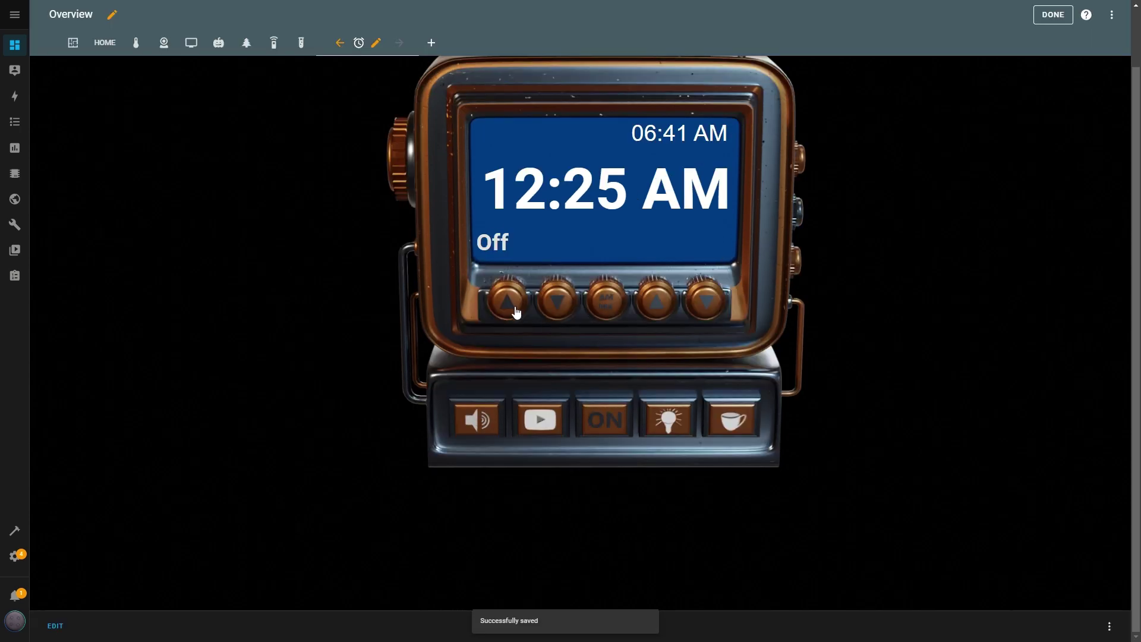
Step: Adjust the retro clock's alarm hour and minutes up and down to reach 02:26
{"action": "left_click", "coordinate": [511, 305]}
{"action": "left_click", "coordinate": [513, 306]}
{"action": "left_click", "coordinate": [512, 306]}
{"action": "left_click", "coordinate": [513, 306]}
{"action": "left_click", "coordinate": [513, 307]}
{"action": "left_click", "coordinate": [514, 306]}
{"action": "left_click", "coordinate": [558, 304]}
{"action": "left_click", "coordinate": [557, 303]}
{"action": "left_click", "coordinate": [557, 304]}
{"action": "left_click", "coordinate": [558, 303]}
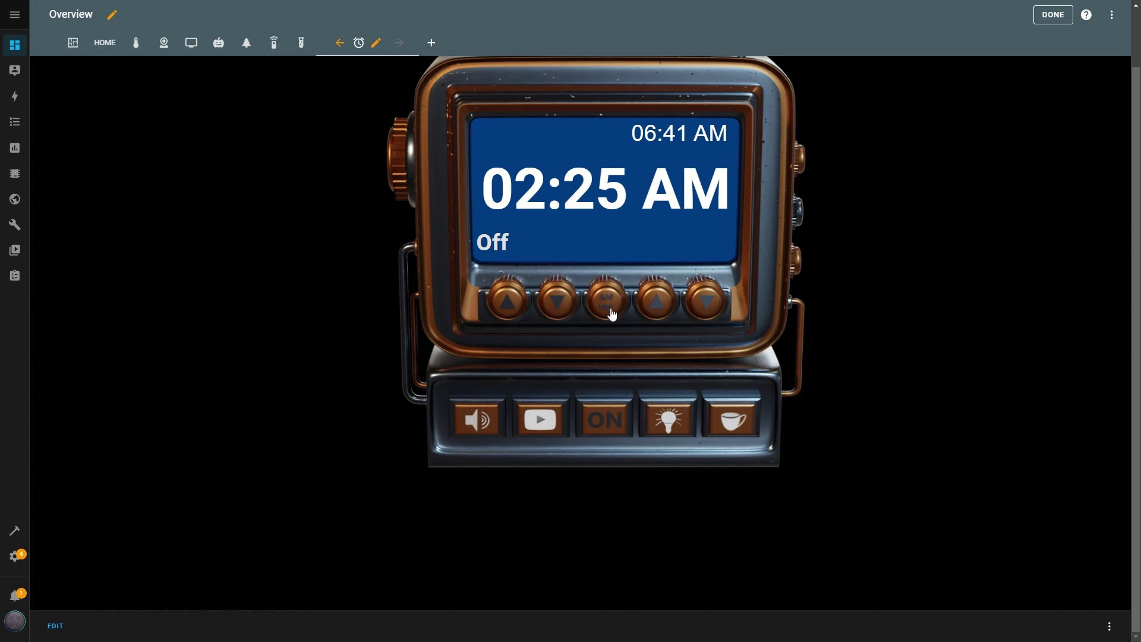
{"action": "left_click", "coordinate": [656, 303]}
{"action": "left_click", "coordinate": [656, 303]}
{"action": "left_click", "coordinate": [656, 303]}
{"action": "left_click", "coordinate": [656, 303]}
{"action": "left_click", "coordinate": [715, 316]}
{"action": "left_click", "coordinate": [707, 317]}
{"action": "left_click", "coordinate": [699, 319]}
Step: Flip the alarm between AM and PM, leaving it on PM
{"action": "left_click", "coordinate": [609, 309]}
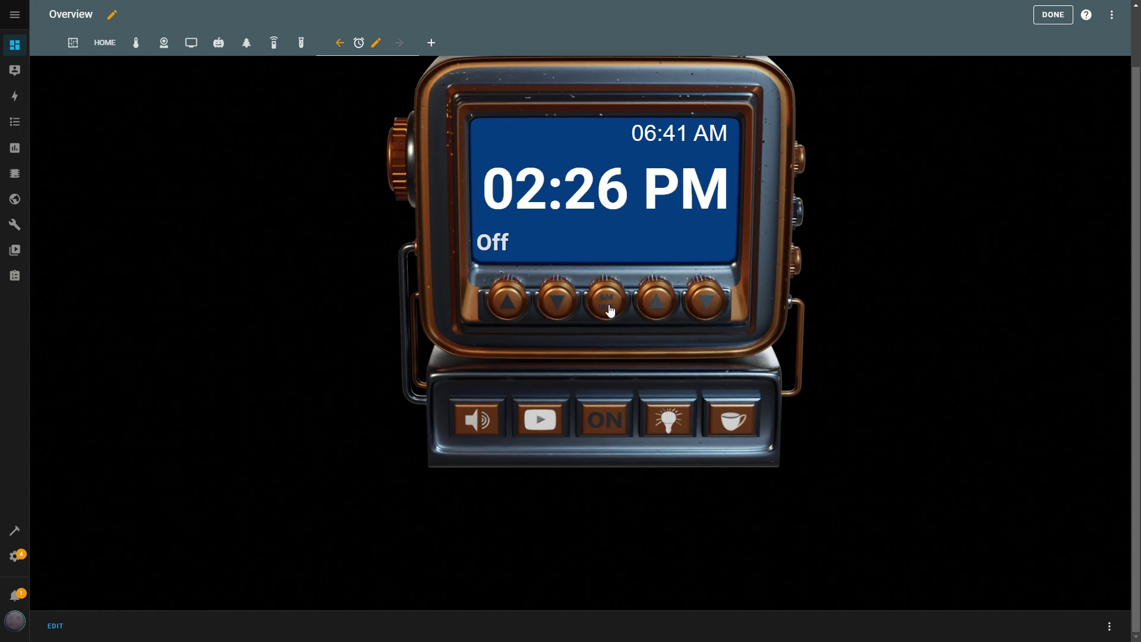
{"action": "left_click", "coordinate": [607, 310]}
{"action": "left_click", "coordinate": [606, 312]}
{"action": "left_click", "coordinate": [606, 312]}
{"action": "left_click", "coordinate": [606, 311]}
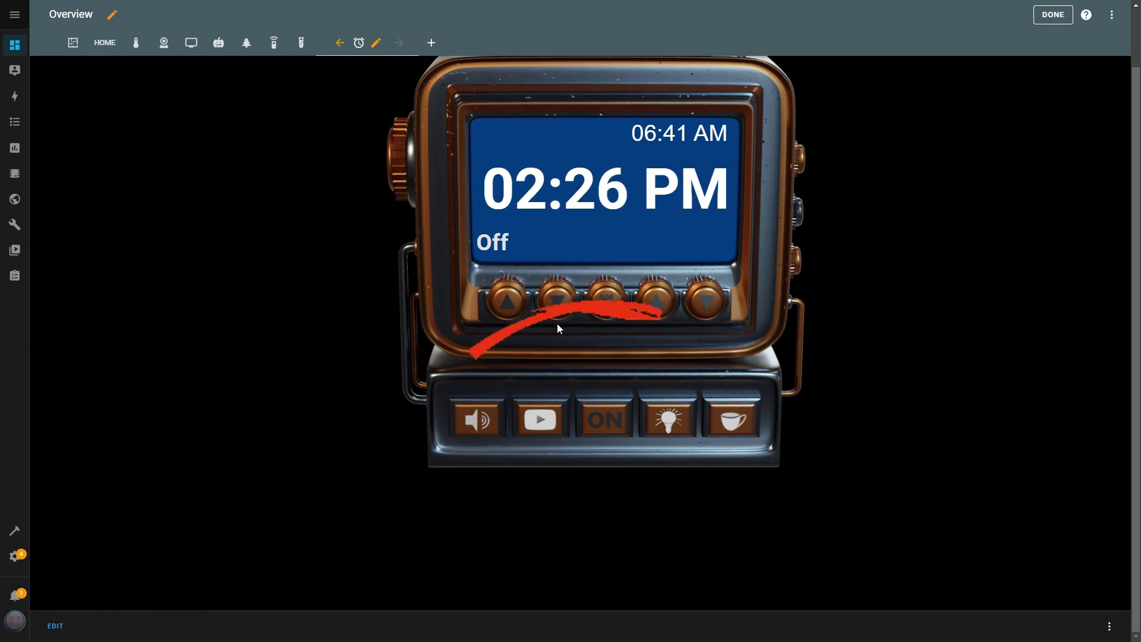
Step: Turn the alarm, voice, YouTube, light and coffee buttons on, then switch them all off again
{"action": "left_click", "coordinate": [474, 420]}
{"action": "left_click", "coordinate": [604, 426]}
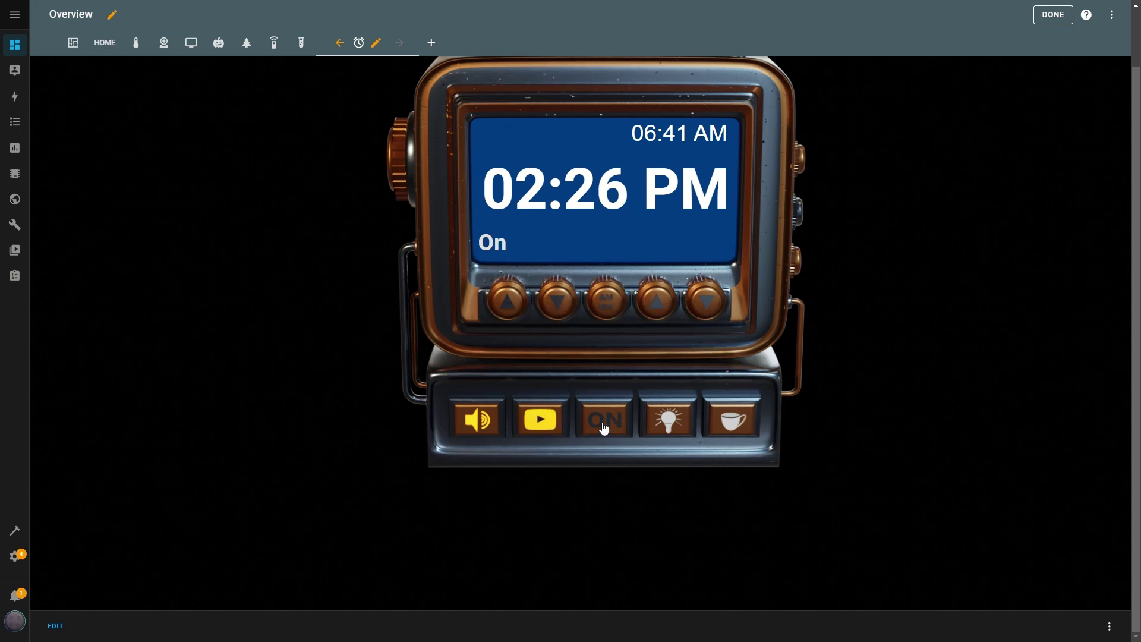
{"action": "left_click", "coordinate": [665, 431]}
{"action": "left_click", "coordinate": [734, 429]}
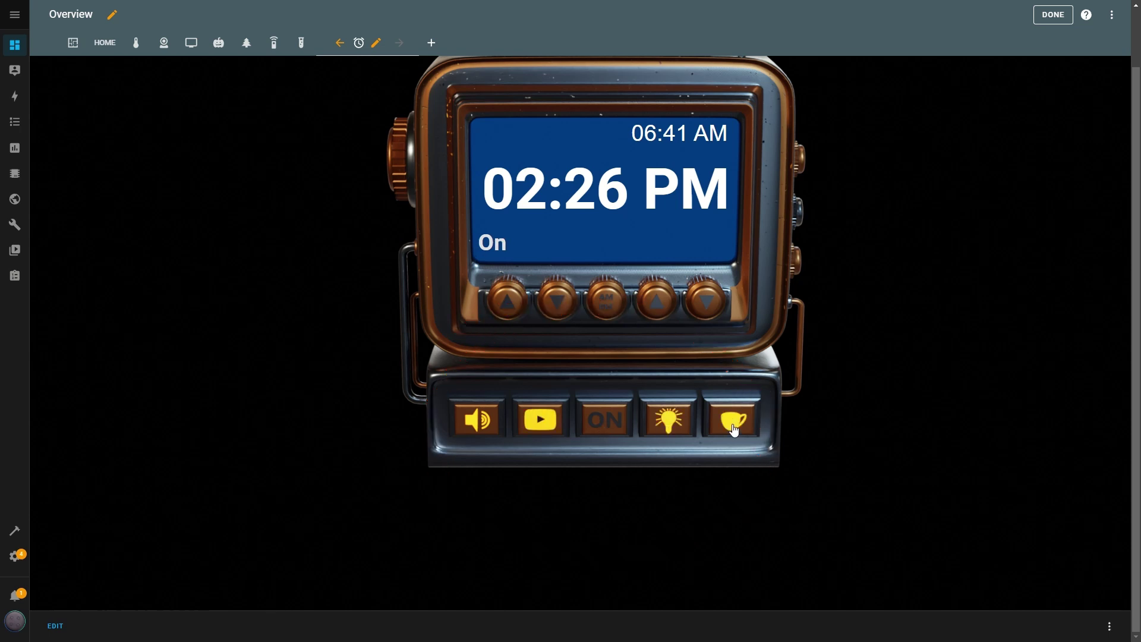
{"action": "left_click", "coordinate": [734, 429]}
{"action": "left_click", "coordinate": [667, 423]}
{"action": "left_click", "coordinate": [604, 422]}
{"action": "left_click", "coordinate": [538, 421]}
{"action": "left_click", "coordinate": [486, 423]}
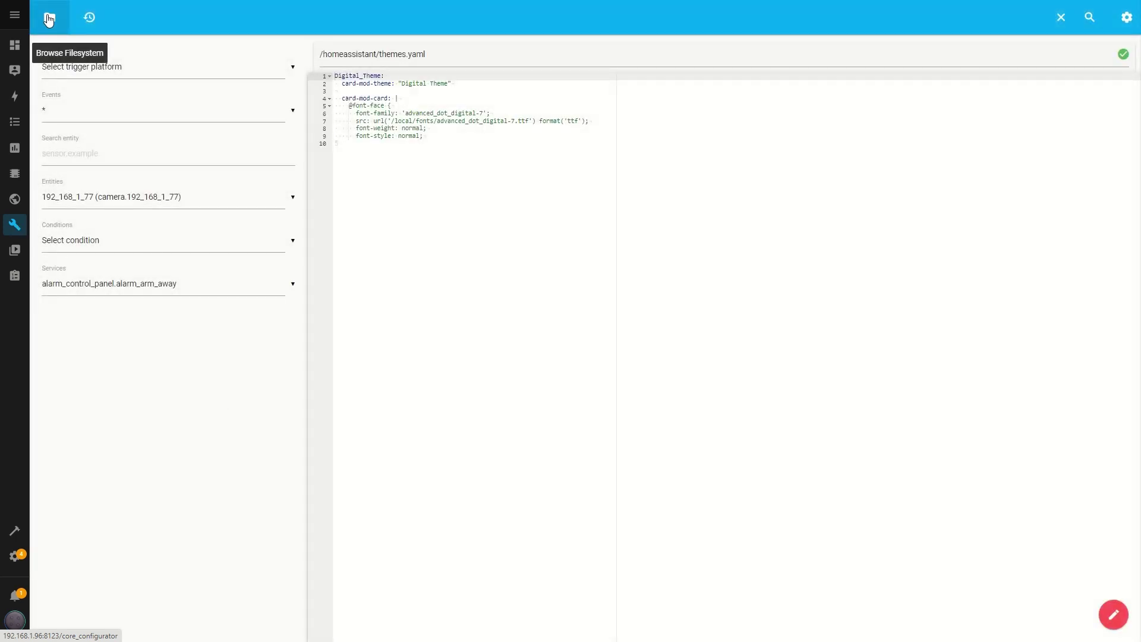
Step: Browse the File editor's filesystem into the www folder
{"action": "left_click", "coordinate": [49, 19]}
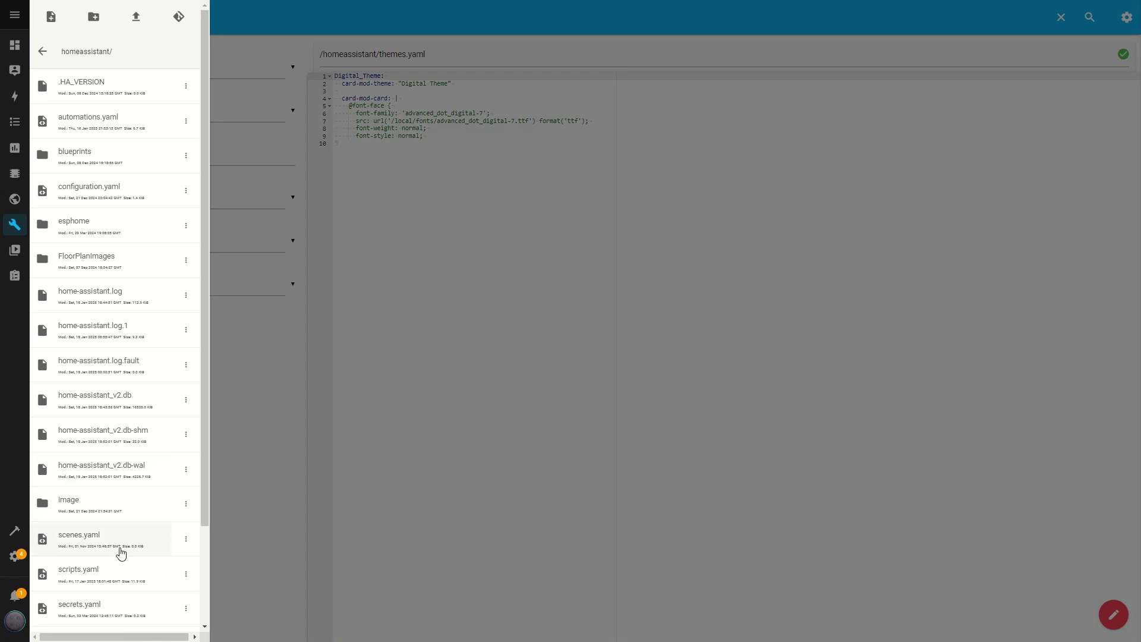
{"action": "scroll", "coordinate": [119, 552], "scroll_direction": "down", "scroll_amount": 2}
{"action": "left_click", "coordinate": [86, 595]}
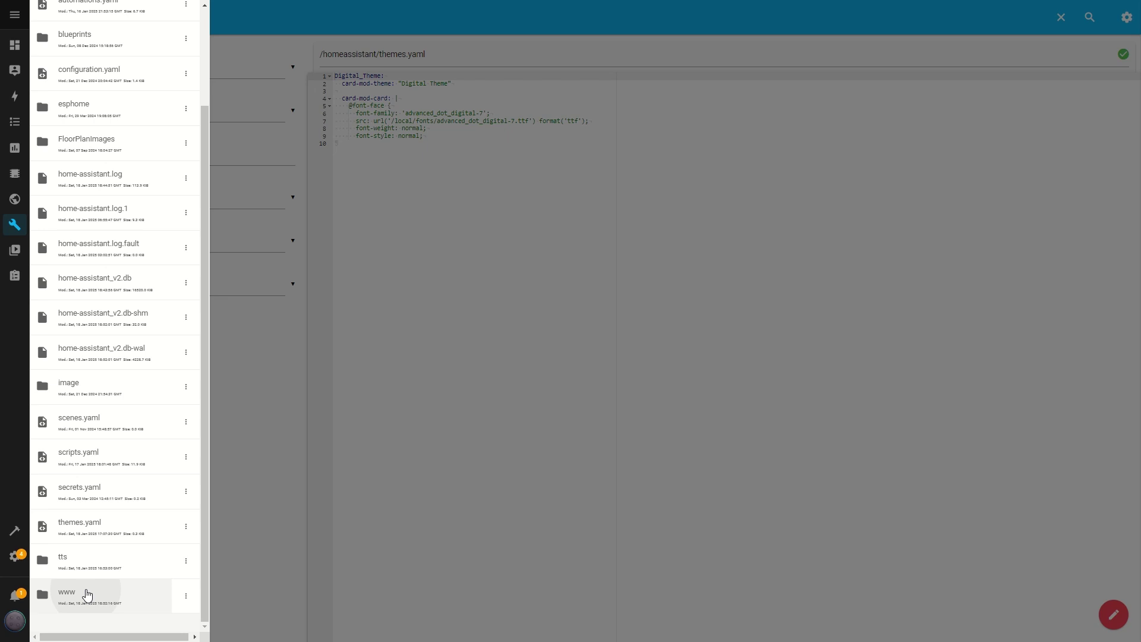
{"action": "left_click", "coordinate": [87, 595]}
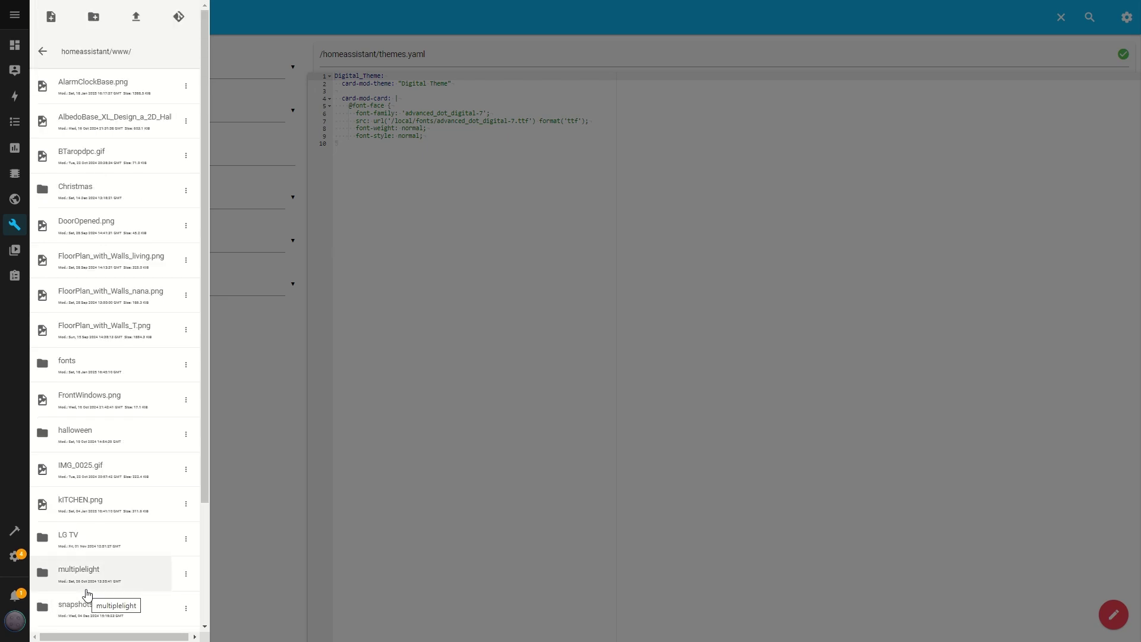
{"action": "left_click", "coordinate": [96, 21]}
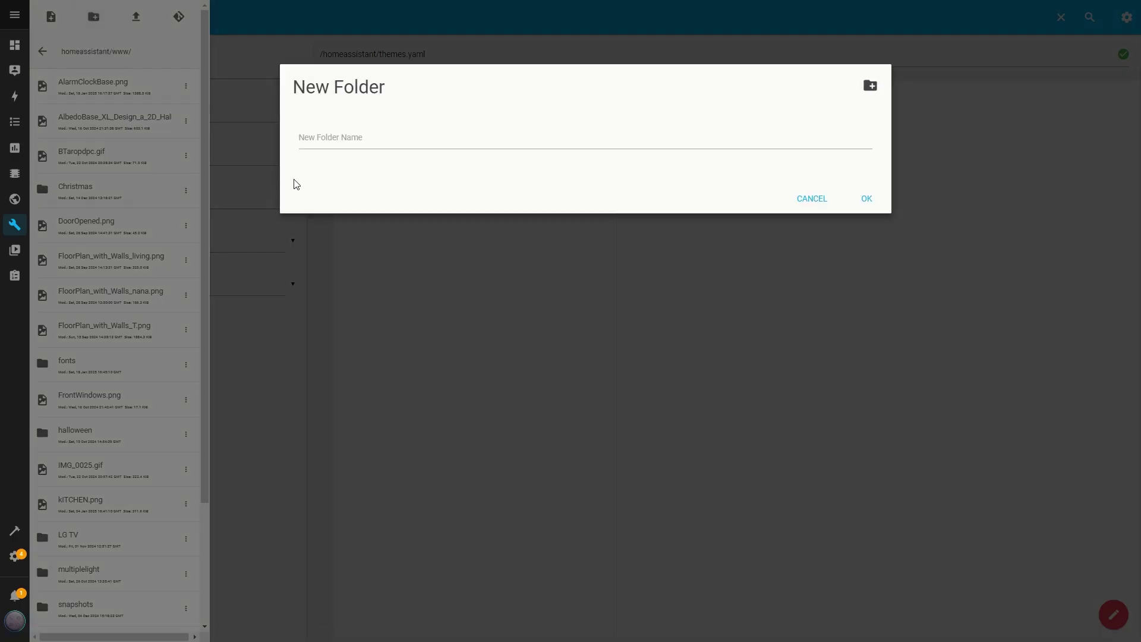
{"action": "left_click", "coordinate": [305, 137]}
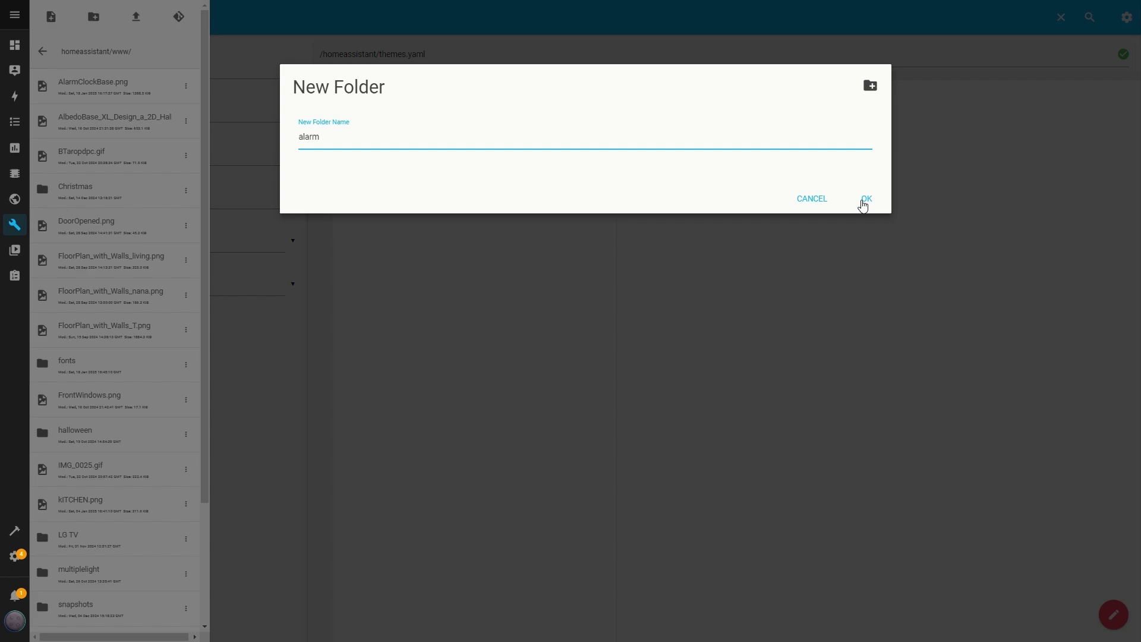
{"action": "left_click", "coordinate": [865, 199]}
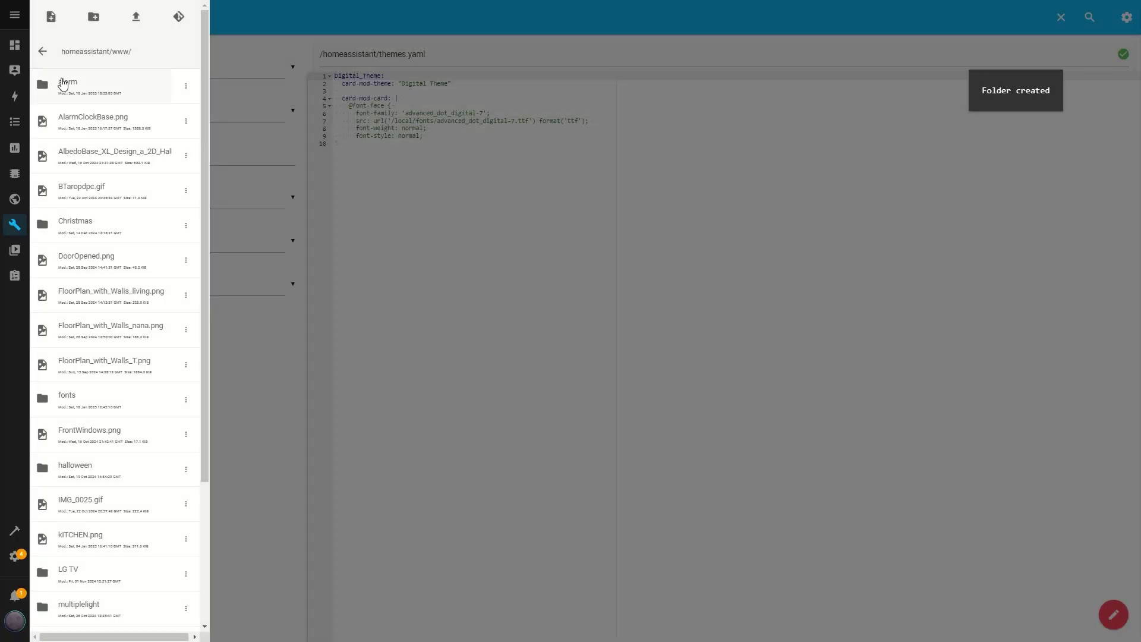
Step: Open the alarm folder and upload AlarmClockBase.png and the next image
{"action": "left_click", "coordinate": [80, 92]}
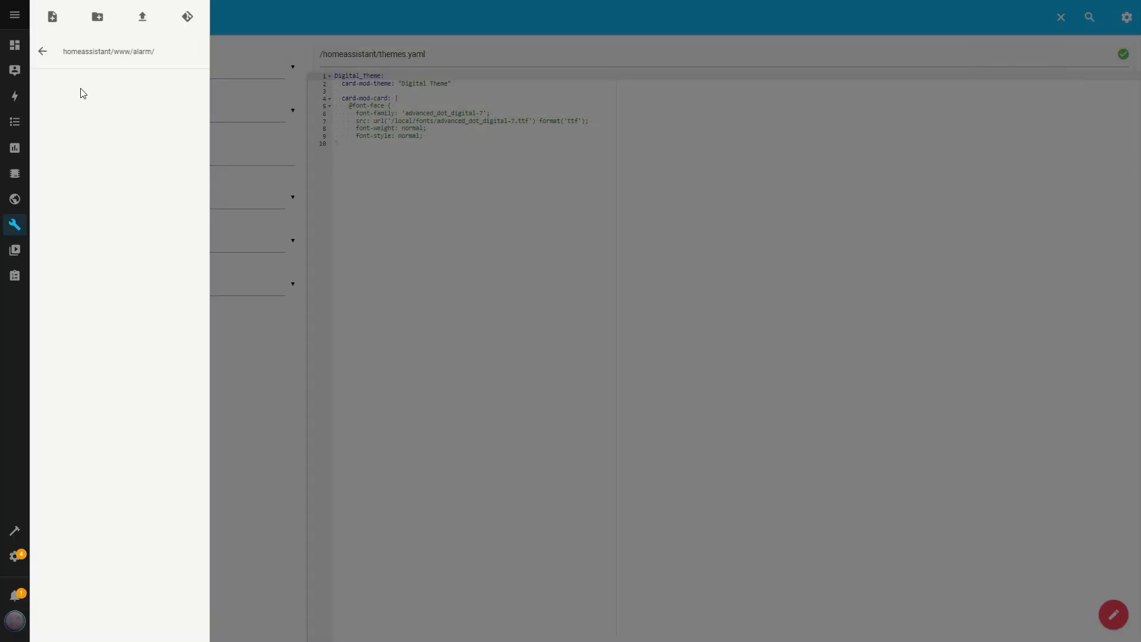
{"action": "left_click", "coordinate": [141, 21]}
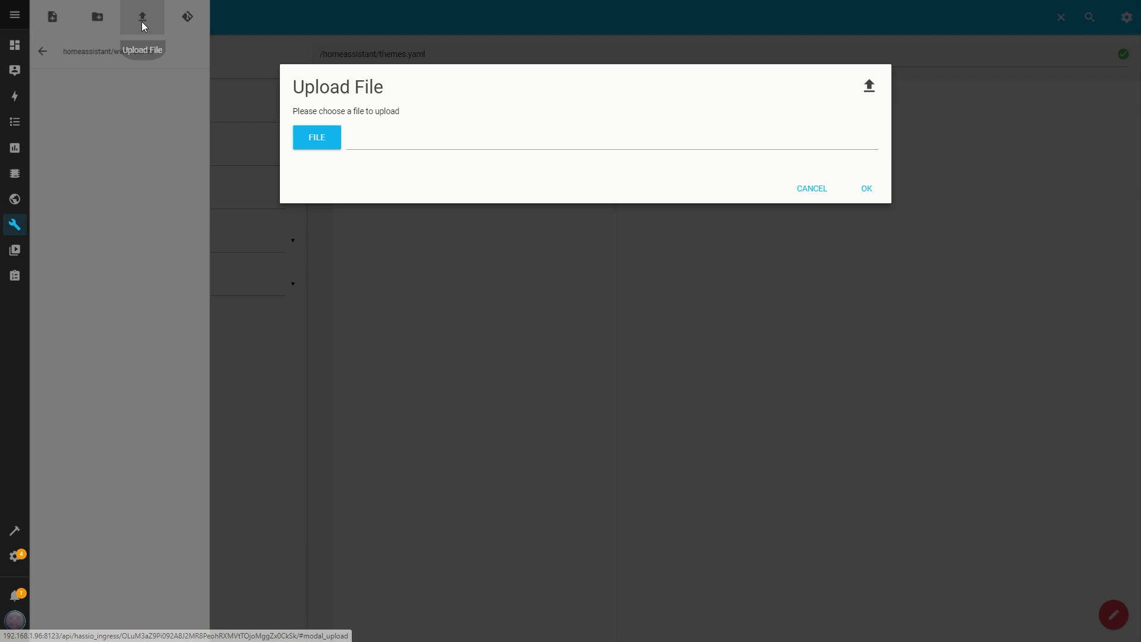
{"action": "left_click", "coordinate": [313, 139]}
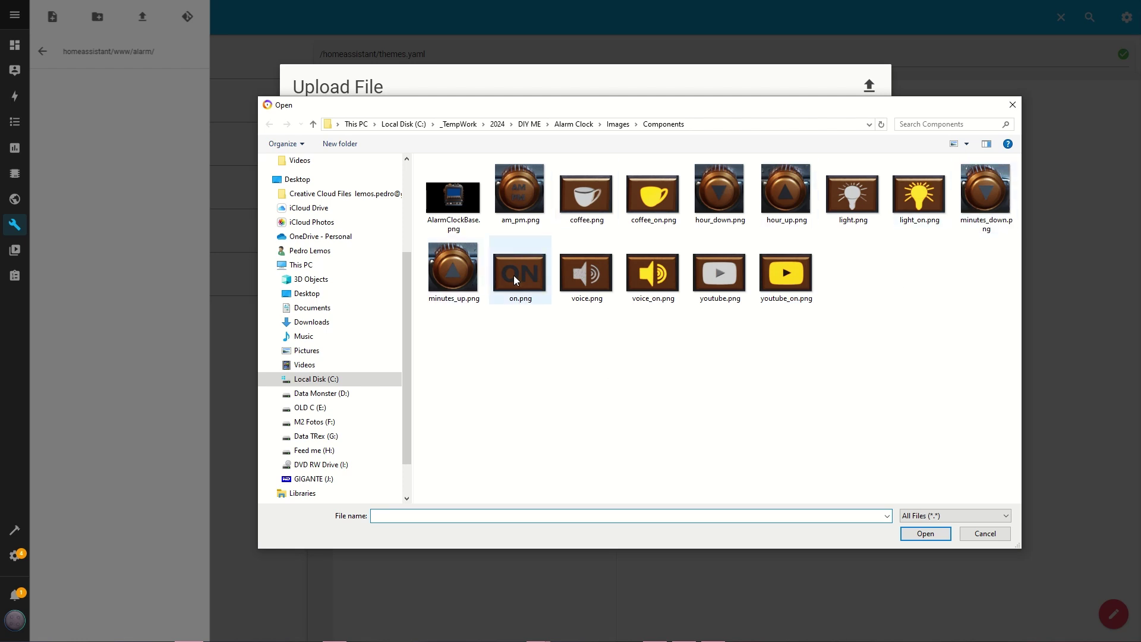
{"action": "double_click", "coordinate": [453, 200]}
{"action": "left_click", "coordinate": [317, 138]}
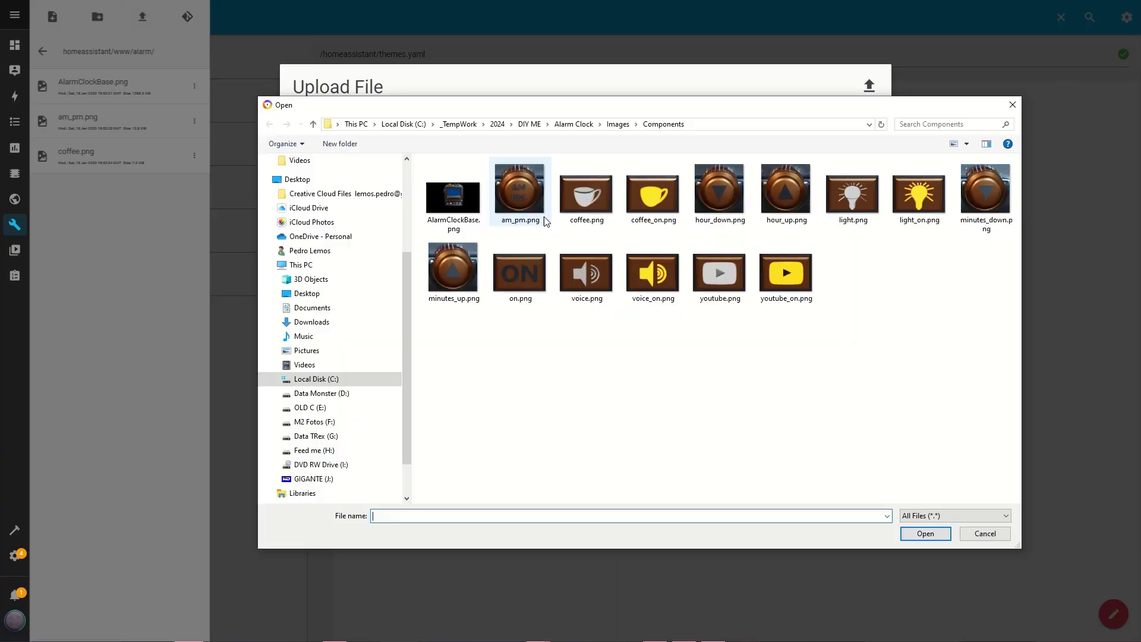
{"action": "double_click", "coordinate": [543, 220]}
{"action": "left_click", "coordinate": [867, 189]}
Step: Upload the remaining alarm-clock images, finishing with the youtube PNGs
{"action": "left_click", "coordinate": [142, 16]}
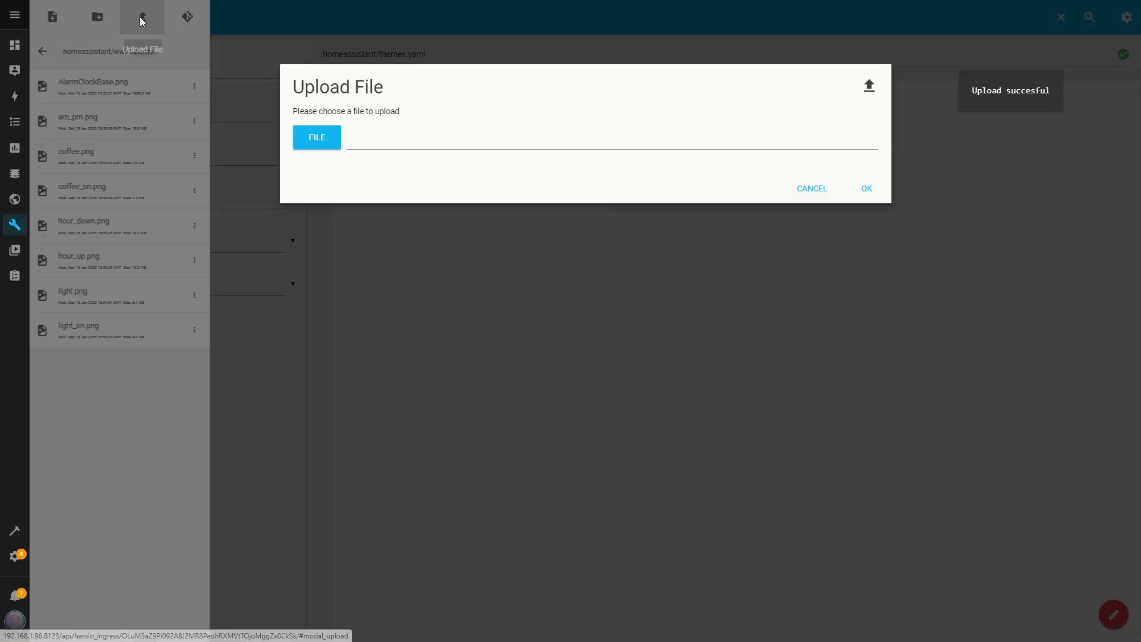
{"action": "left_click", "coordinate": [317, 138]}
{"action": "double_click", "coordinate": [593, 275]}
{"action": "left_click", "coordinate": [867, 189]}
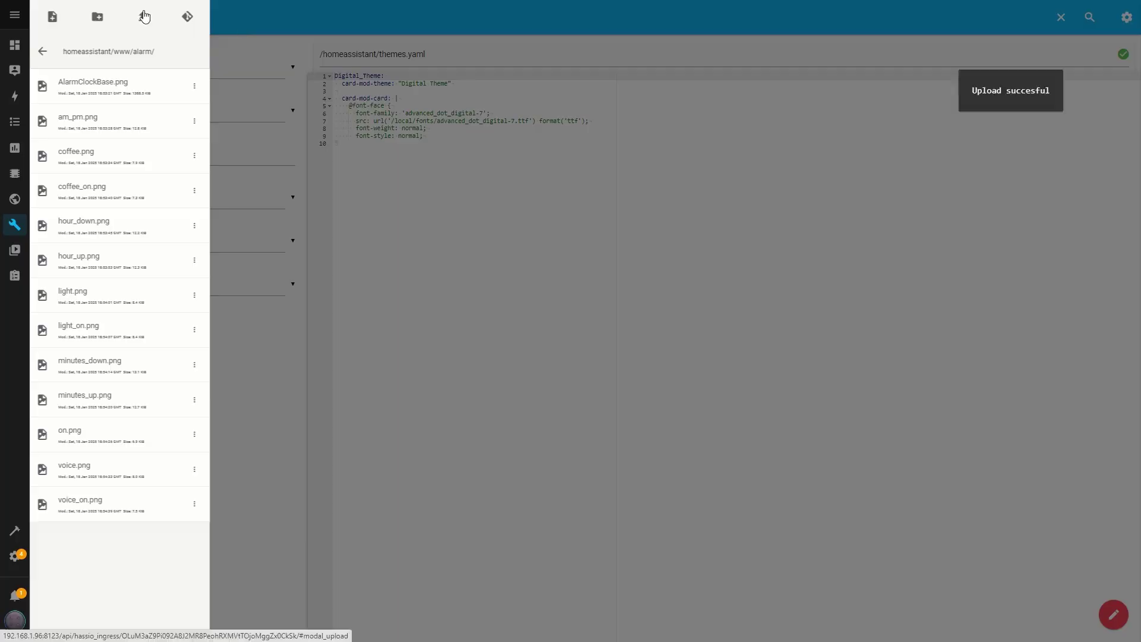
{"action": "left_click", "coordinate": [142, 16]}
{"action": "left_click", "coordinate": [317, 137]}
{"action": "double_click", "coordinate": [790, 260]}
{"action": "left_click", "coordinate": [867, 188]}
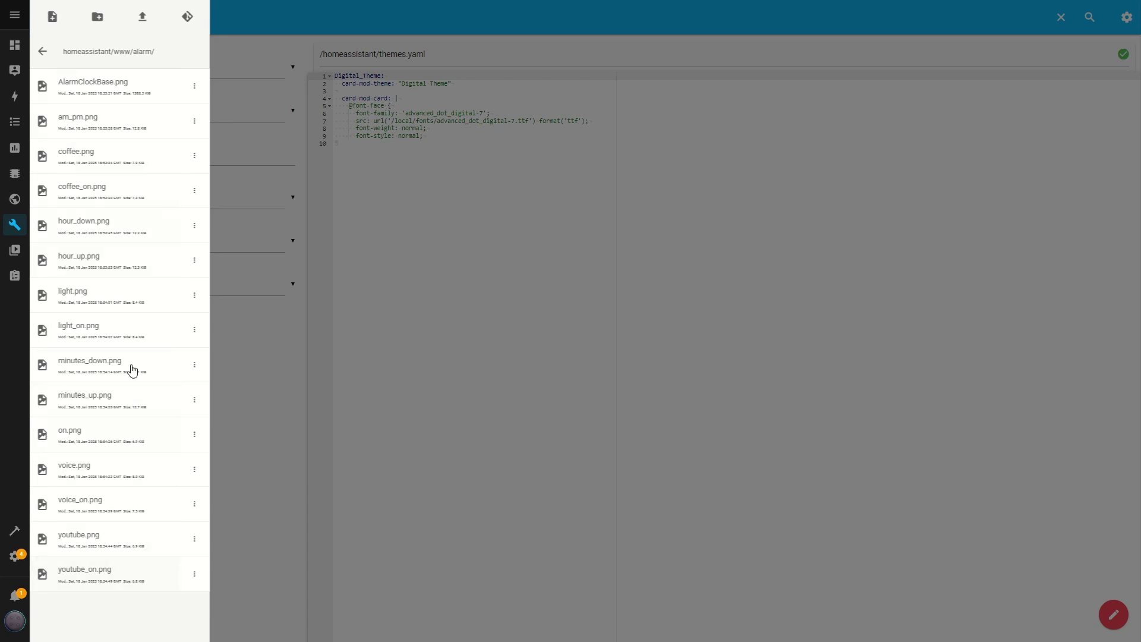
Step: Go from the Overview to Settings > Devices & services > Helpers
{"action": "left_click", "coordinate": [18, 49]}
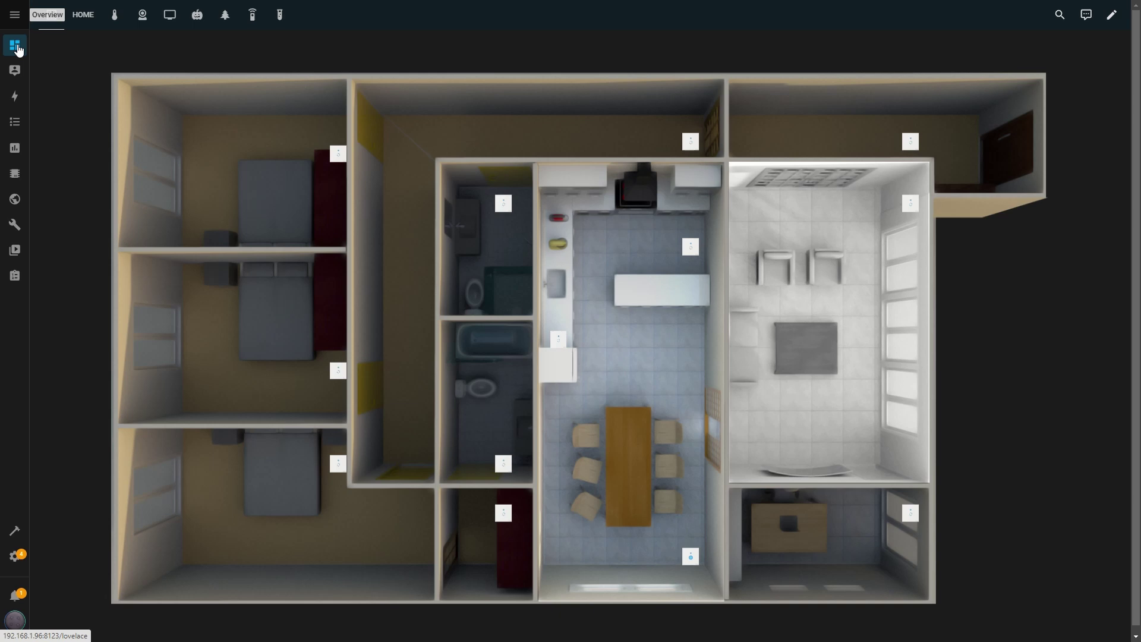
{"action": "left_click", "coordinate": [16, 559]}
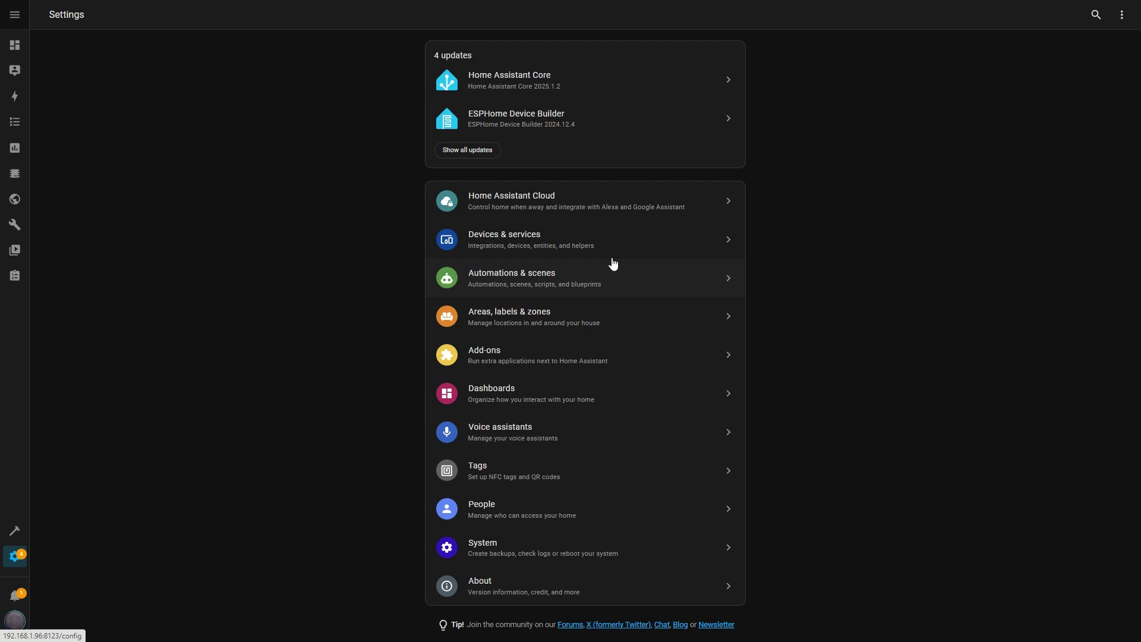
{"action": "left_click", "coordinate": [504, 244]}
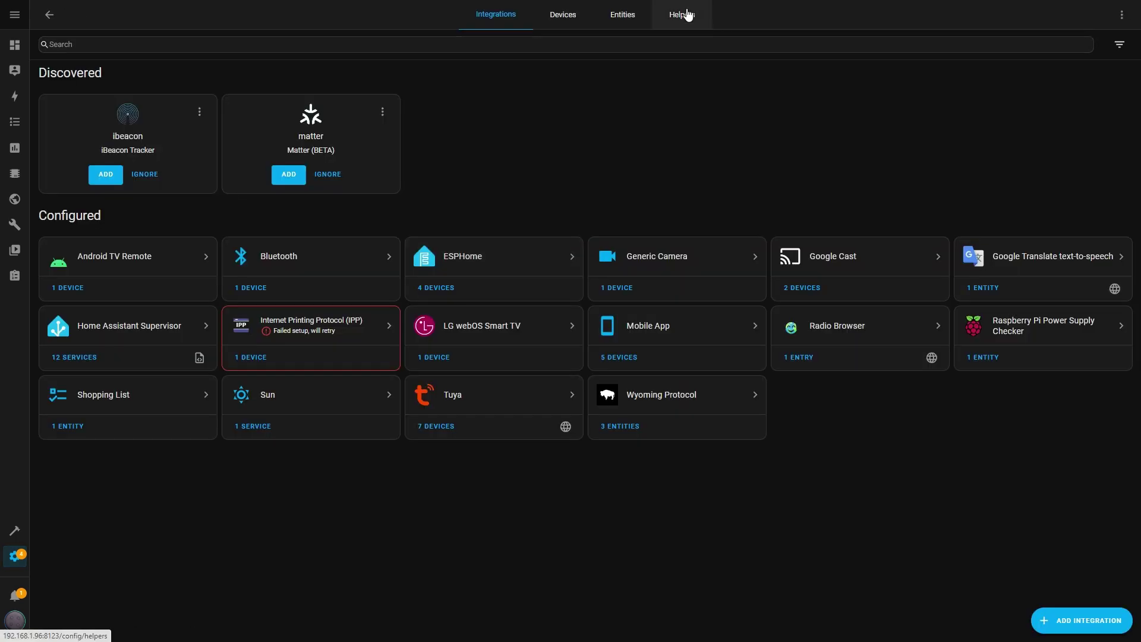
{"action": "left_click", "coordinate": [688, 14]}
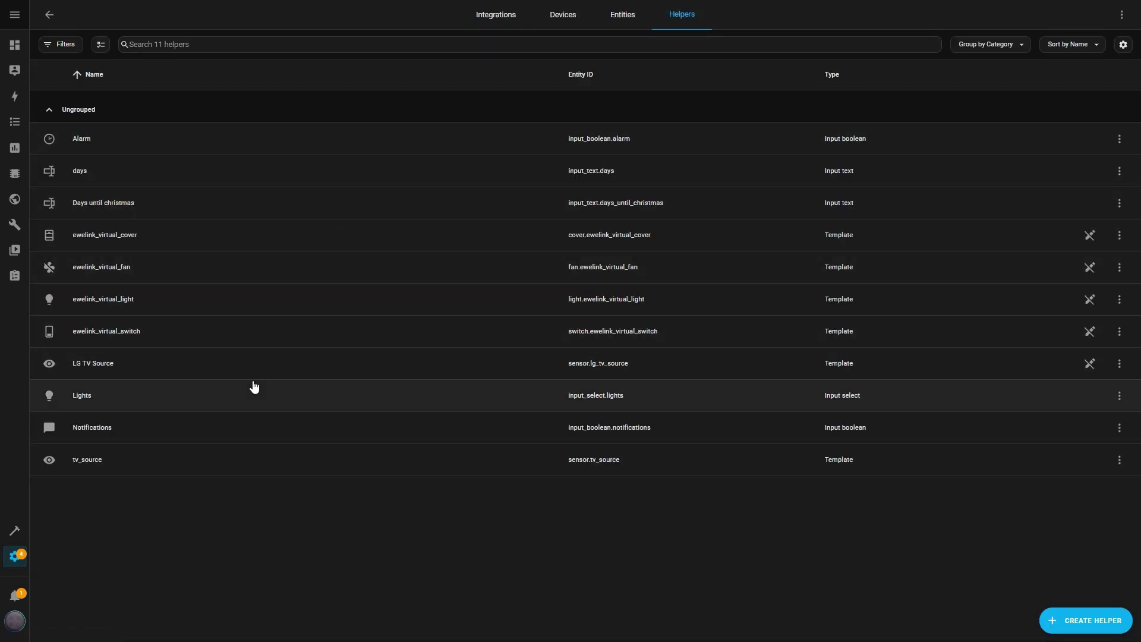
Step: Create an Alarm Time date/time helper that stores a time only
{"action": "left_click", "coordinate": [1070, 620]}
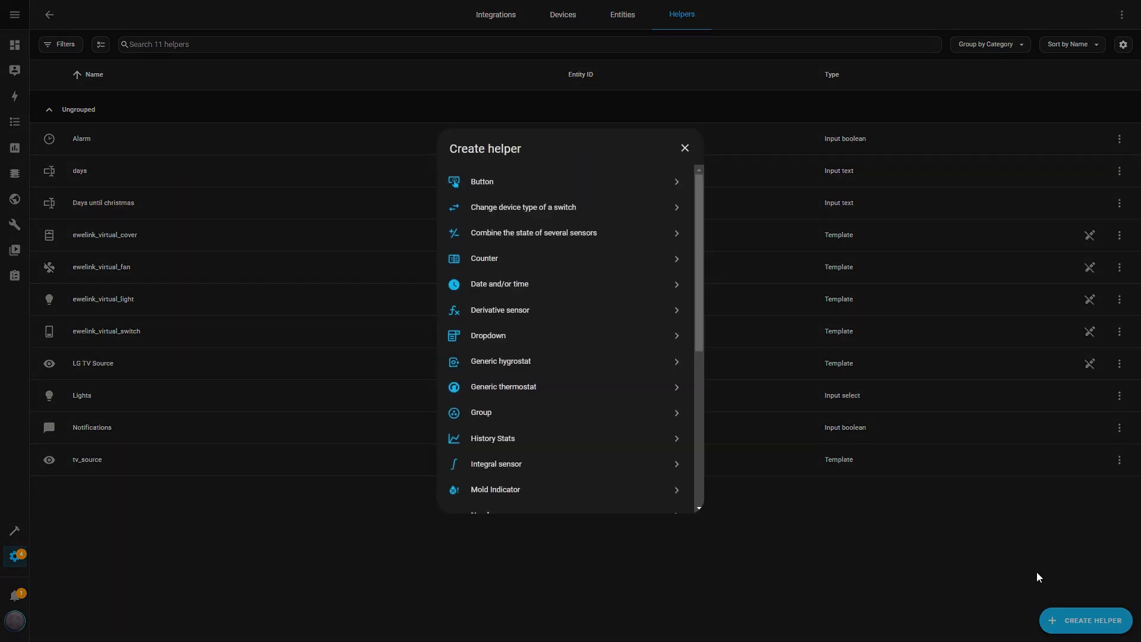
{"action": "left_click_drag", "start_coordinate": [700, 243], "coordinate": [680, 355]}
{"action": "scroll", "coordinate": [682, 386], "scroll_direction": "down", "scroll_amount": 3}
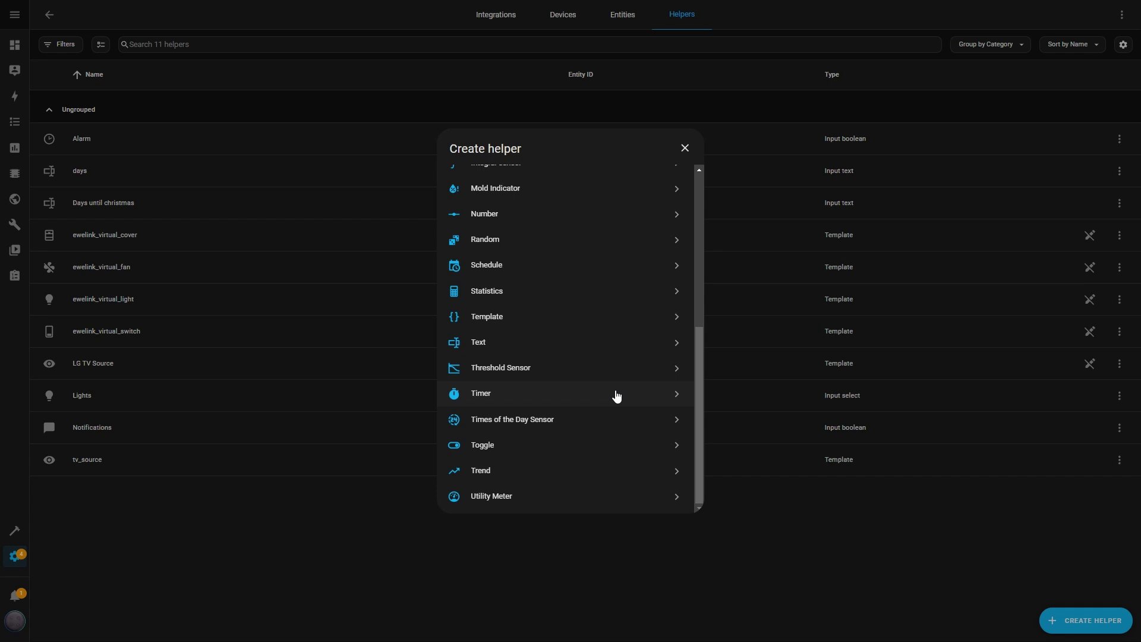
{"action": "scroll", "coordinate": [617, 396], "scroll_direction": "up", "scroll_amount": 5}
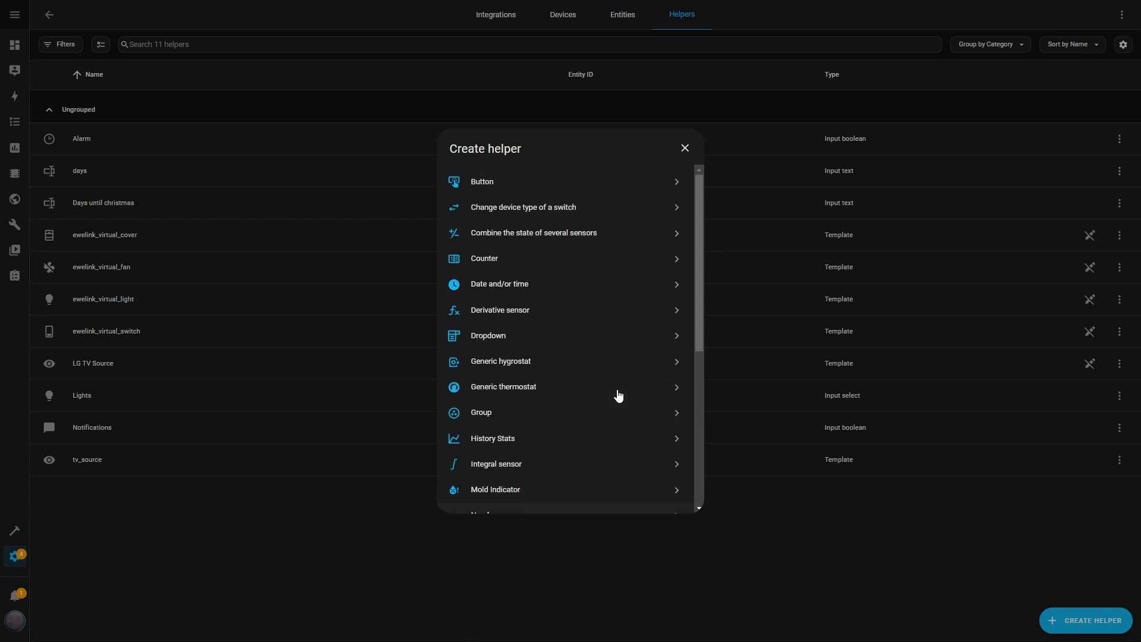
{"action": "left_click", "coordinate": [512, 290]}
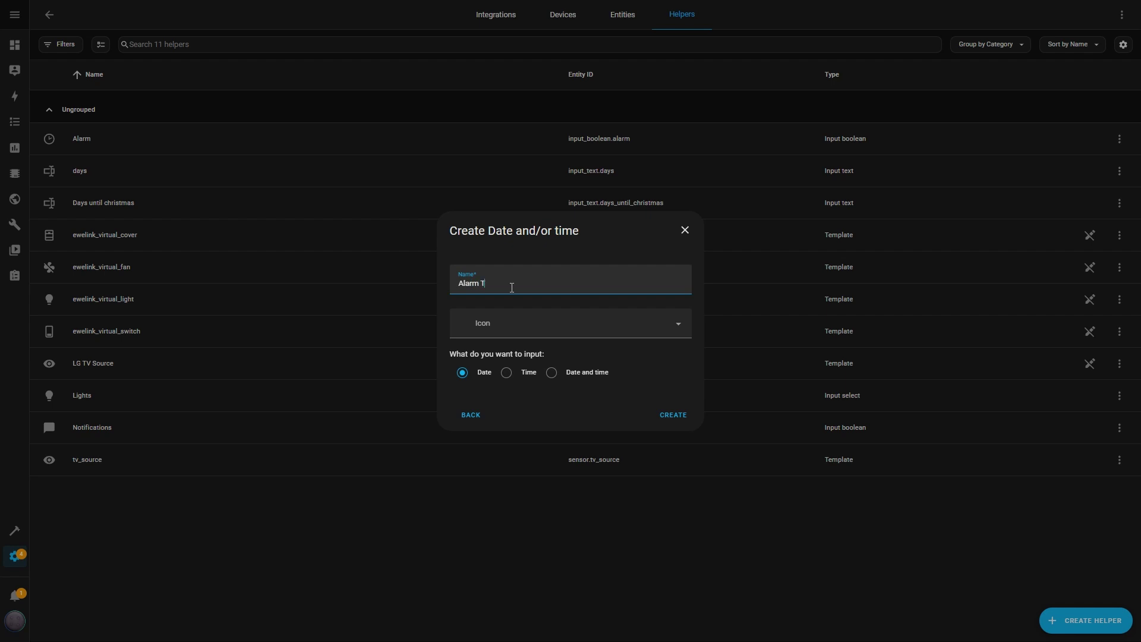
{"action": "left_click", "coordinate": [507, 374]}
{"action": "left_click", "coordinate": [673, 416]}
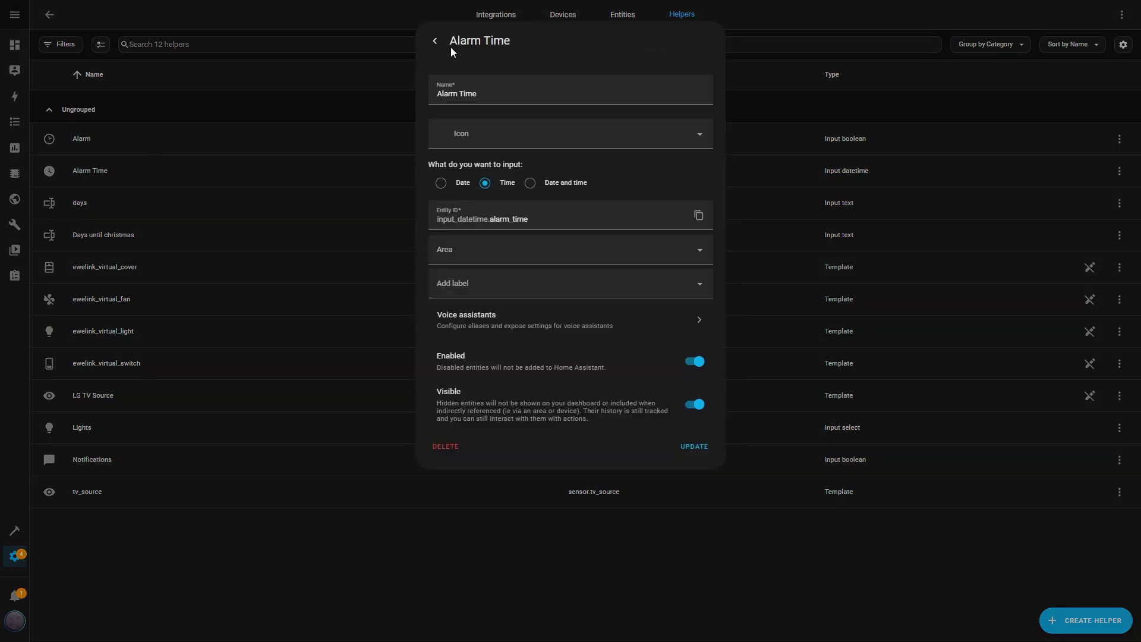
{"action": "left_click", "coordinate": [435, 41]}
{"action": "left_click", "coordinate": [440, 45]}
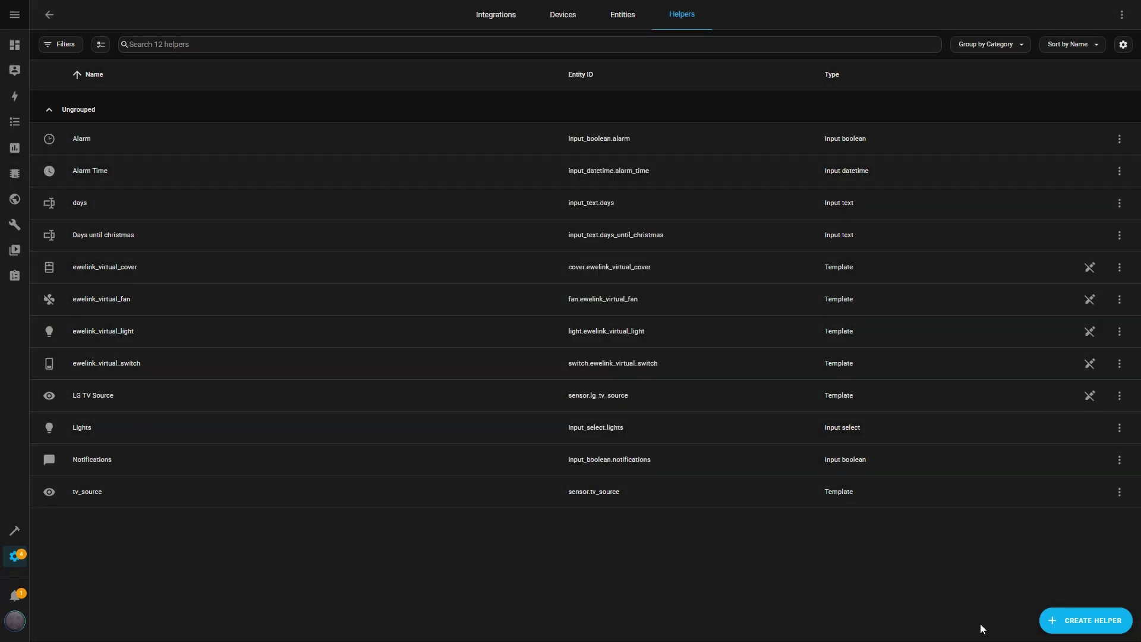
Step: Create the am_pm dropdown helper with options AM and PM
{"action": "left_click", "coordinate": [1087, 625]}
{"action": "scroll", "coordinate": [575, 267], "scroll_direction": "down", "scroll_amount": 5}
{"action": "scroll", "coordinate": [578, 271], "scroll_direction": "down", "scroll_amount": 1}
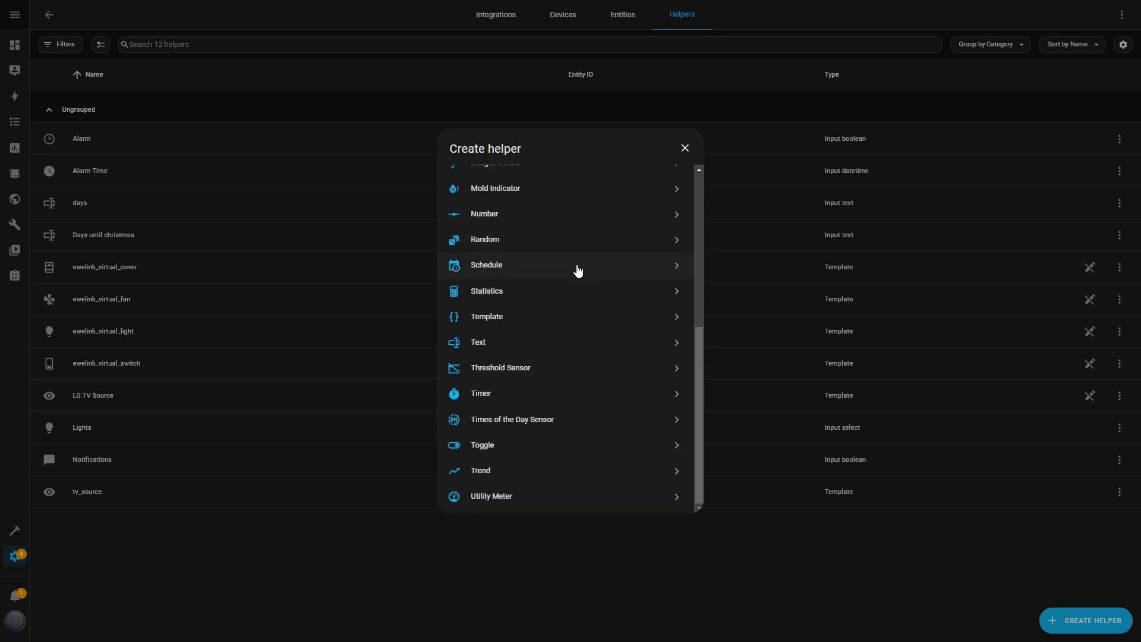
{"action": "scroll", "coordinate": [578, 271], "scroll_direction": "up", "scroll_amount": 5}
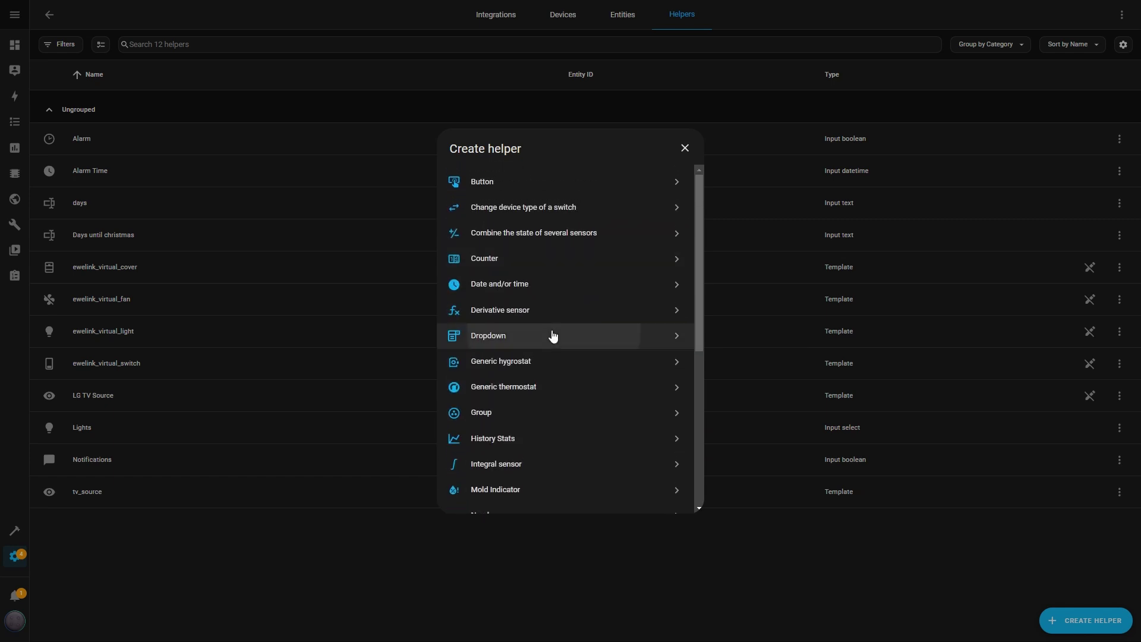
{"action": "left_click", "coordinate": [551, 333]}
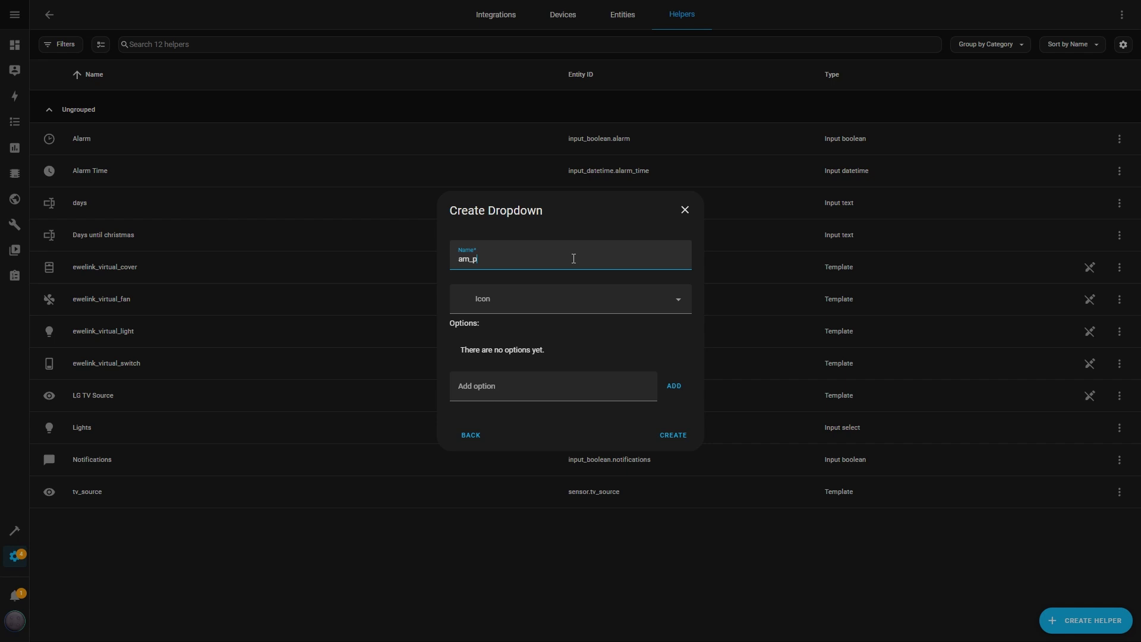
{"action": "left_click", "coordinate": [535, 385]}
{"action": "type", "text": "AM"}
{"action": "left_click", "coordinate": [675, 389]}
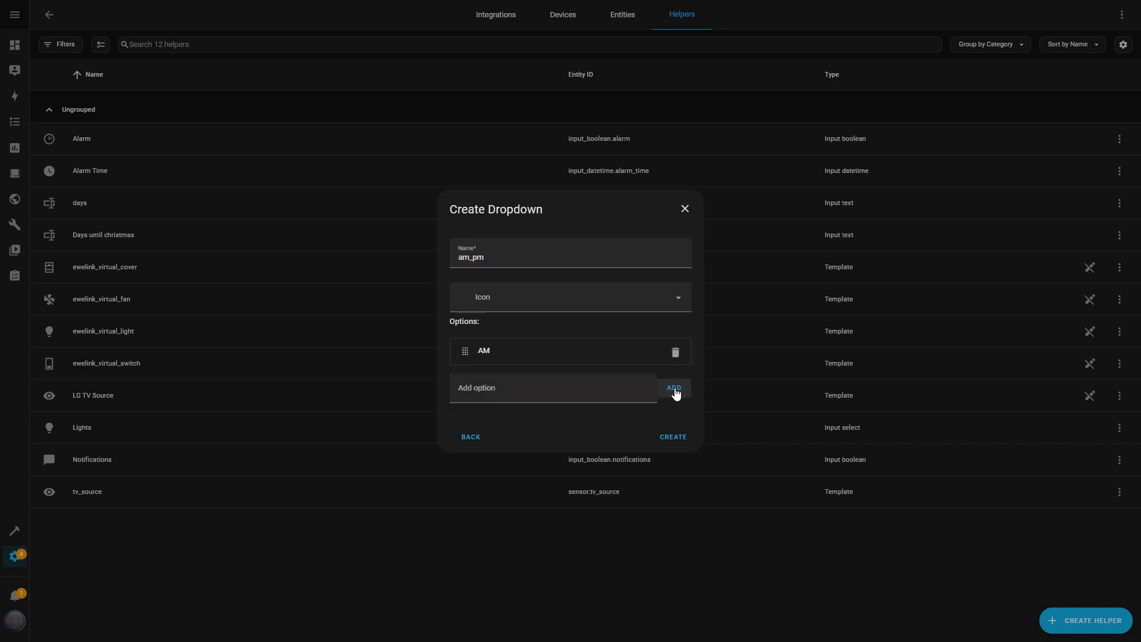
{"action": "left_click", "coordinate": [591, 390]}
{"action": "type", "text": "PM"}
{"action": "left_click", "coordinate": [678, 439]}
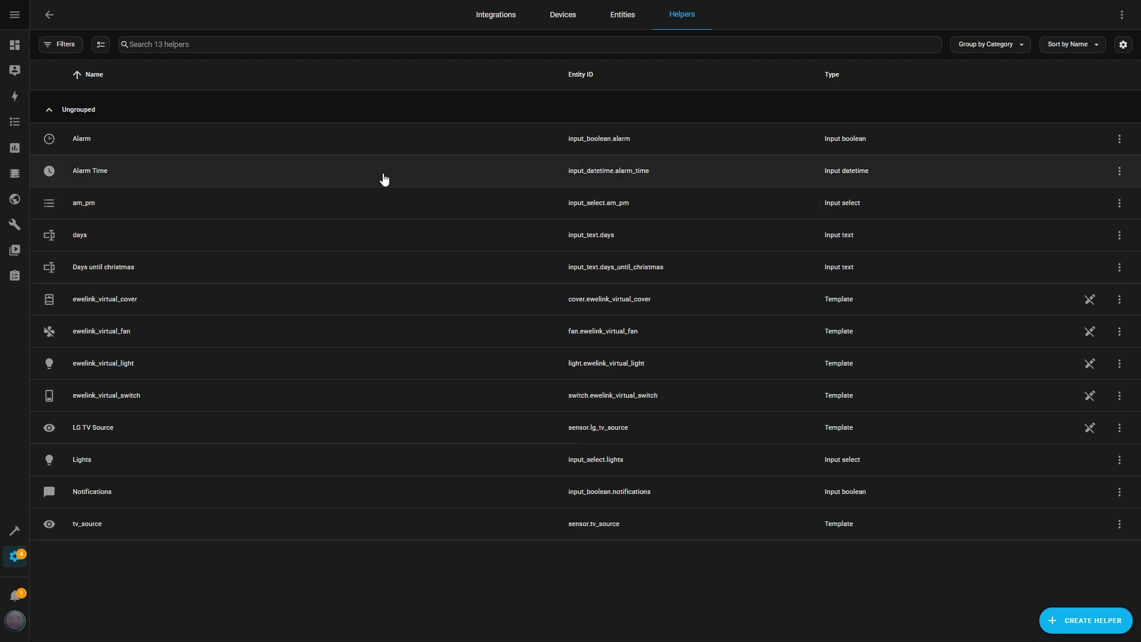
Step: Create a Formatted Time template sensor using the pasted 12-hour alarm time template
{"action": "left_click", "coordinate": [1086, 621]}
{"action": "left_click", "coordinate": [701, 300]}
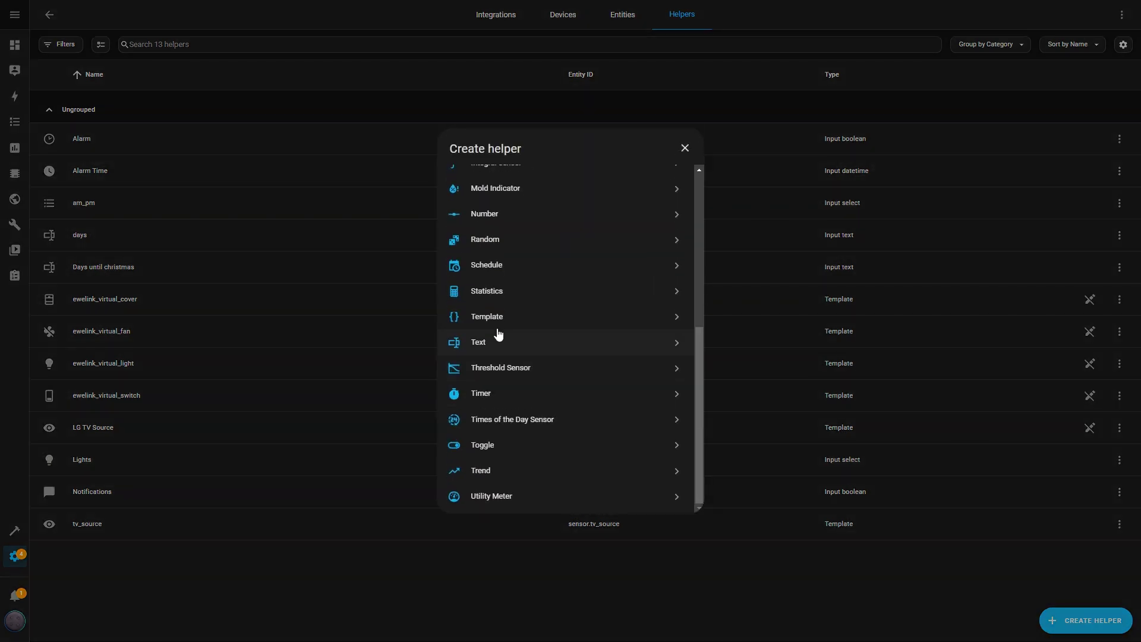
{"action": "left_click", "coordinate": [476, 318]}
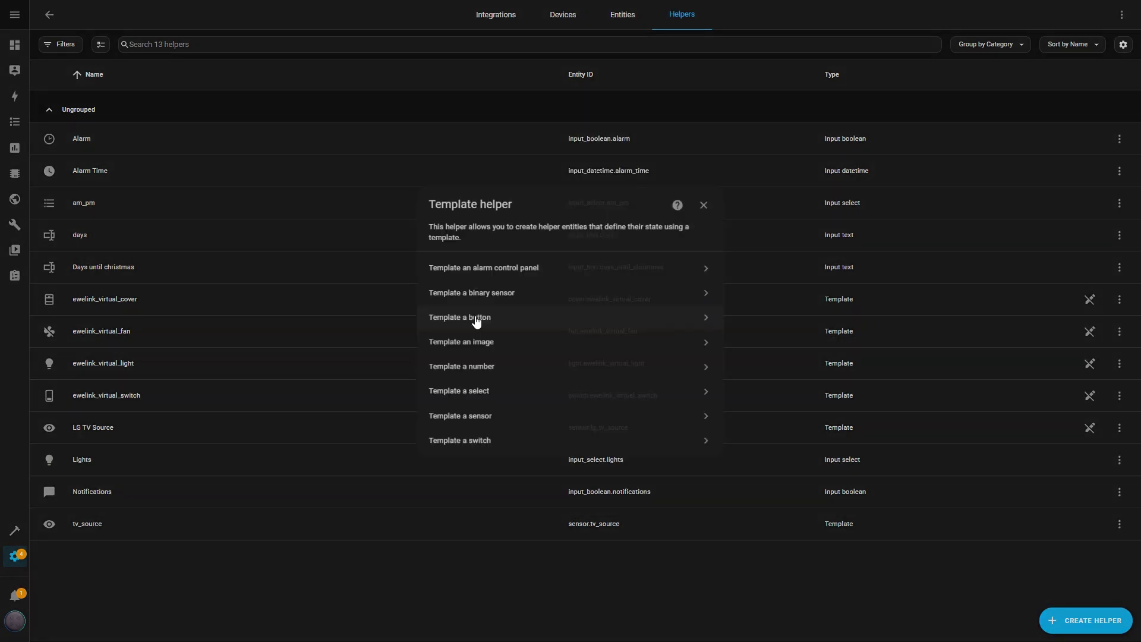
{"action": "left_click", "coordinate": [474, 421]}
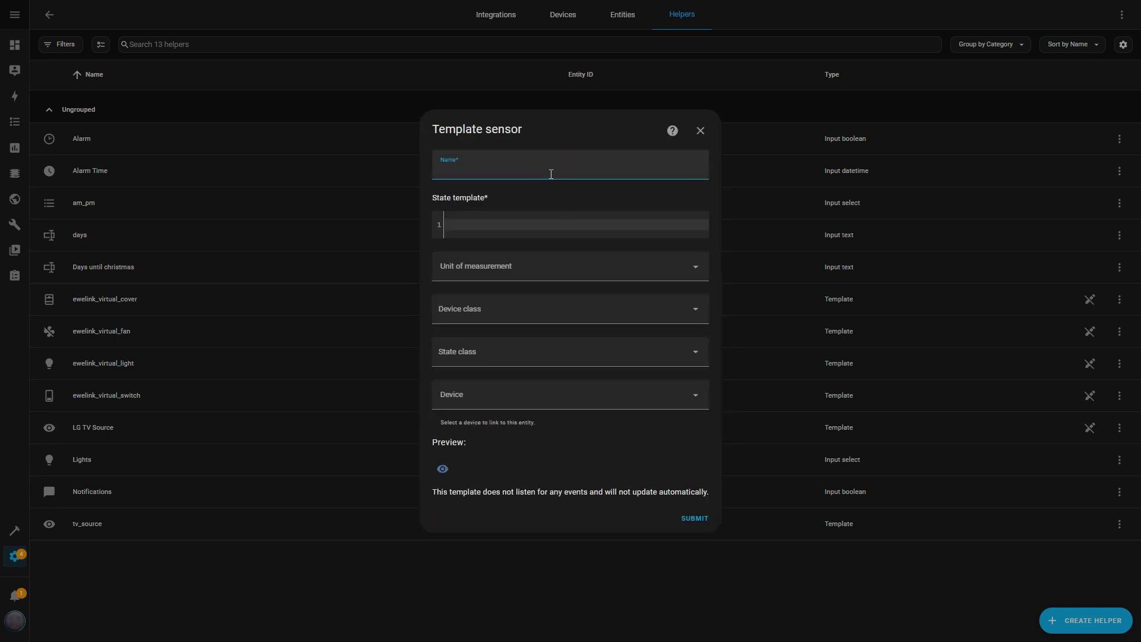
{"action": "left_click", "coordinate": [551, 173]}
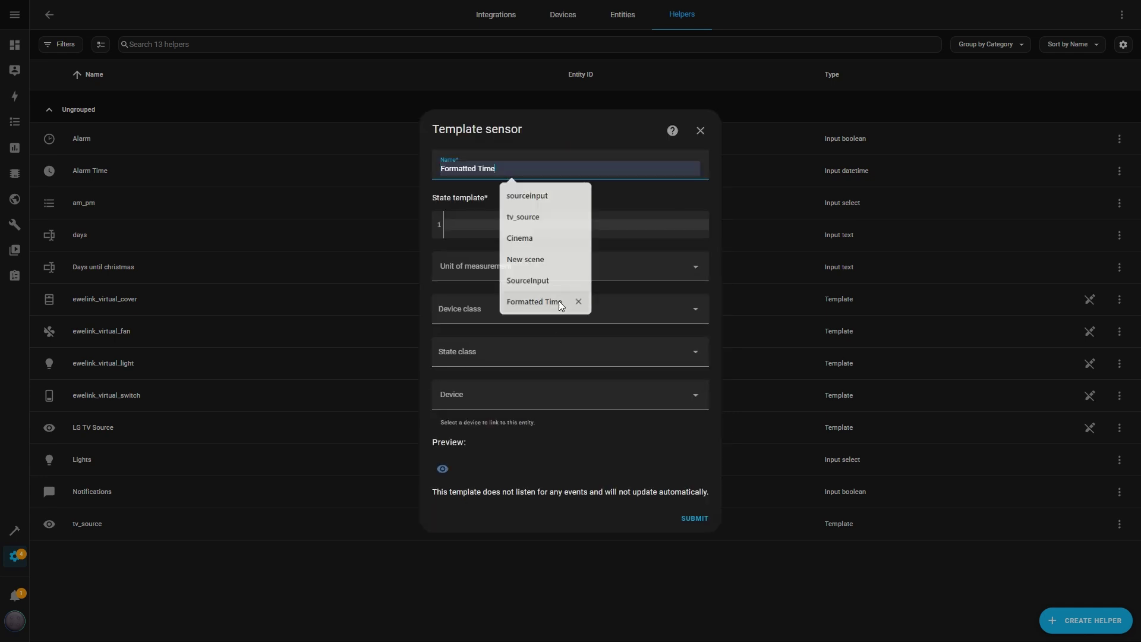
{"action": "left_click", "coordinate": [535, 301]}
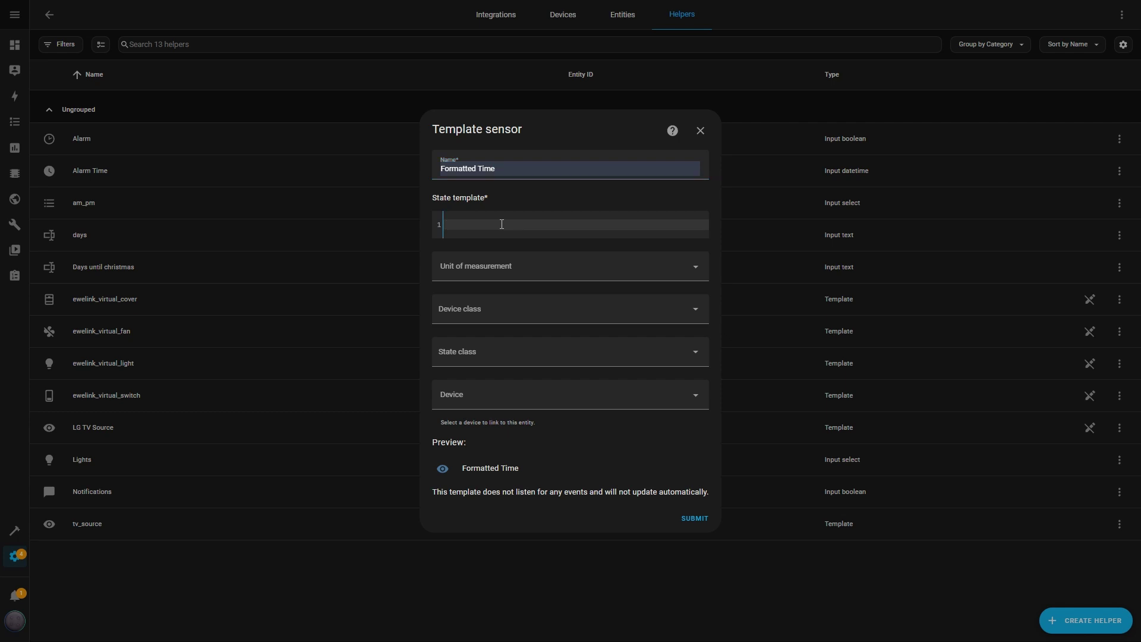
{"action": "type", "text": "{% set current_time = states('input_datetime.alarm_time') %}           {% set hour = current_time.split(':')[0] | int %}           {% set minute = current_time.split(':')[1] | int %}           {% set am_pm = states('input_select.am_pm') %}           {% if hour == 0 %}             {% set hour = 12 %}           {% elif hour > 12 %}             {% set hour = hour - 12 %}             {% set am_pm = 'PM' %}           {% endif %}           {{ '%02d:%02d %s' % (hour, minute, am_pm) }}"}
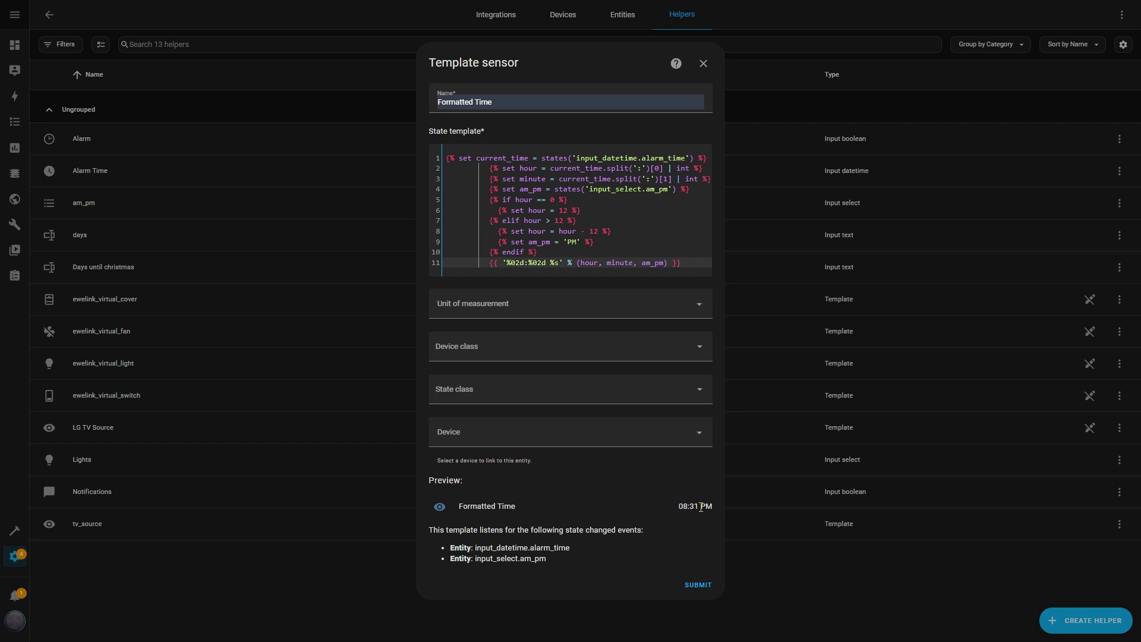
{"action": "left_click", "coordinate": [698, 587]}
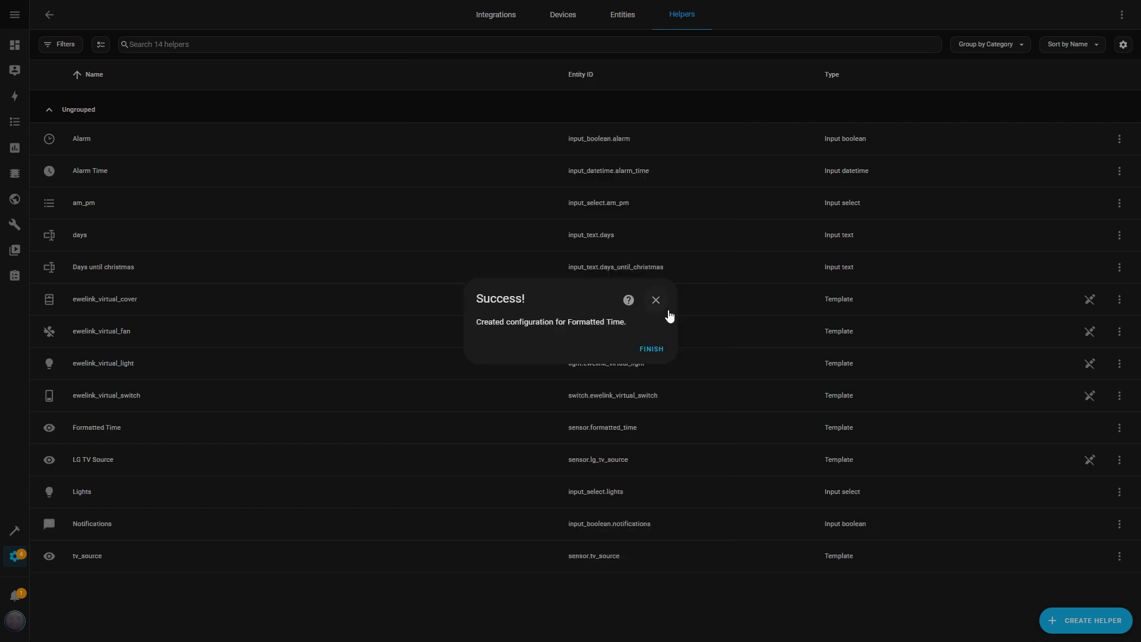
Step: Start a Current Time template sensor with the {{ now().strftime('%I:%M %p') }} template
{"action": "left_click", "coordinate": [651, 349]}
{"action": "key", "text": "Return"}
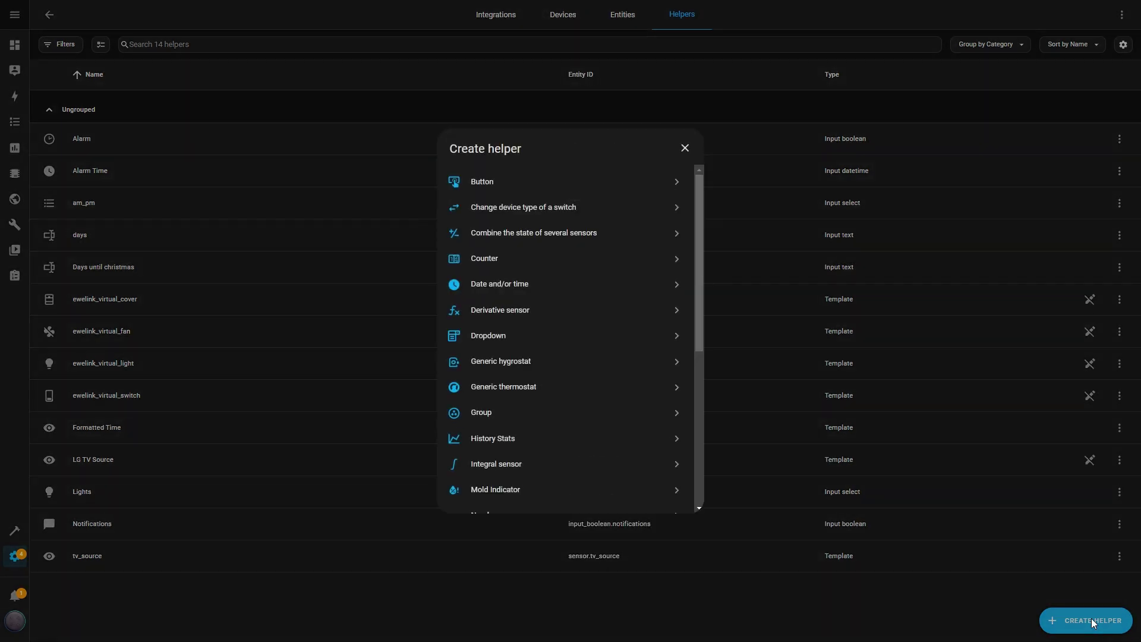
{"action": "scroll", "coordinate": [552, 321], "scroll_direction": "down", "scroll_amount": 5}
{"action": "left_click", "coordinate": [525, 456]}
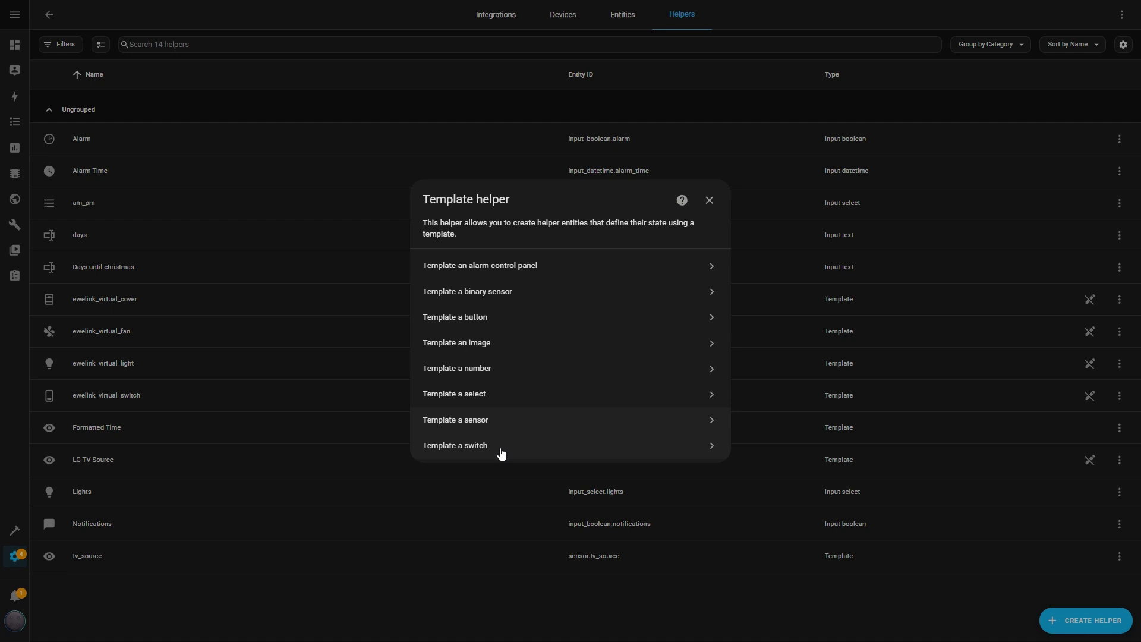
{"action": "left_click", "coordinate": [467, 427]}
{"action": "left_click", "coordinate": [514, 170]}
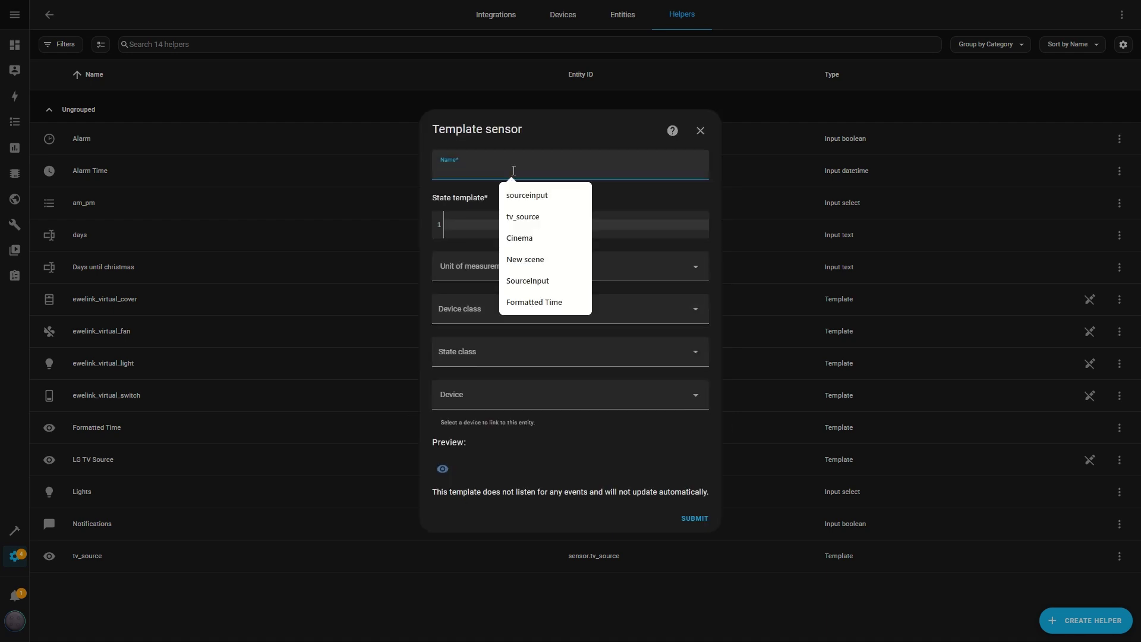
{"action": "type", "text": "Curre"}
{"action": "left_click", "coordinate": [553, 198]}
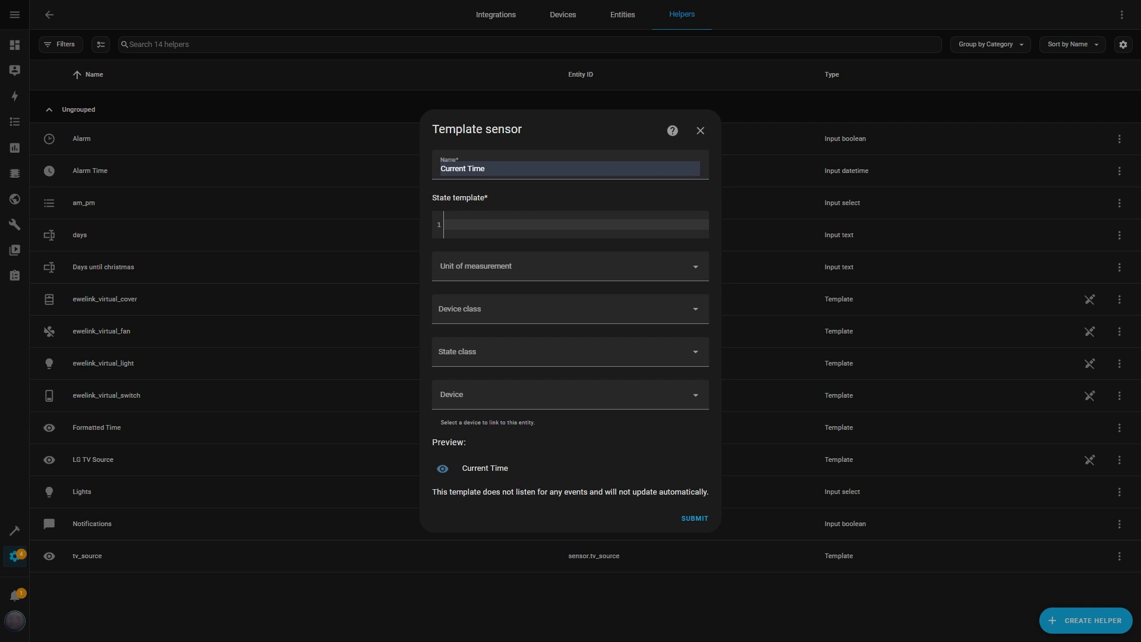
{"action": "left_click", "coordinate": [475, 225]}
{"action": "type", "text": "{{ now().strftime('%I:%M %p') }}"}
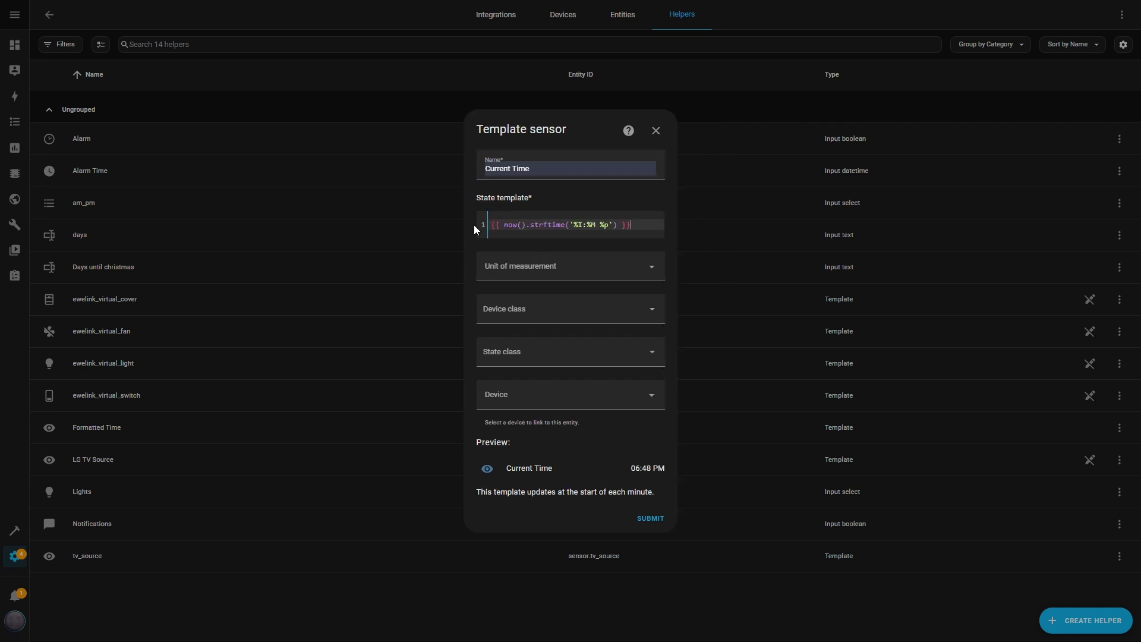
Step: Save the Current Time sensor and create the Alarm_ON toggle helper
{"action": "left_click", "coordinate": [653, 523]}
{"action": "left_click", "coordinate": [651, 351]}
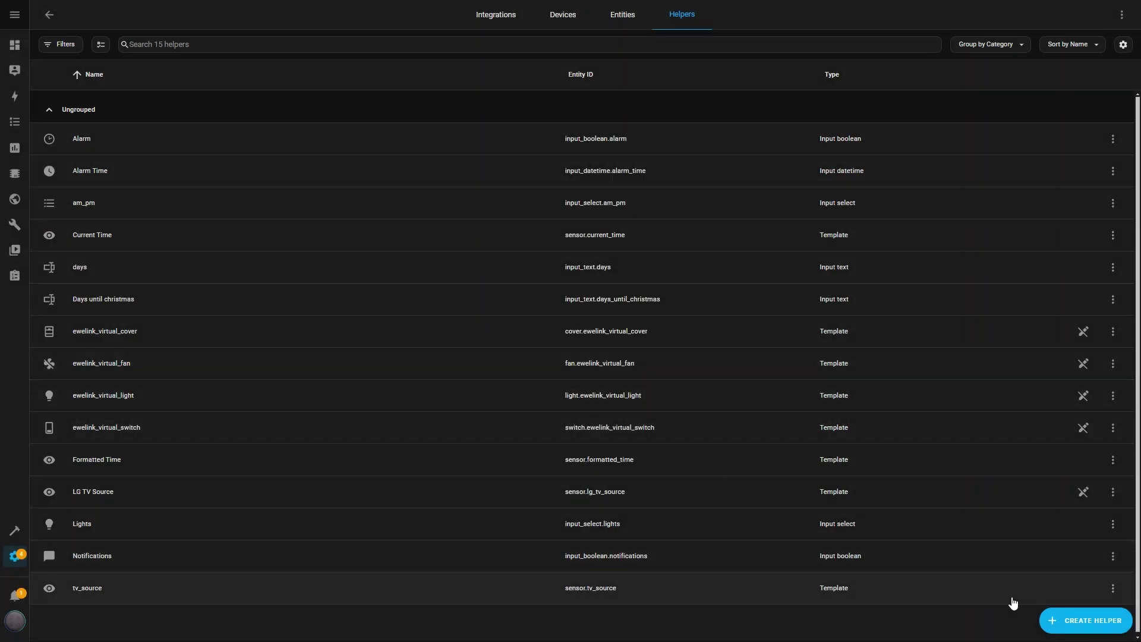
{"action": "left_click", "coordinate": [1087, 621]}
{"action": "scroll", "coordinate": [601, 321], "scroll_direction": "down", "scroll_amount": 5}
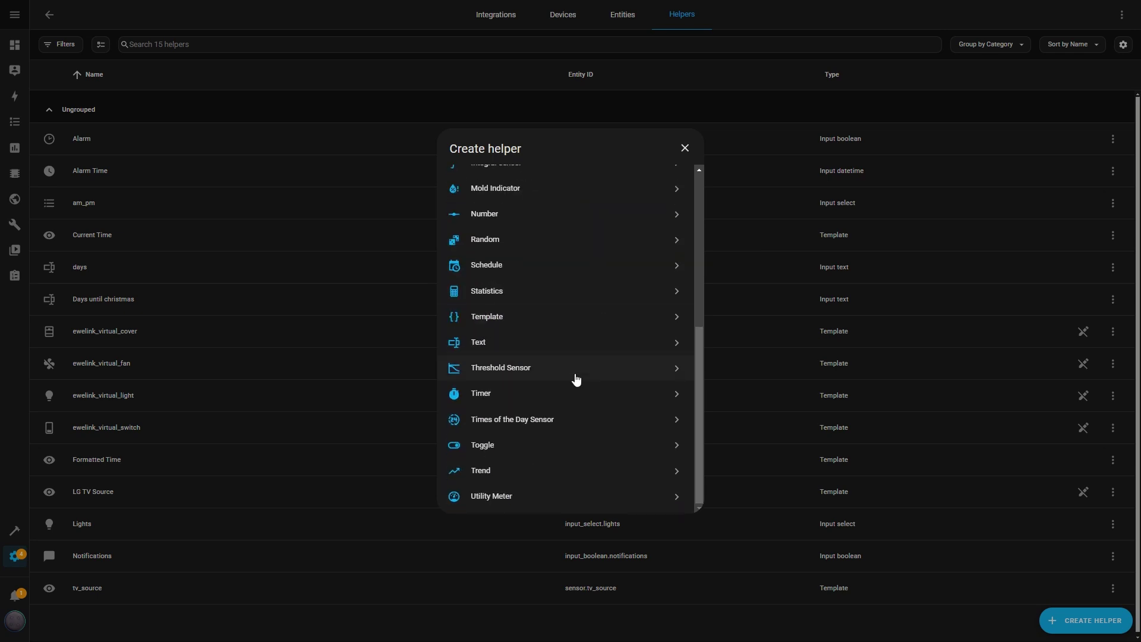
{"action": "left_click", "coordinate": [476, 446]}
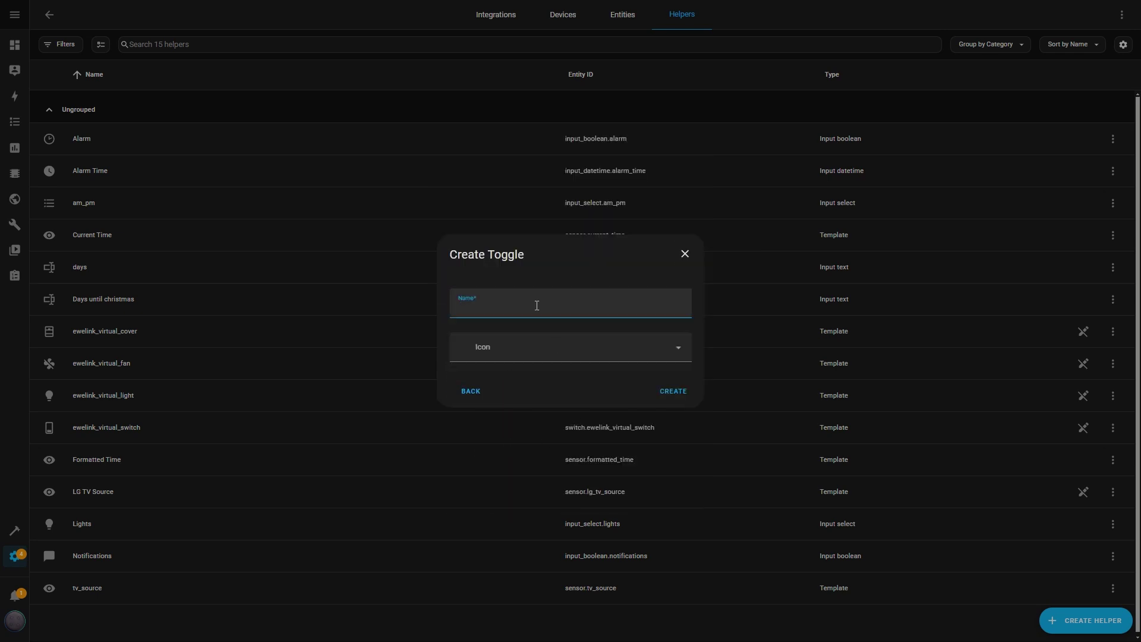
{"action": "type", "text": "Alarm_ON"}
{"action": "left_click", "coordinate": [667, 391]}
Step: Create the Alarm Voice ON and Alarm Youtube ON toggle helpers
{"action": "left_click", "coordinate": [1087, 621]}
{"action": "scroll", "coordinate": [550, 354], "scroll_direction": "down", "scroll_amount": 5}
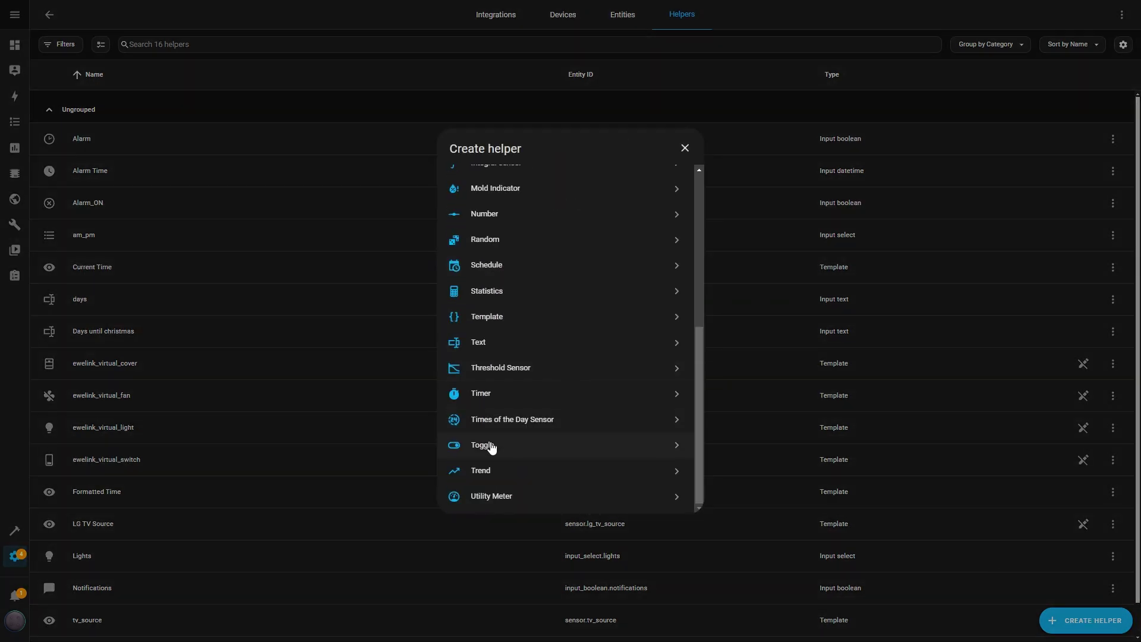
{"action": "left_click", "coordinate": [491, 447]}
{"action": "type", "text": "Alarm"}
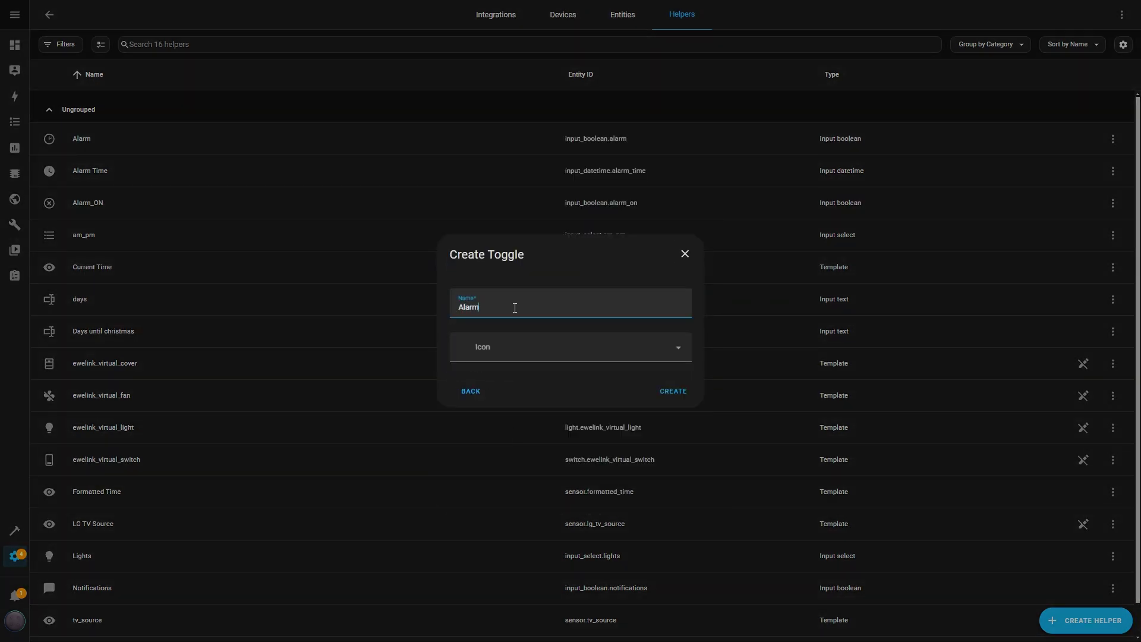
{"action": "type", "text": " Voice ON"}
{"action": "left_click", "coordinate": [673, 391]}
{"action": "scroll", "coordinate": [647, 380], "scroll_direction": "down", "scroll_amount": 10}
{"action": "left_click", "coordinate": [521, 445]}
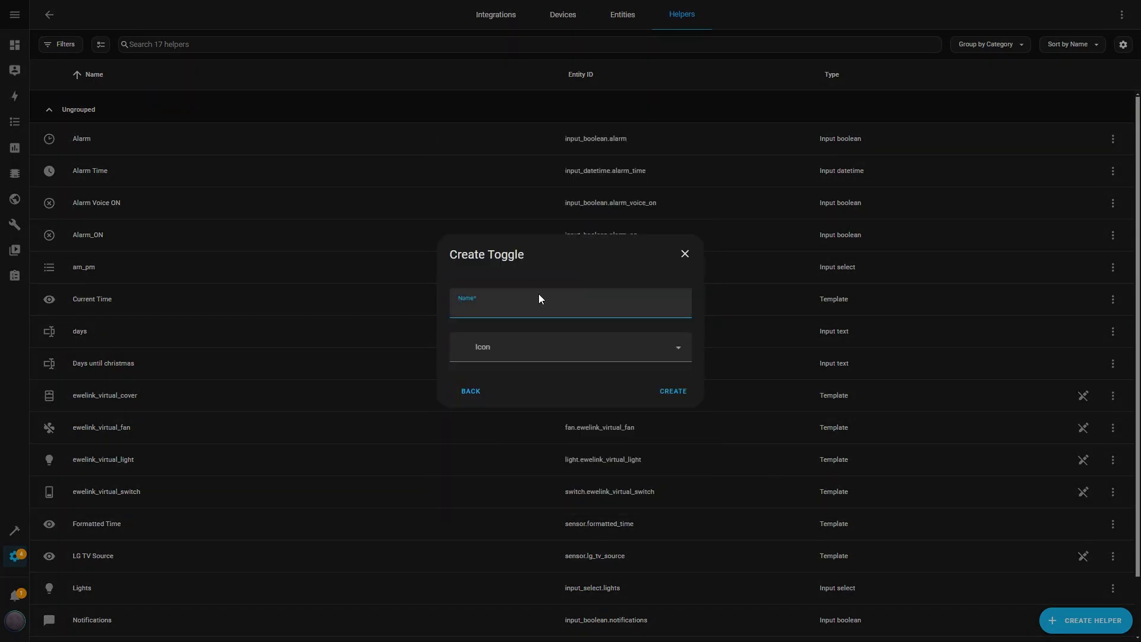
{"action": "type", "text": "Alarm Youtube ON"}
{"action": "left_click", "coordinate": [676, 392]}
Step: Create the Alarm Light ON and Alarm Coffee Machine ON toggle helpers
{"action": "left_click", "coordinate": [1086, 620]}
{"action": "scroll", "coordinate": [587, 387], "scroll_direction": "down", "scroll_amount": 10}
{"action": "left_click", "coordinate": [523, 444]}
{"action": "type", "text": "A"}
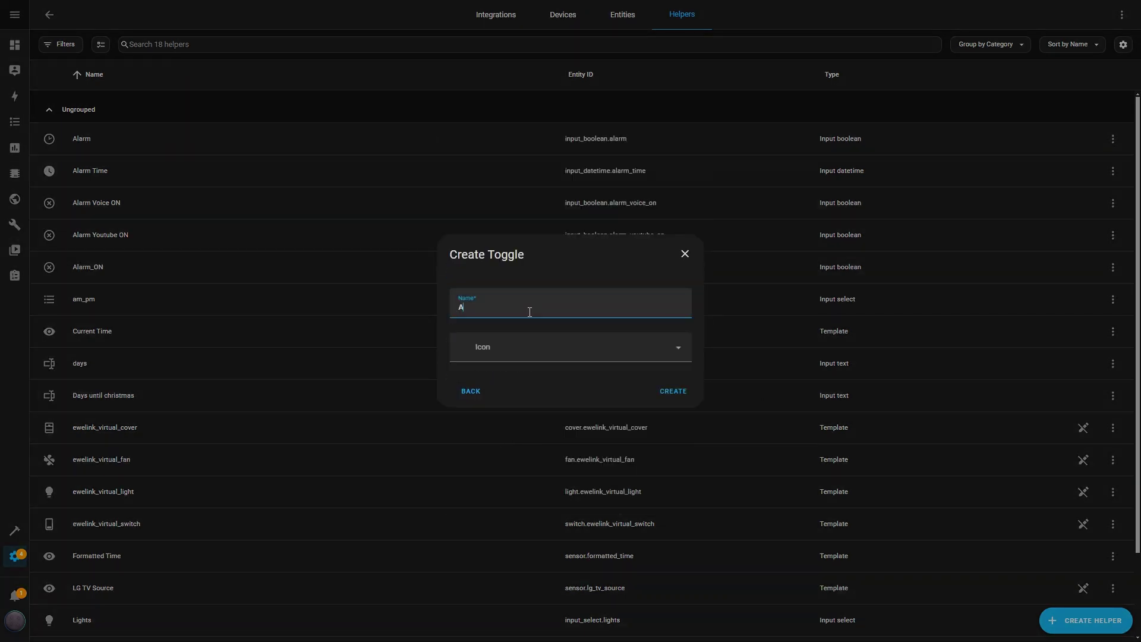
{"action": "type", "text": "larm Light ON"}
{"action": "left_click", "coordinate": [674, 392]}
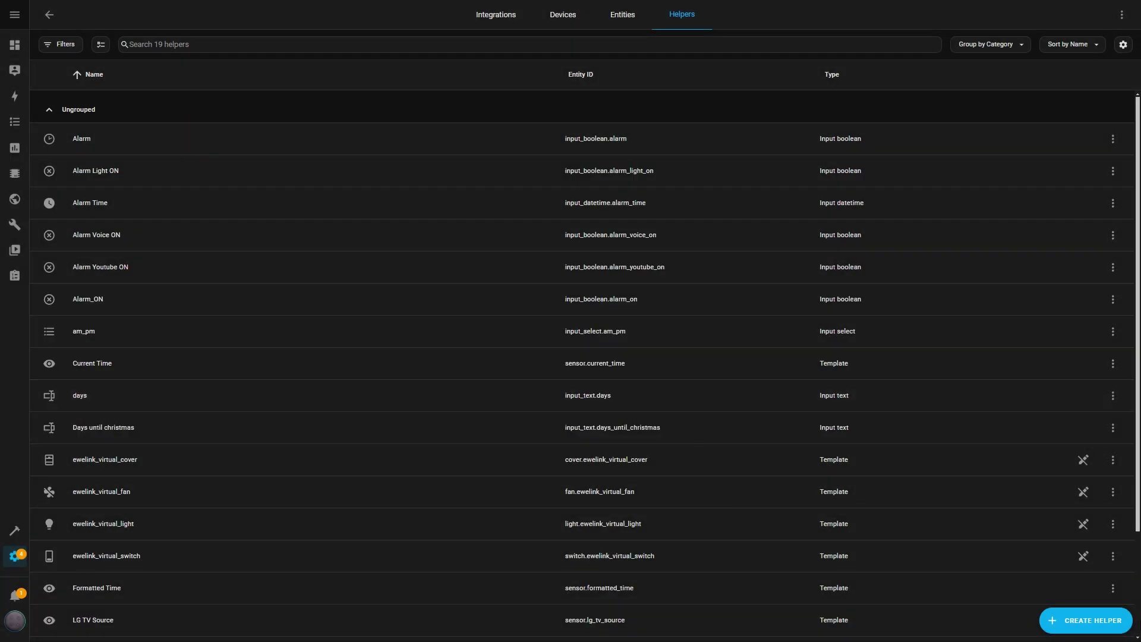
{"action": "left_click", "coordinate": [1086, 620]}
{"action": "scroll", "coordinate": [591, 339], "scroll_direction": "down", "scroll_amount": 10}
{"action": "left_click", "coordinate": [484, 447]}
{"action": "type", "text": "Alarm Co"}
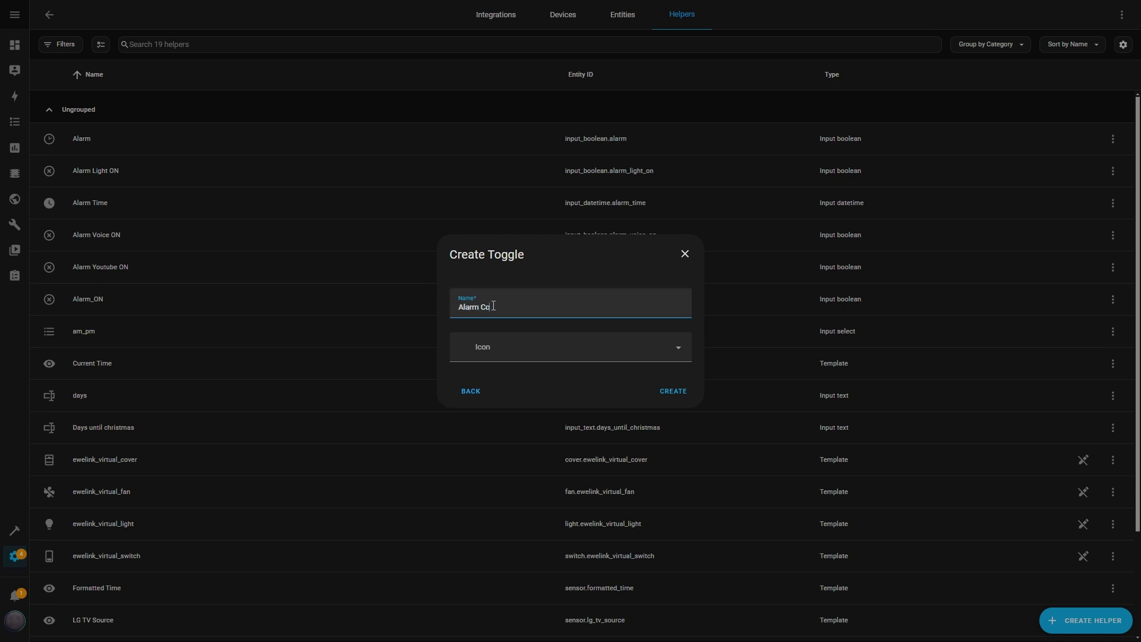
{"action": "type", "text": "ffee Machine ON"}
{"action": "left_click", "coordinate": [672, 392]}
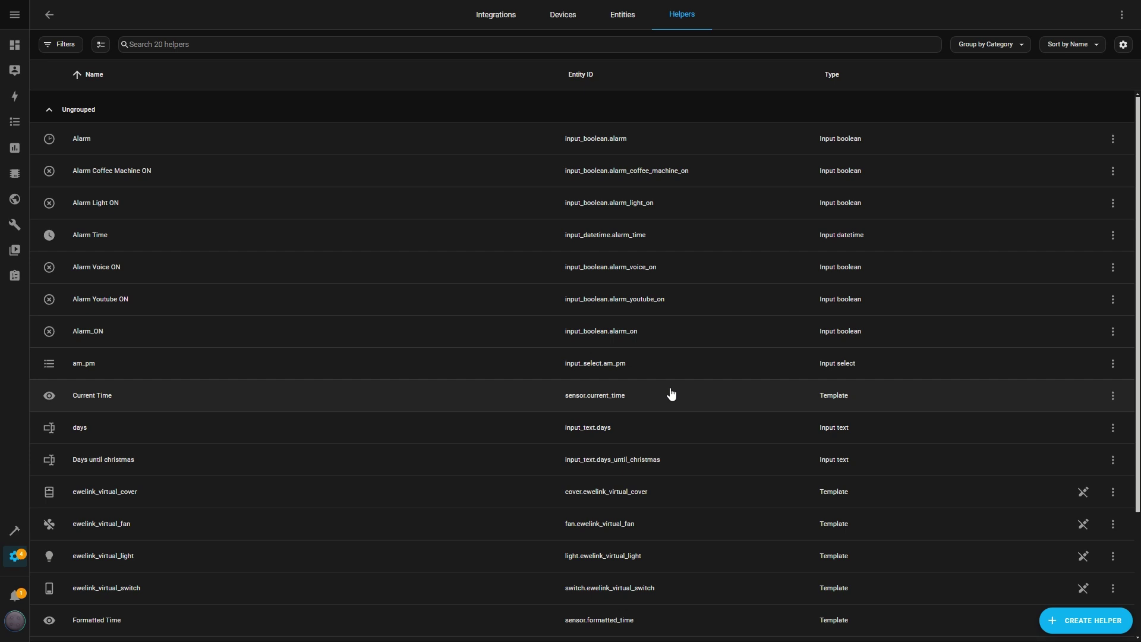
Step: Create the Increment Hour script from pasted YAML advancing input_datetime.alarm_time by an hour, and save it
{"action": "left_click", "coordinate": [15, 557]}
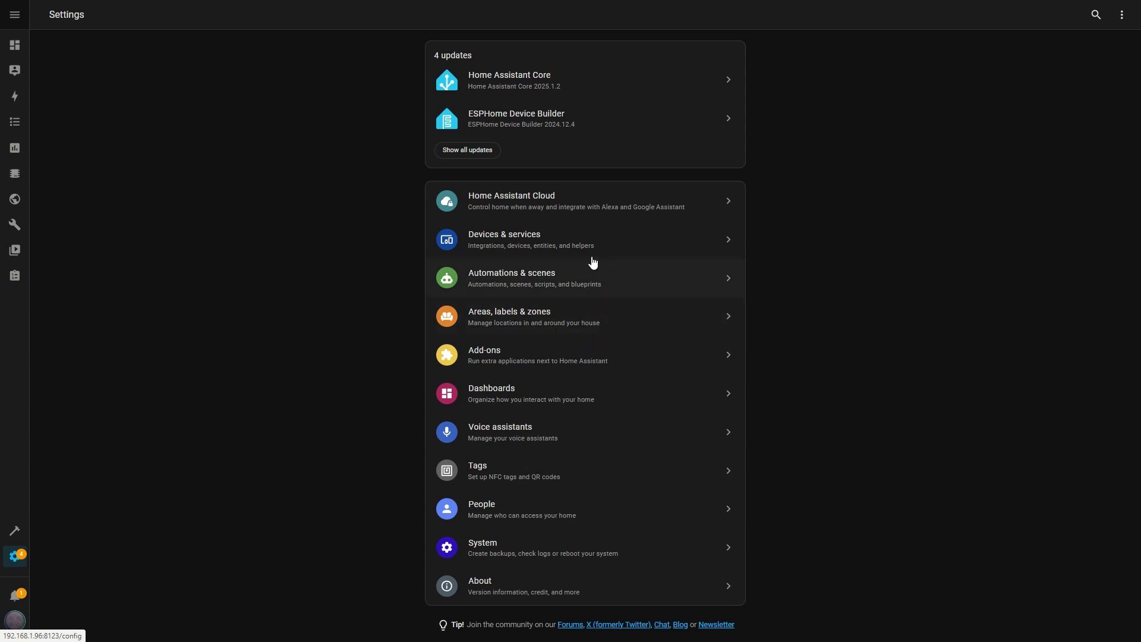
{"action": "left_click", "coordinate": [525, 277]}
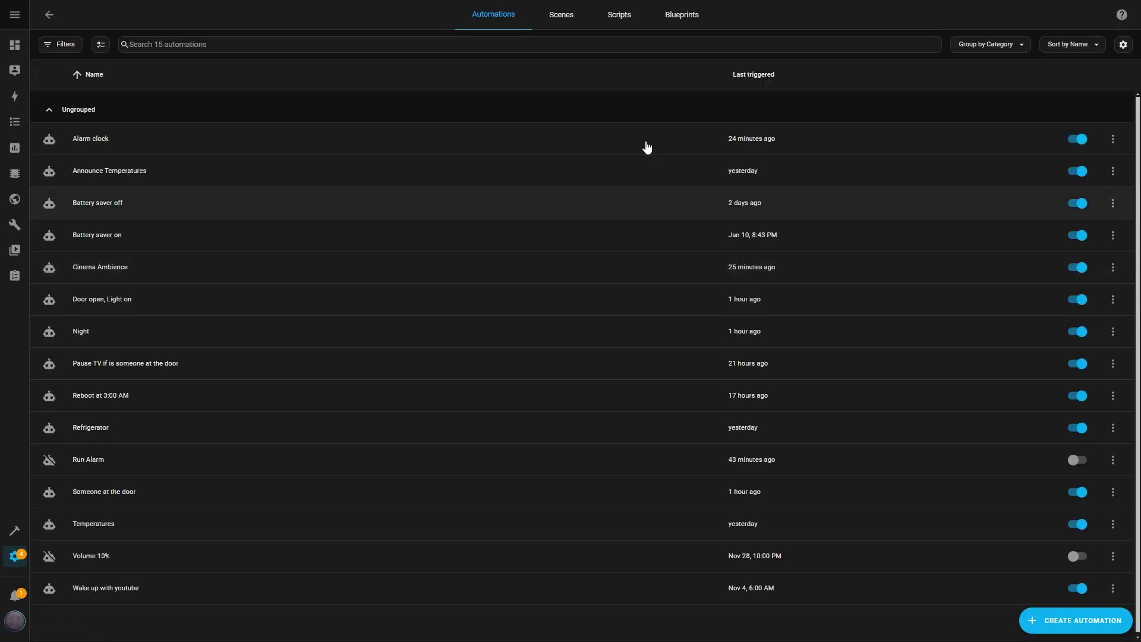
{"action": "left_click", "coordinate": [628, 13]}
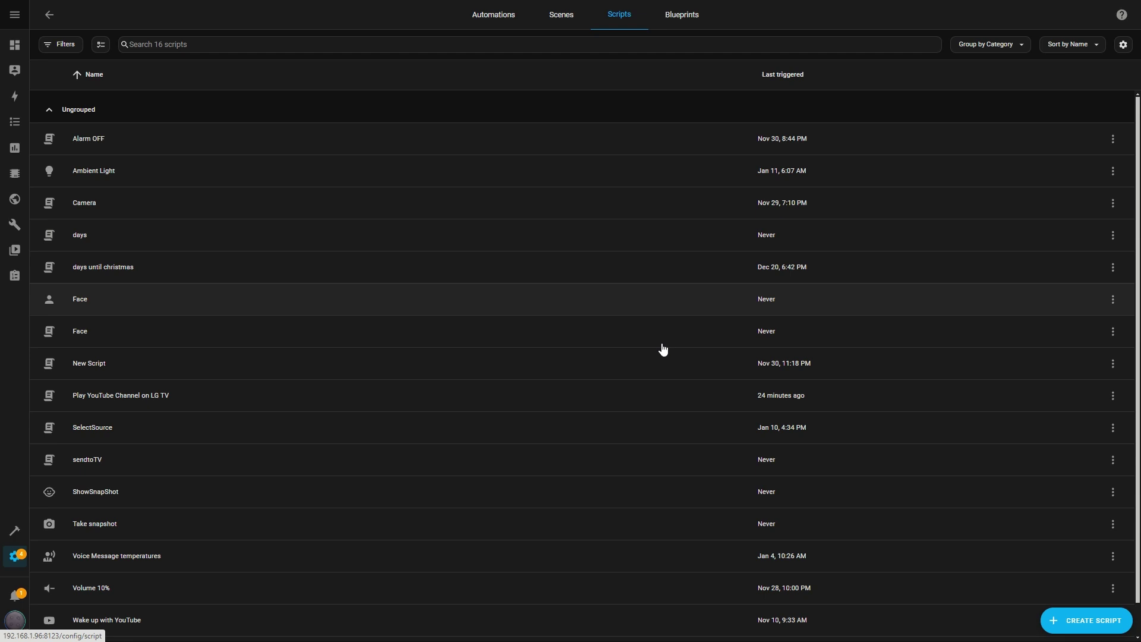
{"action": "left_click", "coordinate": [1085, 622]}
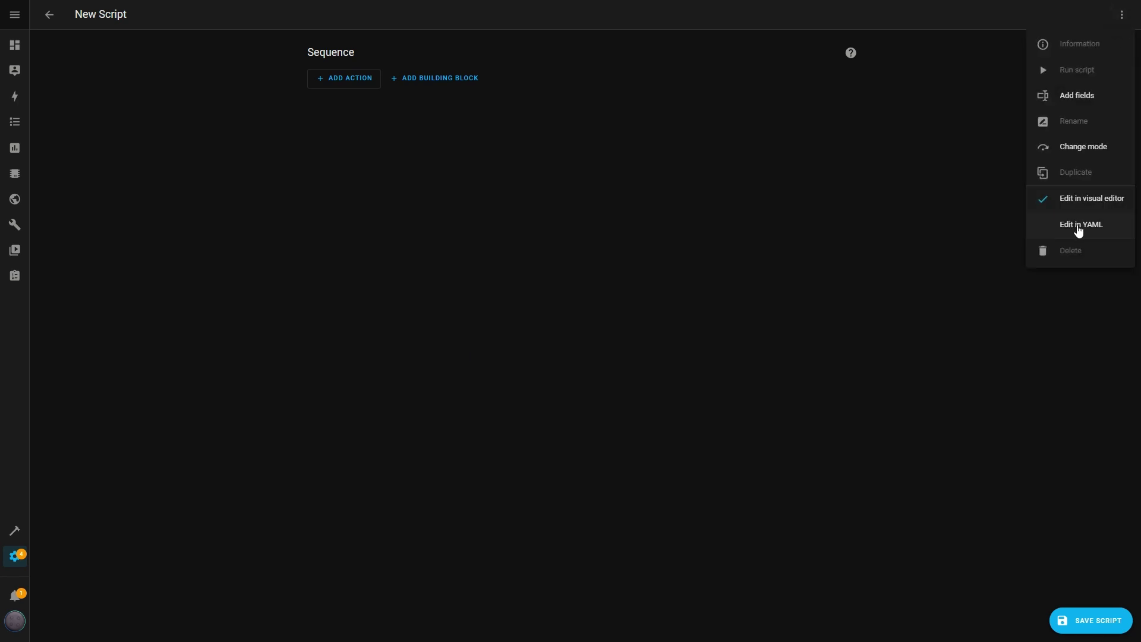
{"action": "left_click", "coordinate": [1079, 229]}
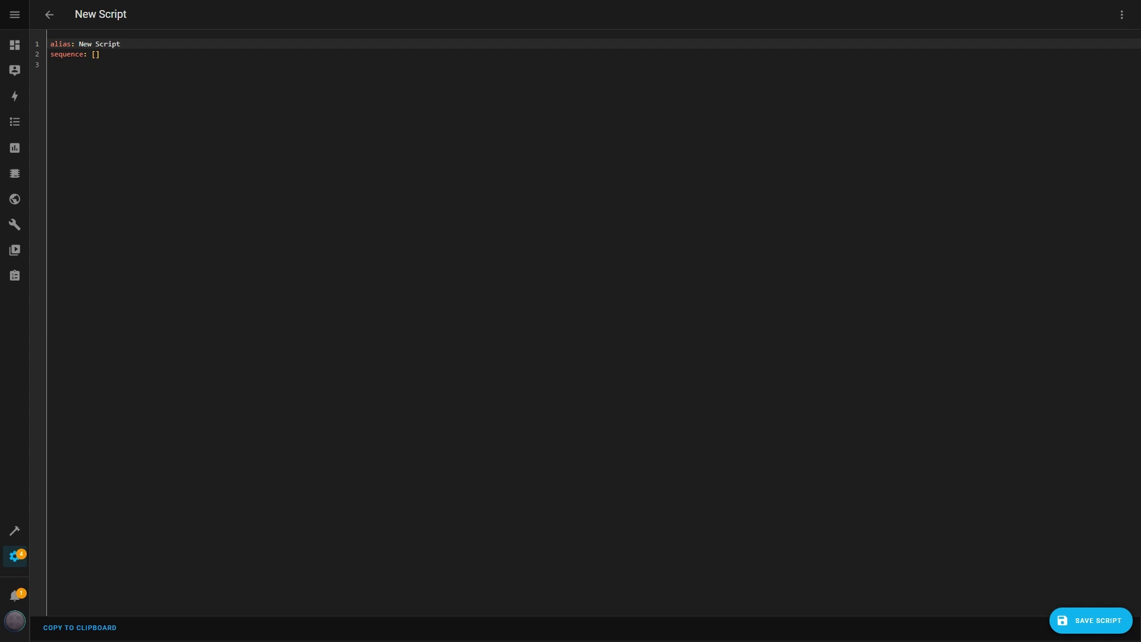
{"action": "key", "text": "ctrl+a"}
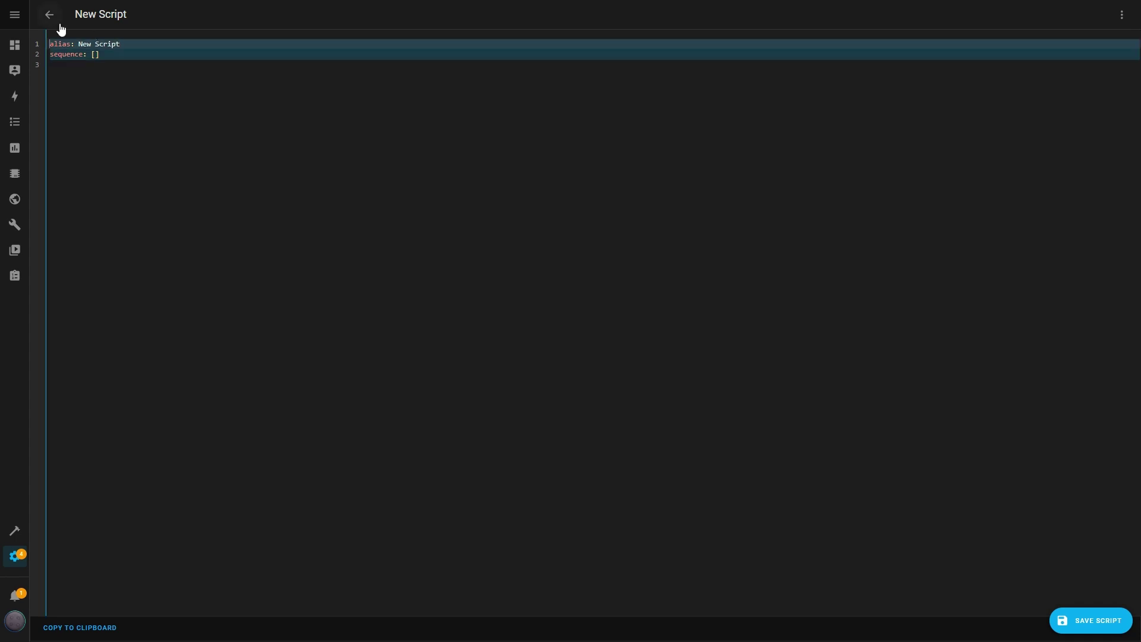
{"action": "type", "text": "alias: Increment Hour sequence:   - sequence:       - variables:           current_time: \"{{ states('input_datetime.alarm_time') }}\"           hour: \"{{ current_time.split(':')[0] | int }}\"           minute: \"{{ current_time.split(':')[1] | int }}\"           am_pm: \"{{ 'AM' if hour < 12 else 'PM' }}\"           new_hour: \"{{ (hour + 1) if hour + 1 <= 12 else 1 }}\"           new_am_pm: >-             {{ 'AM' if new_hour == 12 and am_pm == 'PM' else 'PM' if new_hour ==             12 and am_pm == 'AM' else am_pm }}       - target:           entity_id: input_datetime.alarm_time         data:           time: \"{{ '%02d:%02d:00' % (new_hour, minute) }}\"         action: input_datetime.set_datetime"}
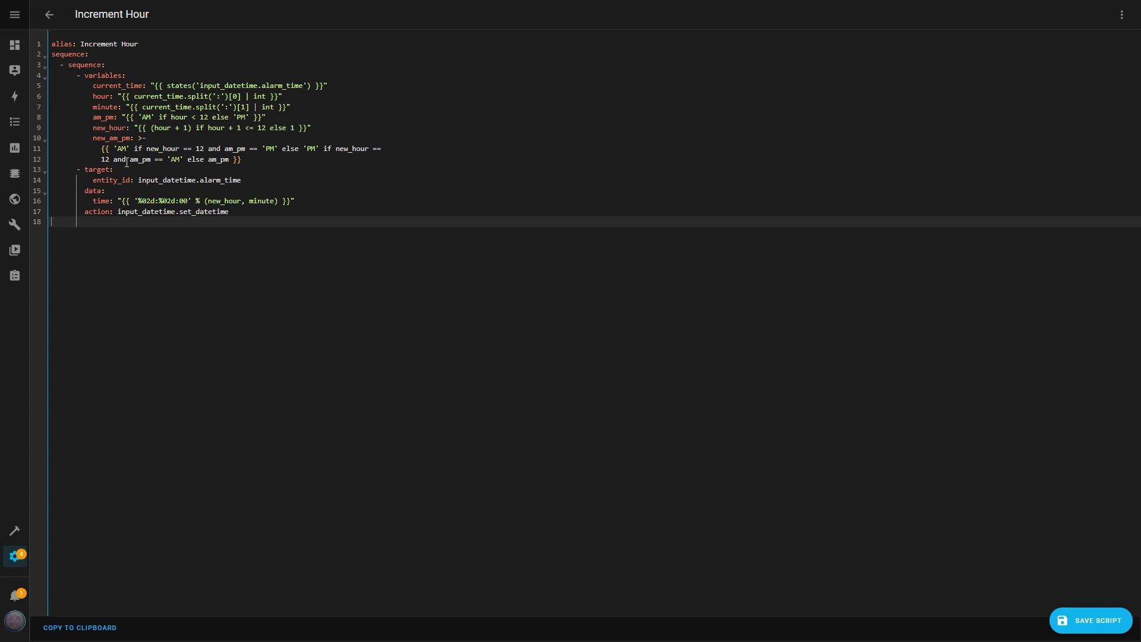
{"action": "left_click", "coordinate": [1085, 617]}
{"action": "left_click", "coordinate": [636, 406]}
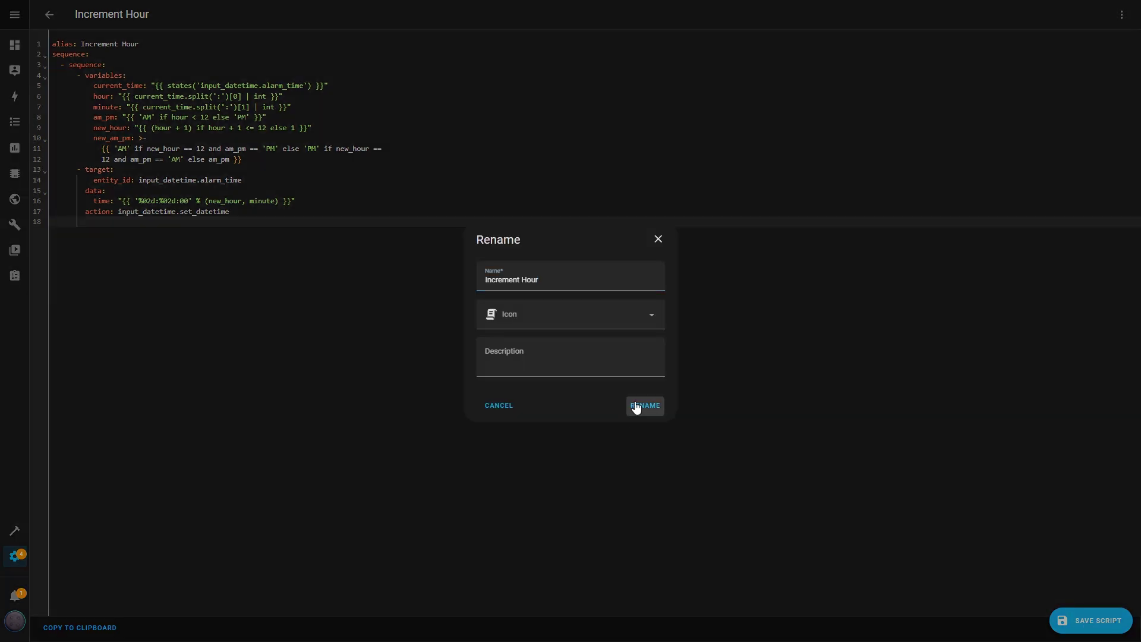
{"action": "left_click", "coordinate": [49, 14]}
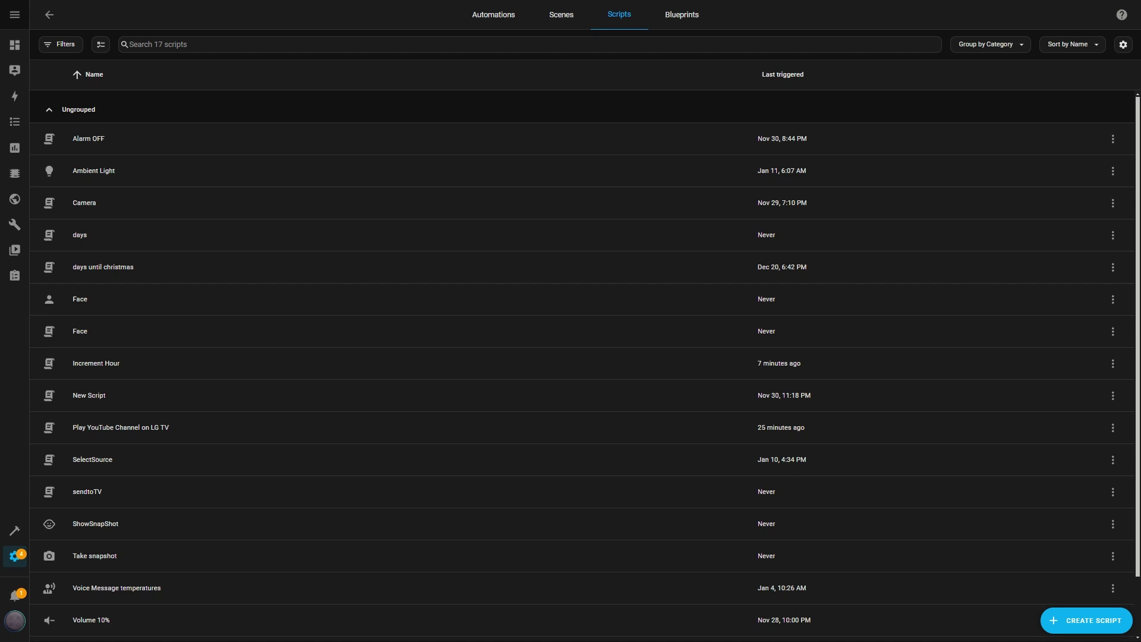
Step: Create and save the Decrement Hour script from pasted YAML
{"action": "left_click", "coordinate": [1101, 615]}
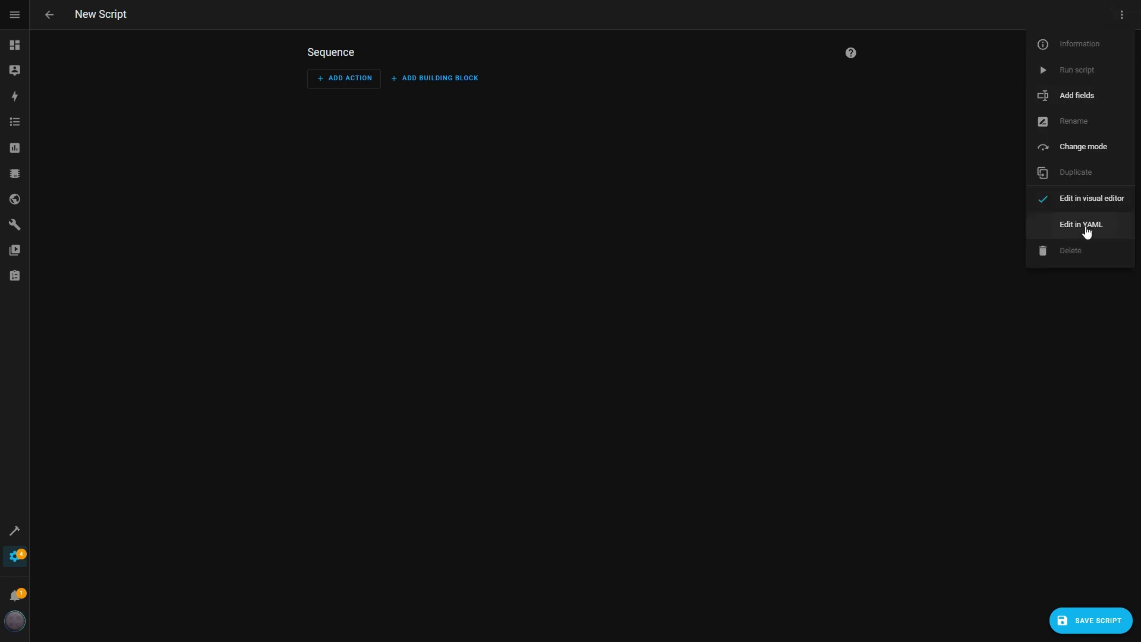
{"action": "left_click", "coordinate": [1082, 224]}
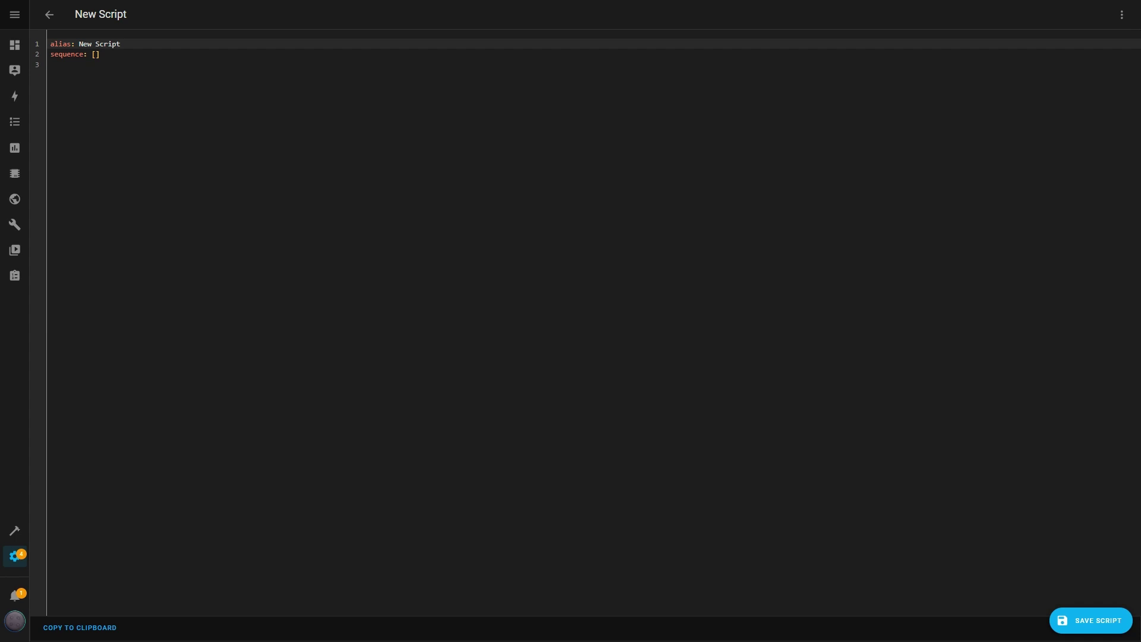
{"action": "key", "text": "ctrl+a"}
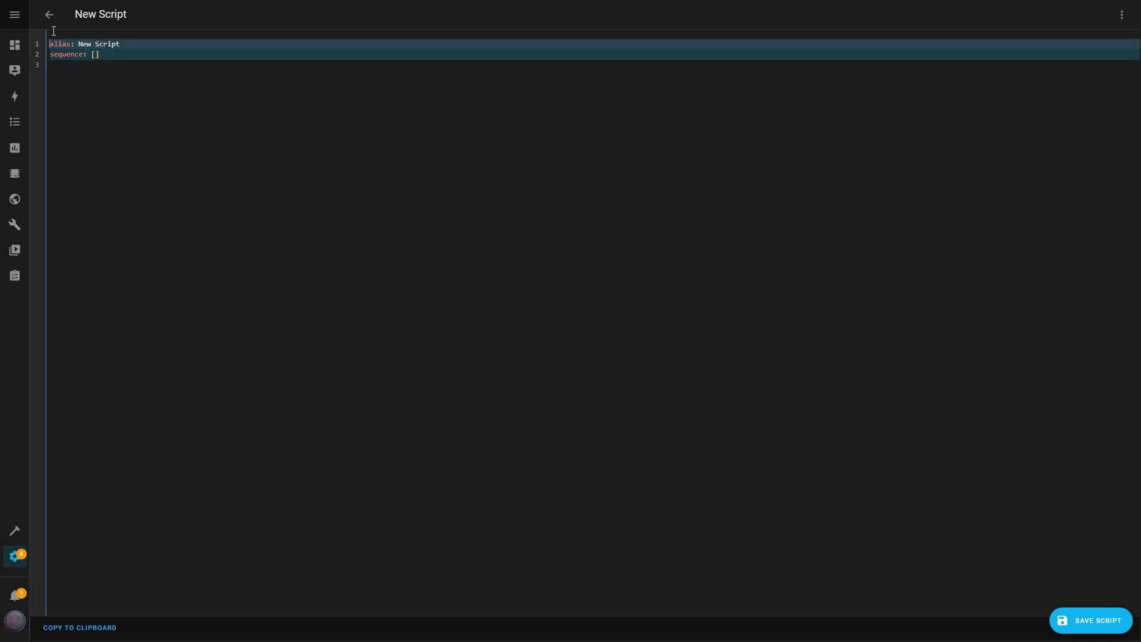
{"action": "type", "text": "alias: Decrement Hour sequence:   - variables:       current_time: \"{{ states('input_datetime.alarm_time') }}\"       hour: \"{{ current_time.split(':')[0] | int }}\"       minute: \"{{ current_time.split(':')[1] | int }}\"       am_pm: \"{{ 'AM' if hour < 12 else 'PM' }}\"       new_hour: \"{{ (hour - 1) if hour - 1 > 0 else 12 }}\"       new_am_pm: >-         {{ 'AM' if new_hour == 12 and am_pm == 'PM' else 'PM' if new_hour == 12         and am_pm == 'AM' else am_pm }}   - target:       entity_id: input_datetime.alarm_time     data:       time: \"{{ '%02d:%02d:00' % (new_hour, minute) }}\"     action: input_datetime.set_datetime"}
{"action": "left_click", "coordinate": [1094, 621]}
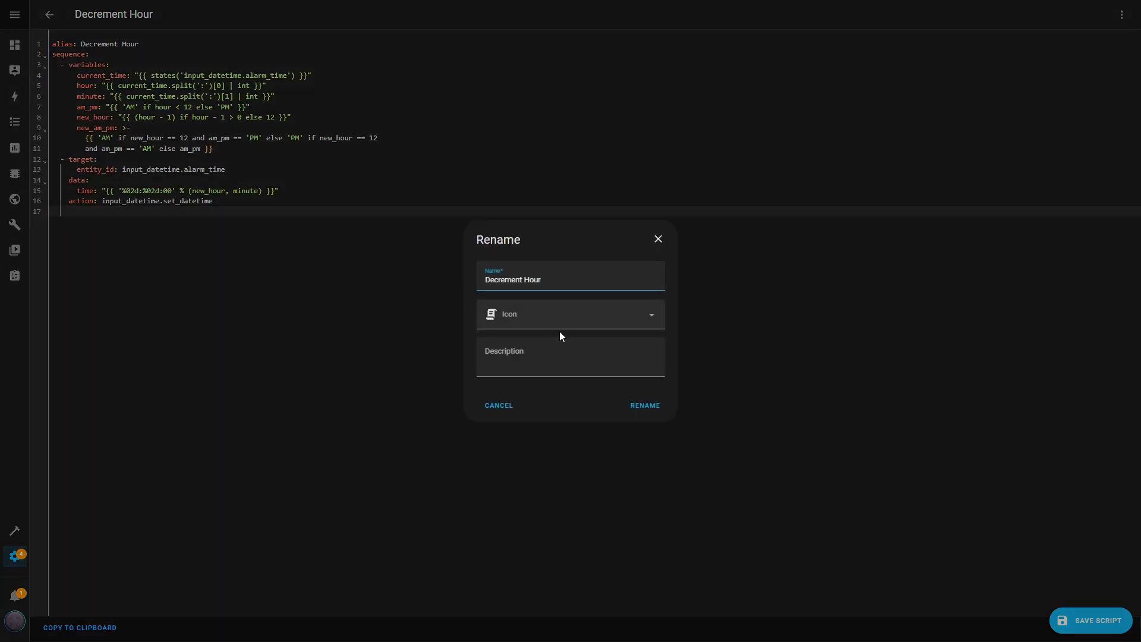
{"action": "left_click", "coordinate": [644, 402]}
{"action": "left_click", "coordinate": [50, 21]}
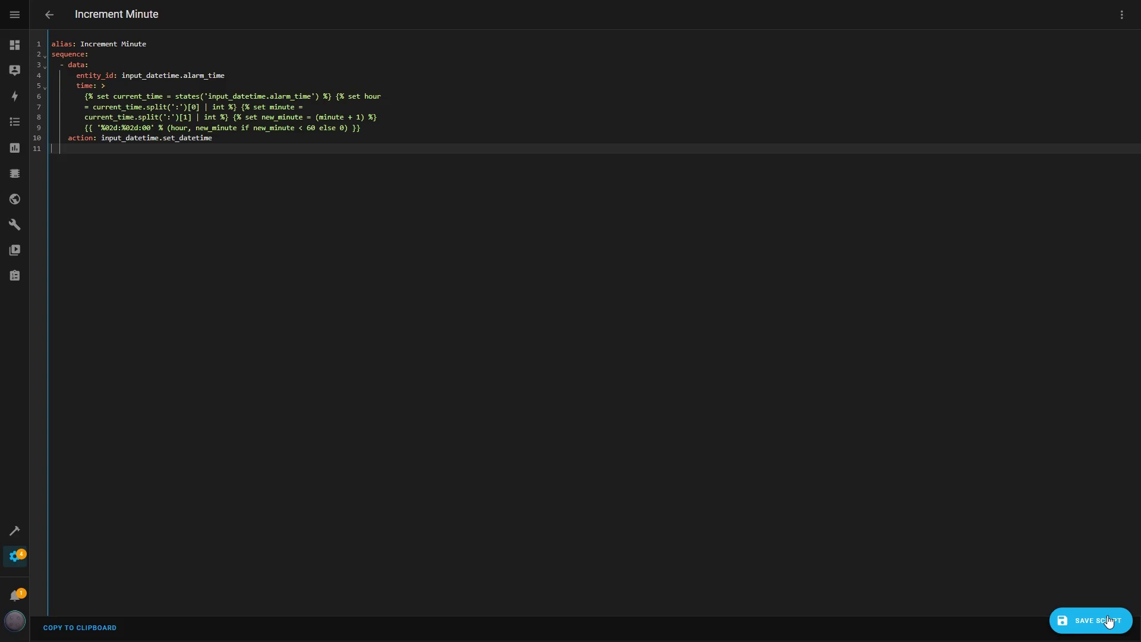
Step: Save the Increment Minute and Decrement Minute scripts under their names
{"action": "left_click", "coordinate": [1109, 621]}
{"action": "left_click", "coordinate": [644, 403]}
{"action": "left_click", "coordinate": [50, 14]}
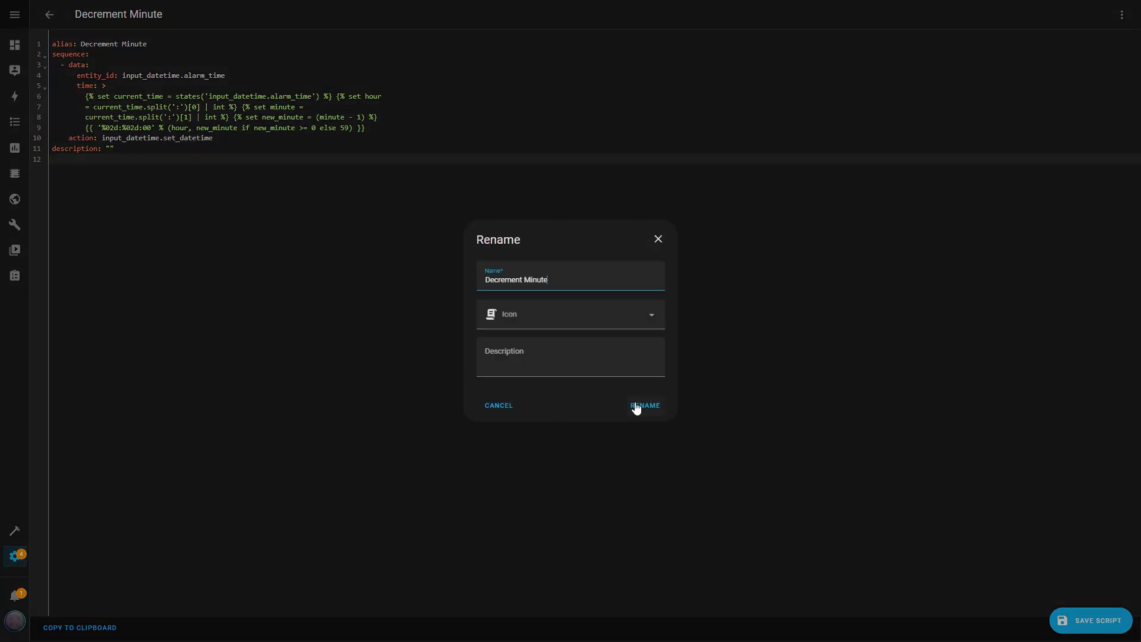
{"action": "left_click", "coordinate": [637, 406]}
{"action": "left_click", "coordinate": [50, 14]}
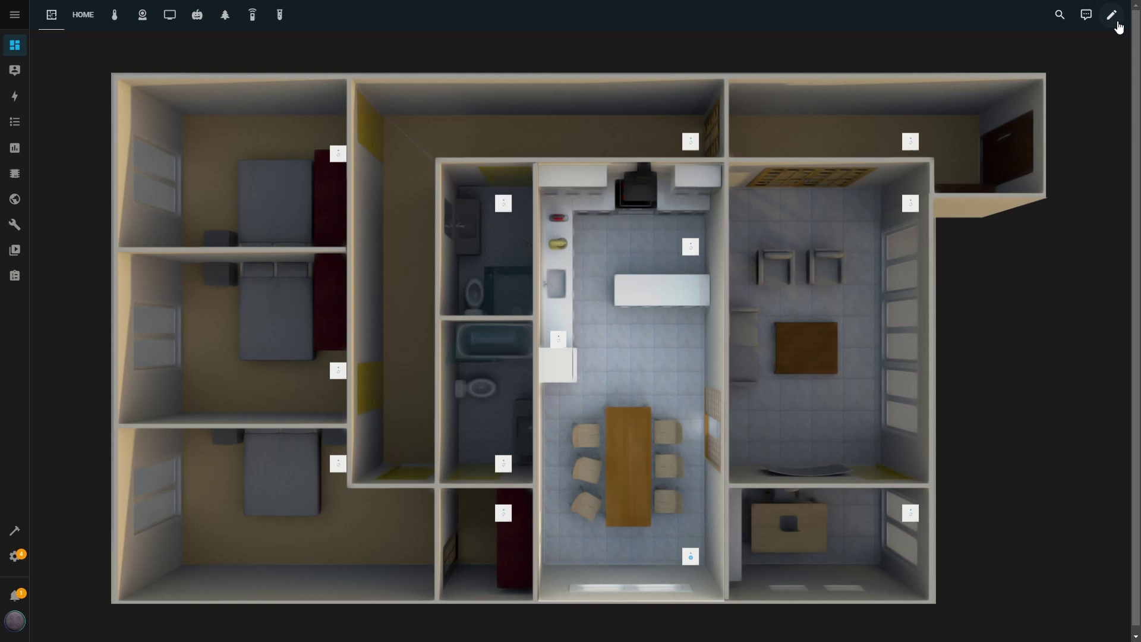
Step: Create a Panel (single card) view named 'Alarm clock' with the mdi:alarm icon
{"action": "left_click", "coordinate": [1112, 14]}
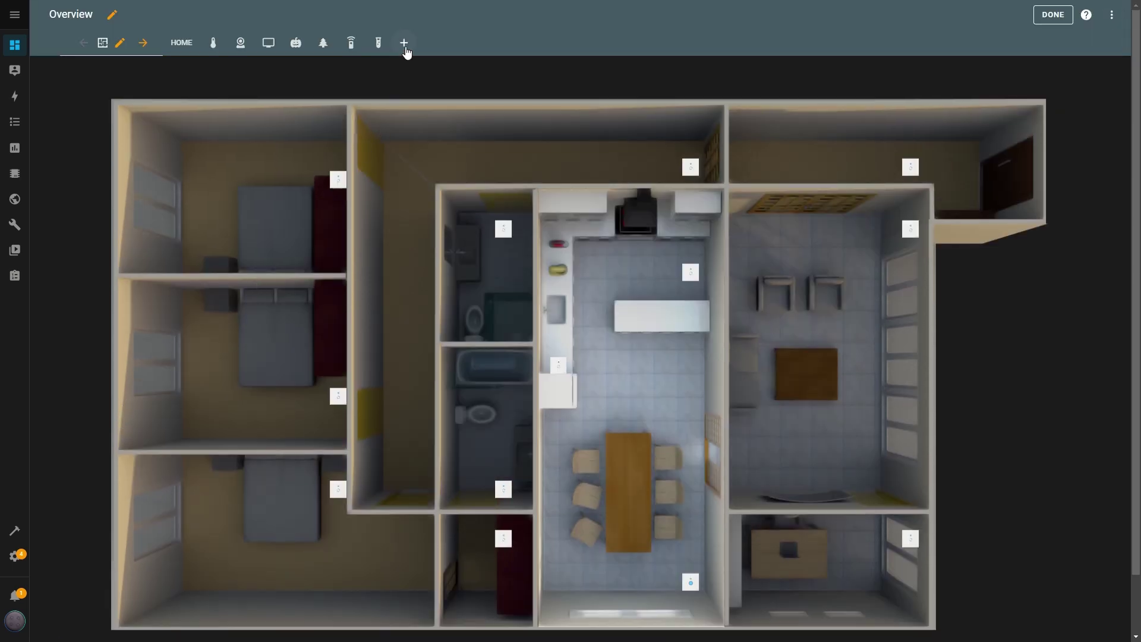
{"action": "left_click", "coordinate": [404, 44]}
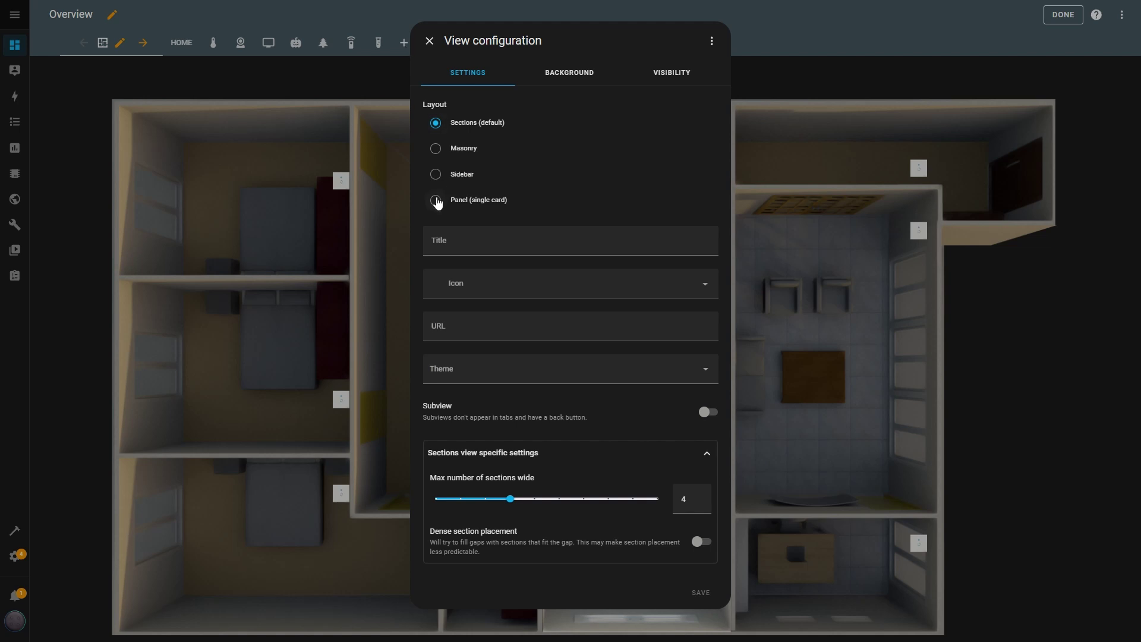
{"action": "left_click", "coordinate": [436, 201]}
{"action": "left_click", "coordinate": [476, 240]}
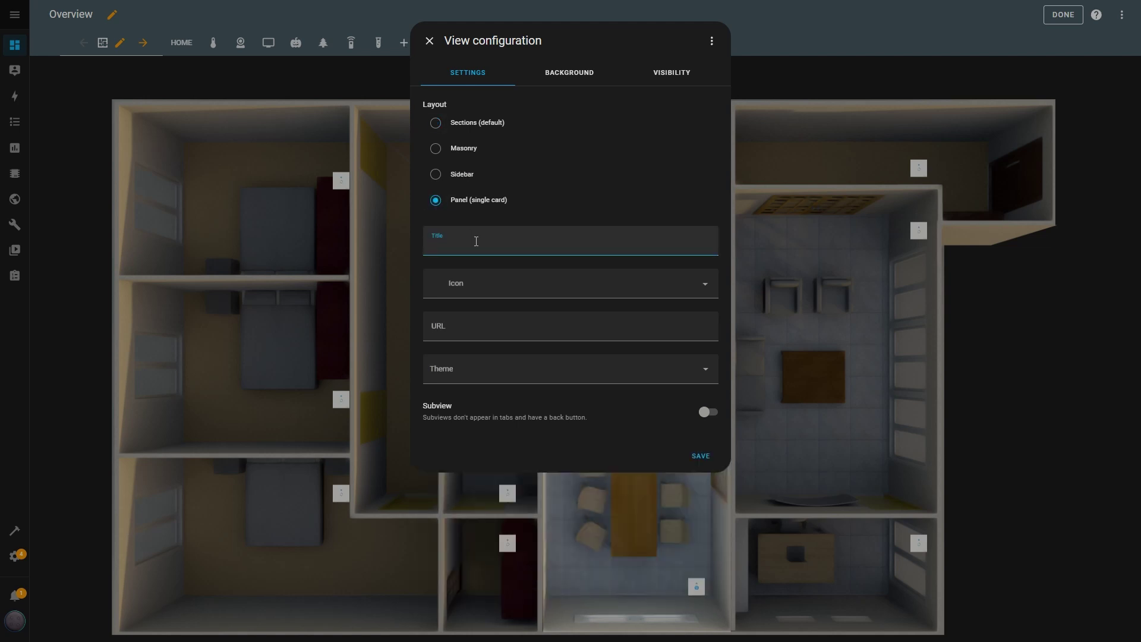
{"action": "type", "text": "Alarm"}
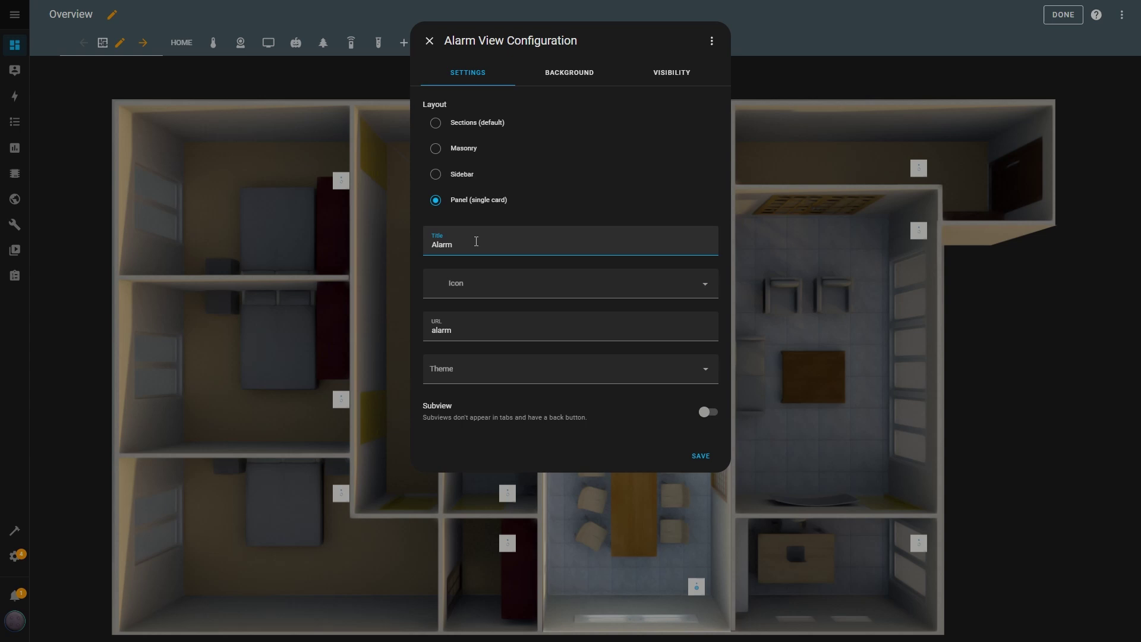
{"action": "type", "text": " clock"}
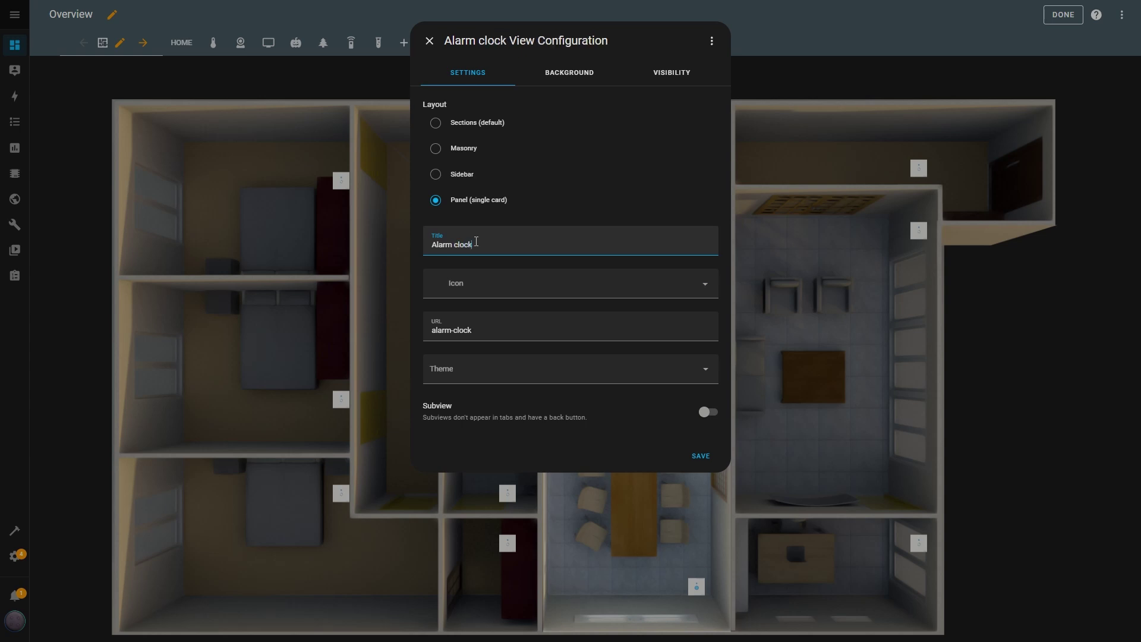
{"action": "left_click", "coordinate": [706, 285]}
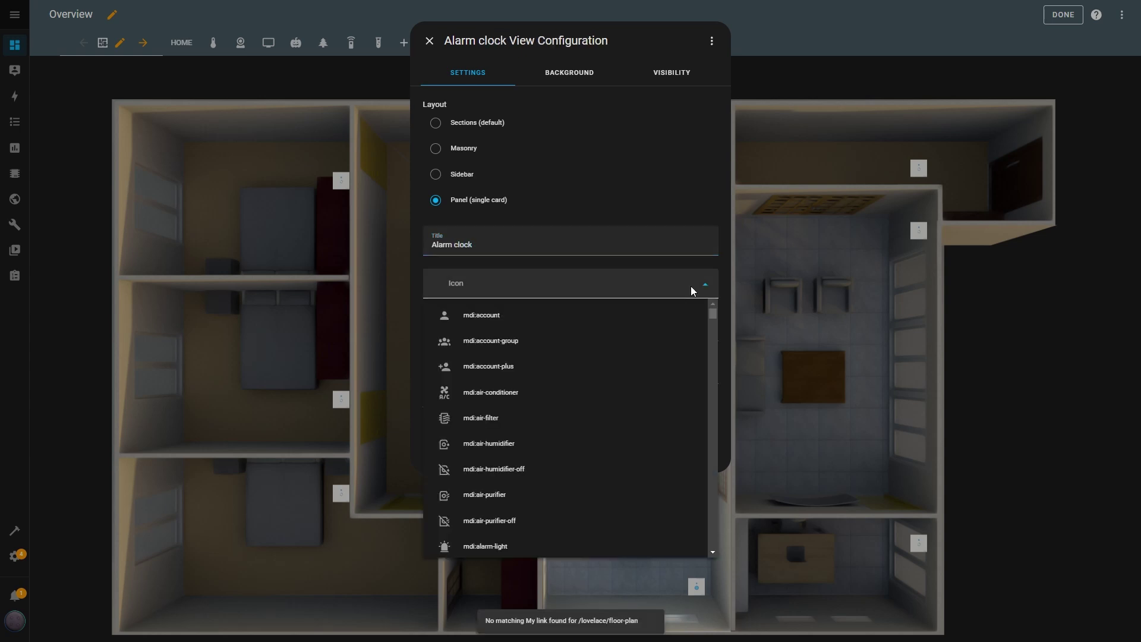
{"action": "left_click", "coordinate": [440, 294]}
{"action": "type", "text": "alarm"}
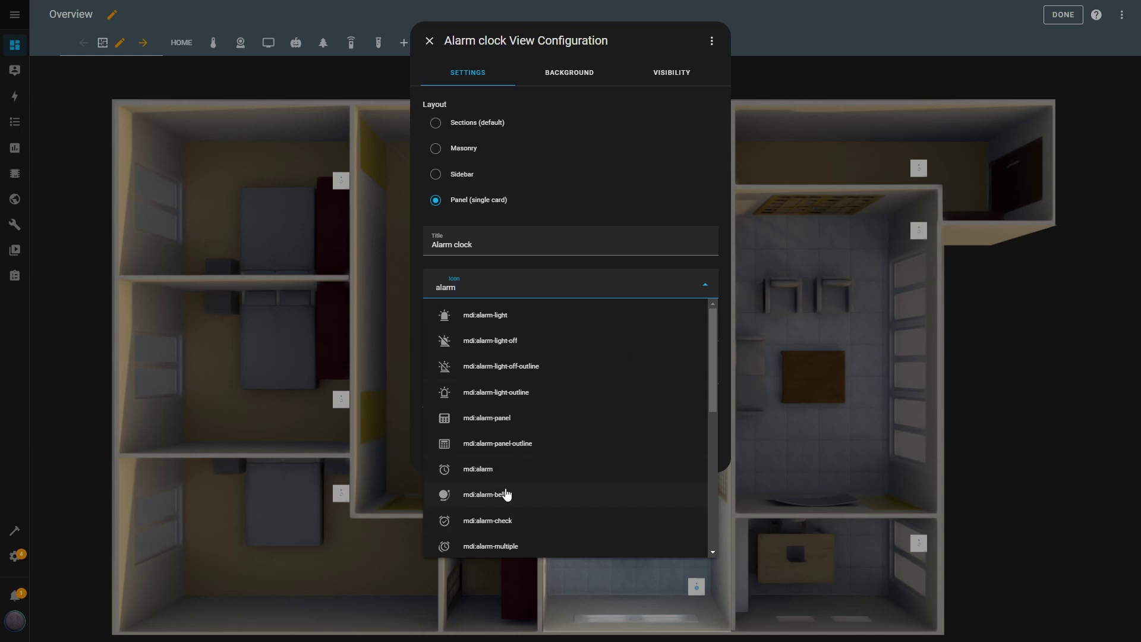
{"action": "left_click", "coordinate": [503, 496]}
Step: Save the Alarm clock view and add a Picture elements card without its sample State badge
{"action": "left_click", "coordinate": [701, 456]}
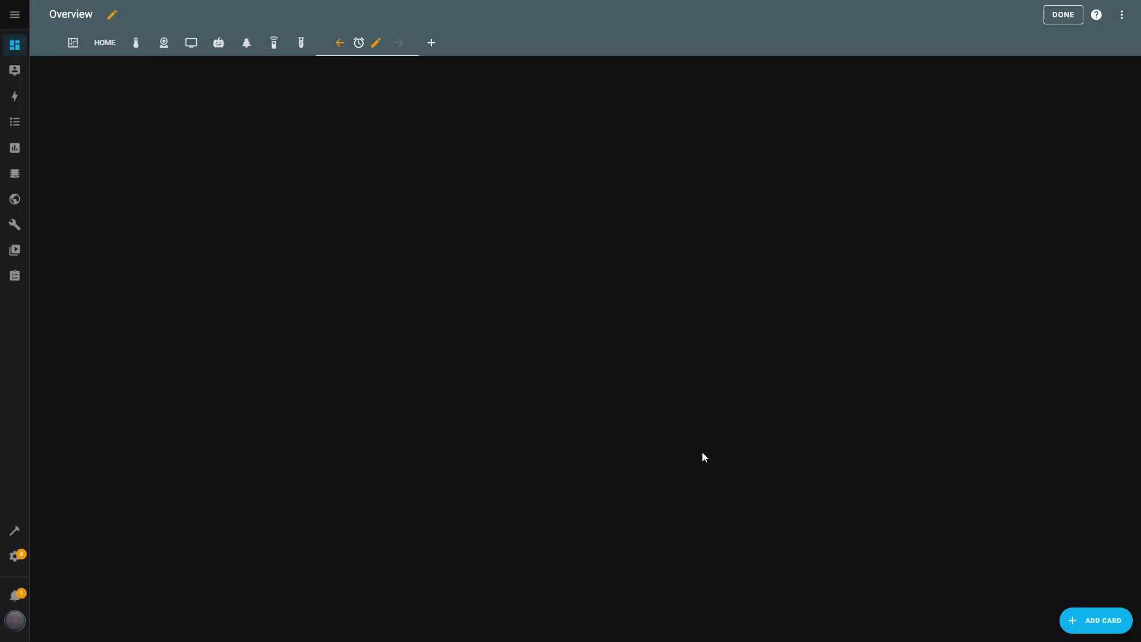
{"action": "left_click", "coordinate": [1097, 620]}
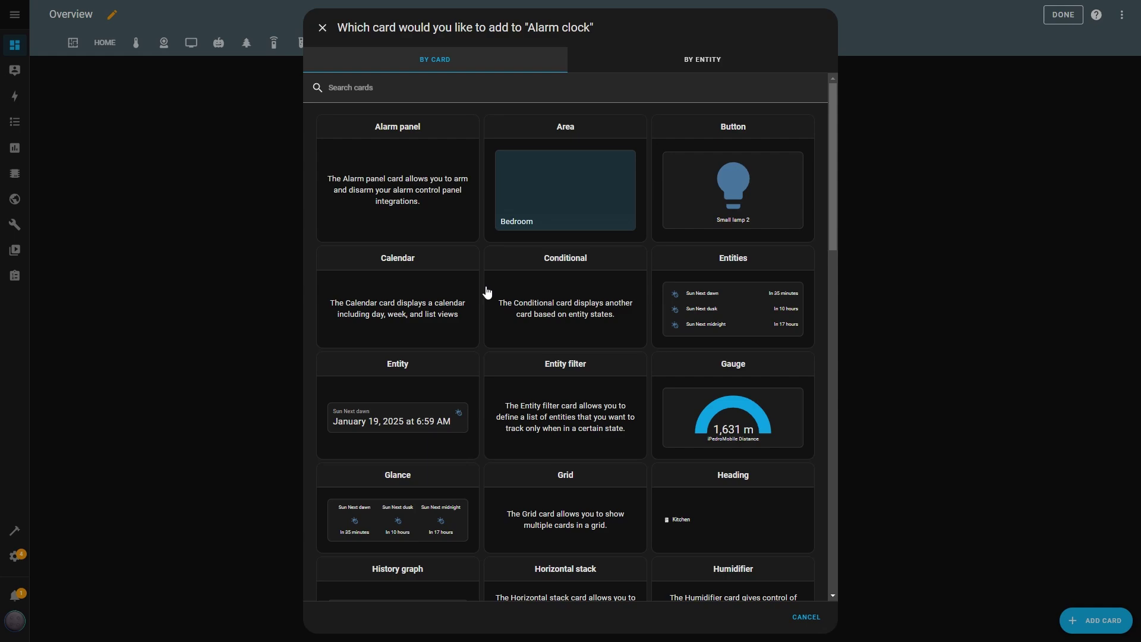
{"action": "scroll", "coordinate": [485, 298], "scroll_direction": "down", "scroll_amount": 1}
{"action": "scroll", "coordinate": [484, 297], "scroll_direction": "down", "scroll_amount": 10}
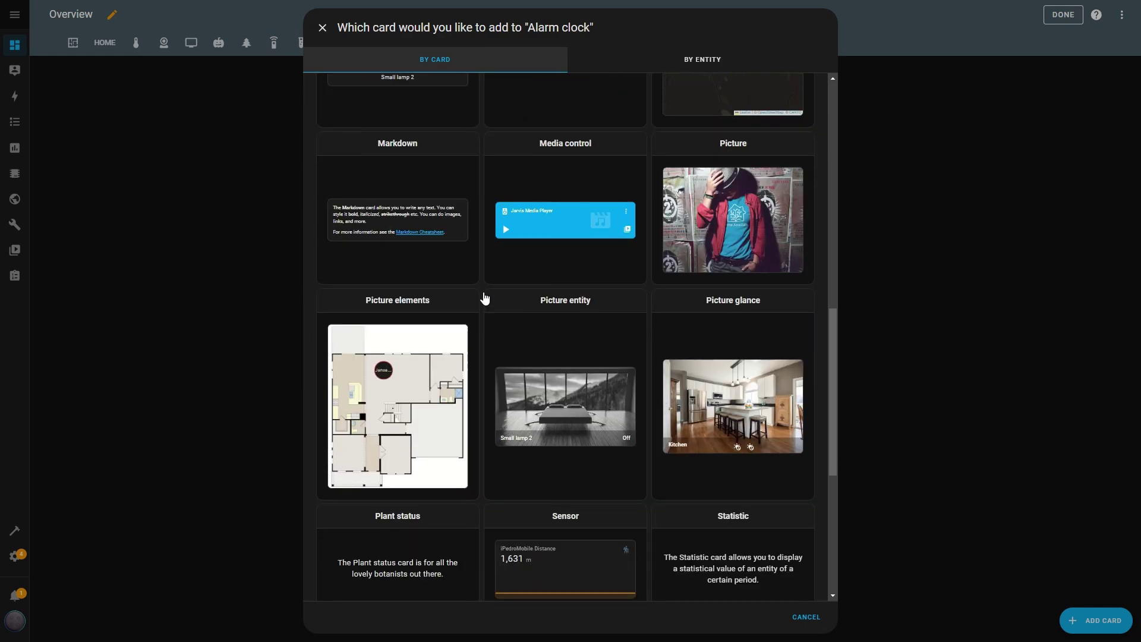
{"action": "left_click", "coordinate": [422, 371]}
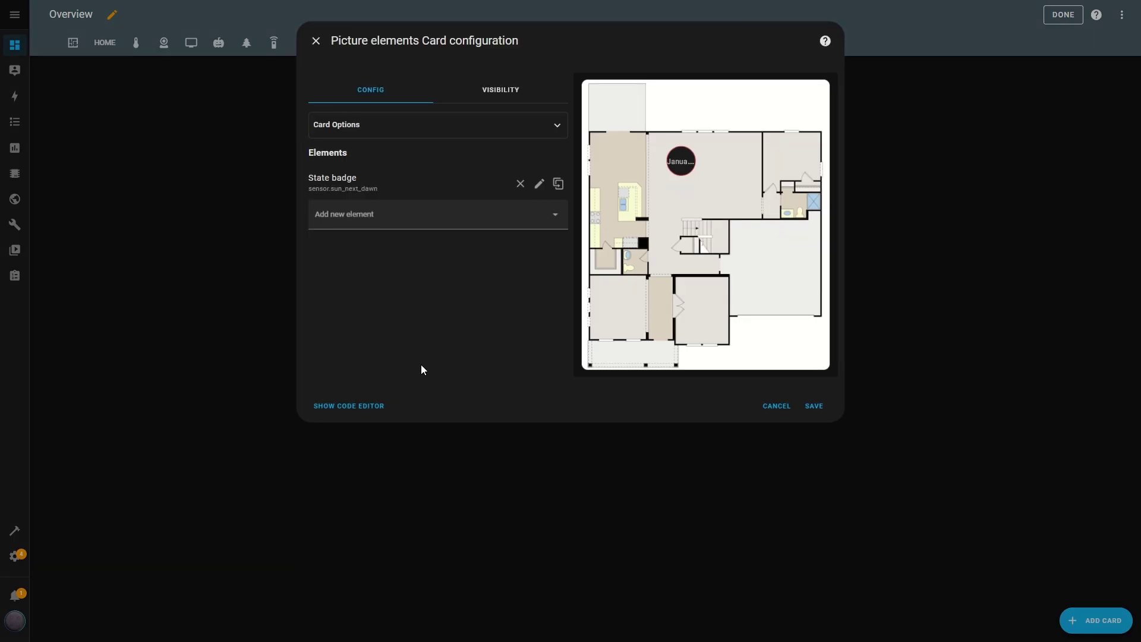
{"action": "left_click", "coordinate": [521, 185]}
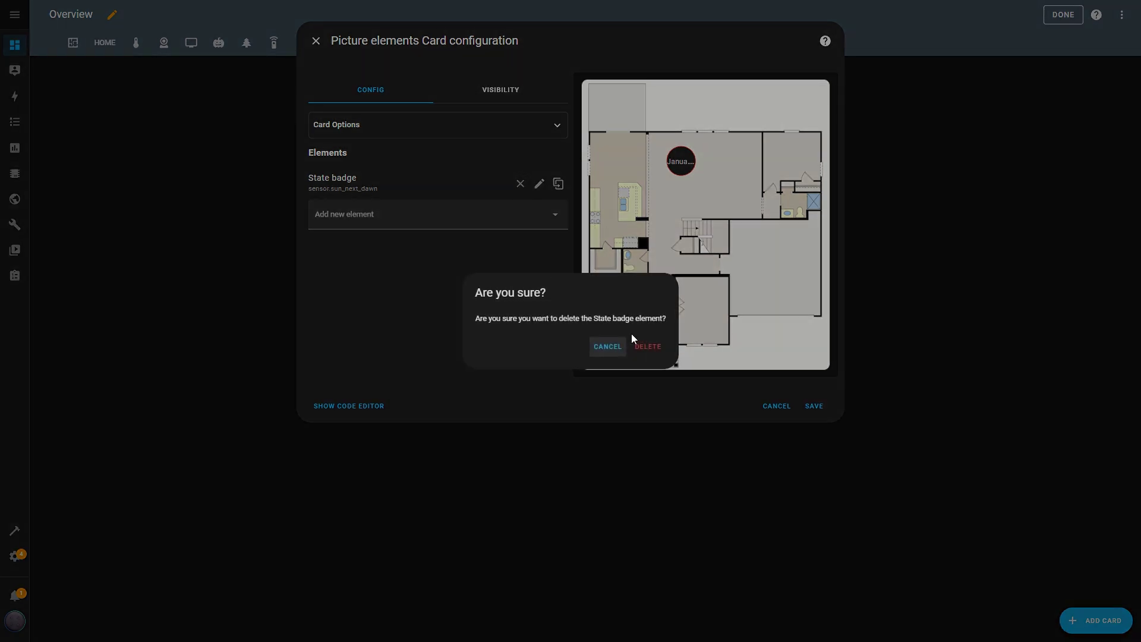
{"action": "left_click", "coordinate": [646, 346]}
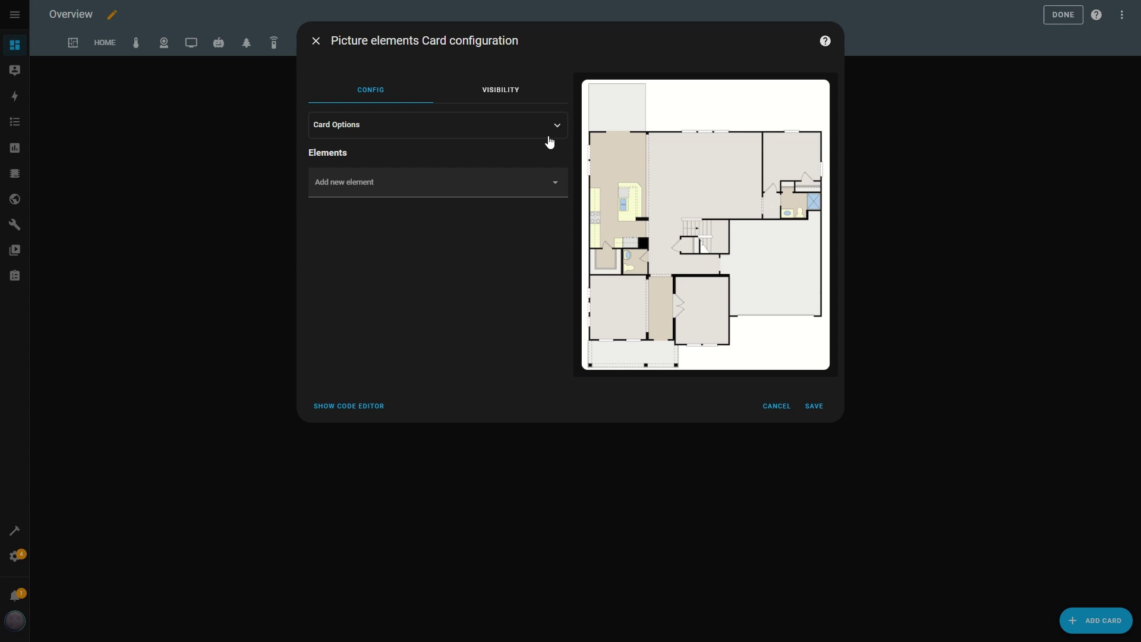
Step: Replace the card's floor-plan image path with /local/AlarmClockBase.png
{"action": "left_click", "coordinate": [555, 125]}
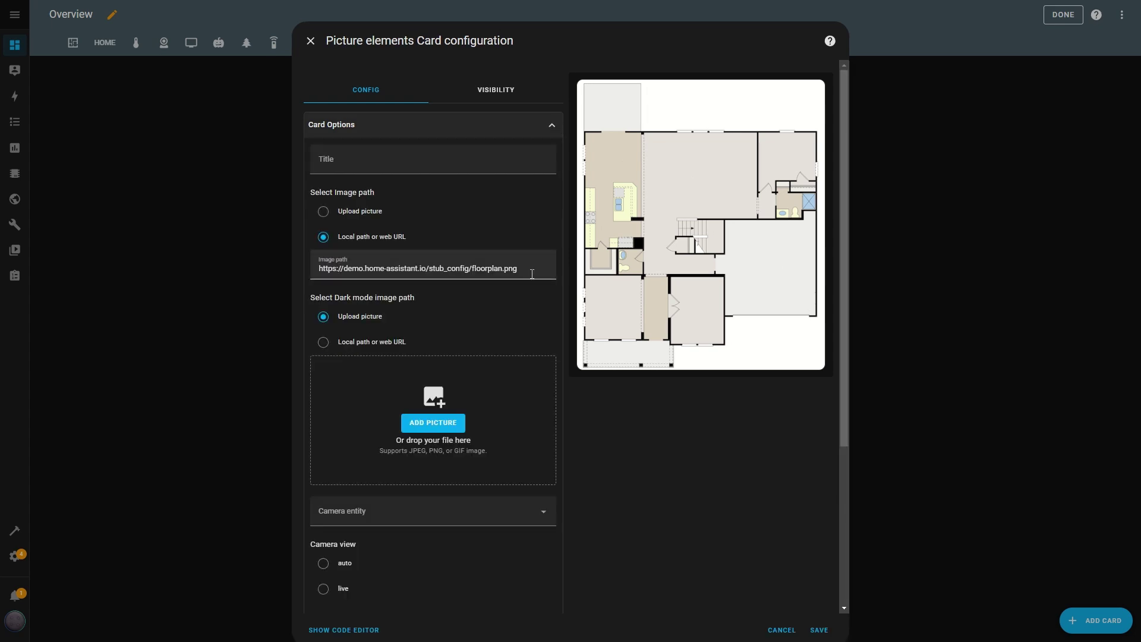
{"action": "left_click_drag", "start_coordinate": [532, 274], "coordinate": [320, 269]}
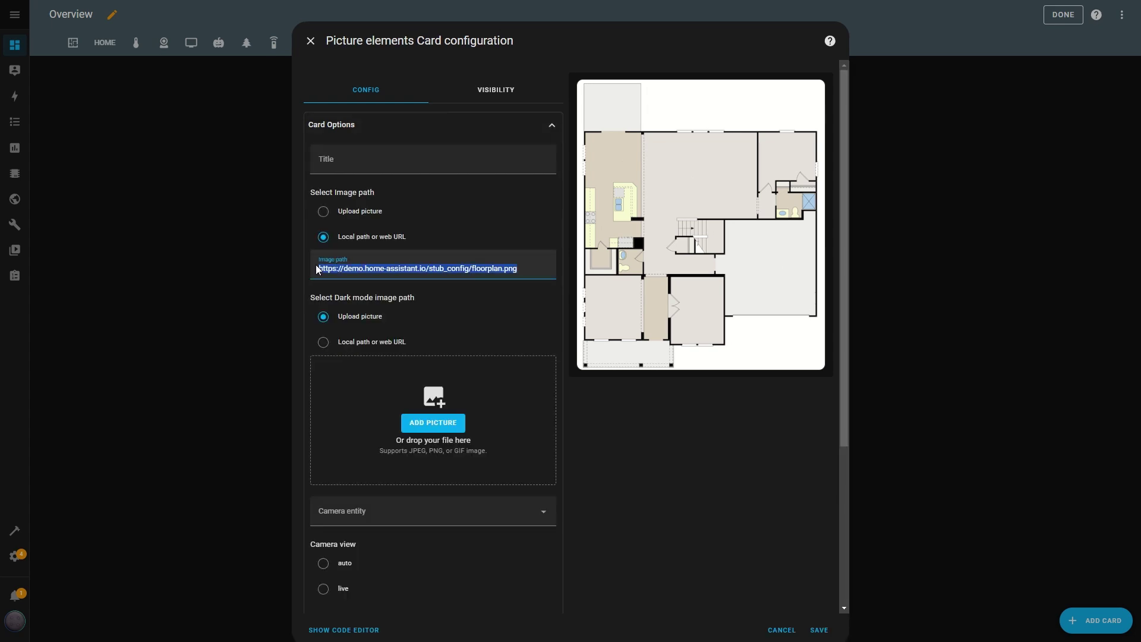
{"action": "key", "text": "BackSpace"}
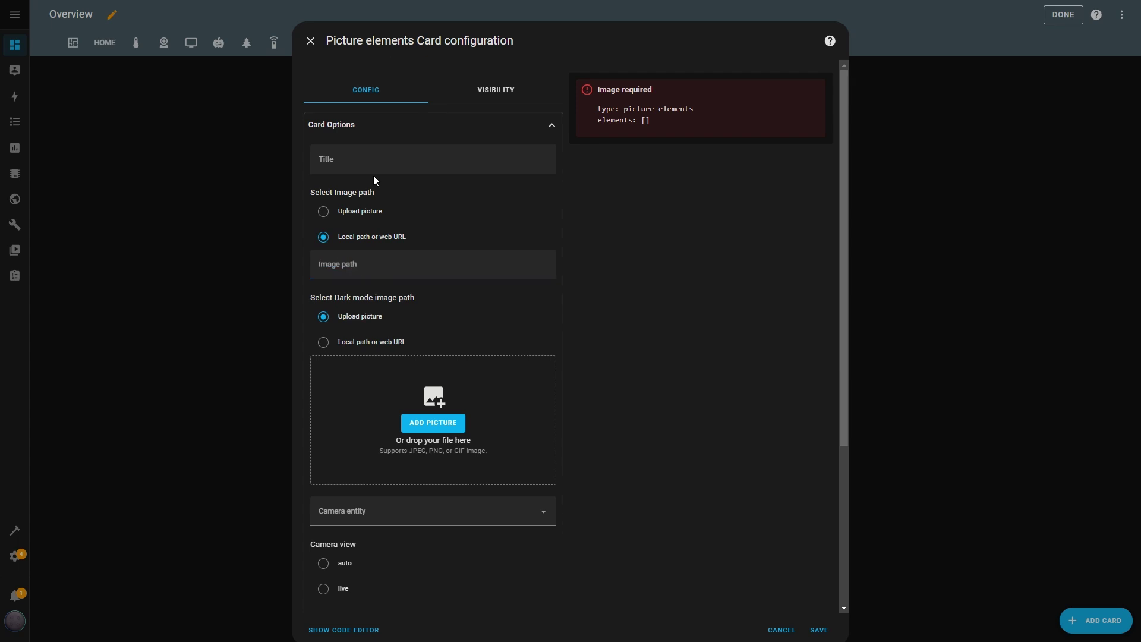
{"action": "left_click", "coordinate": [359, 269]}
{"action": "type", "text": "/local/AlarmClockBase.png"}
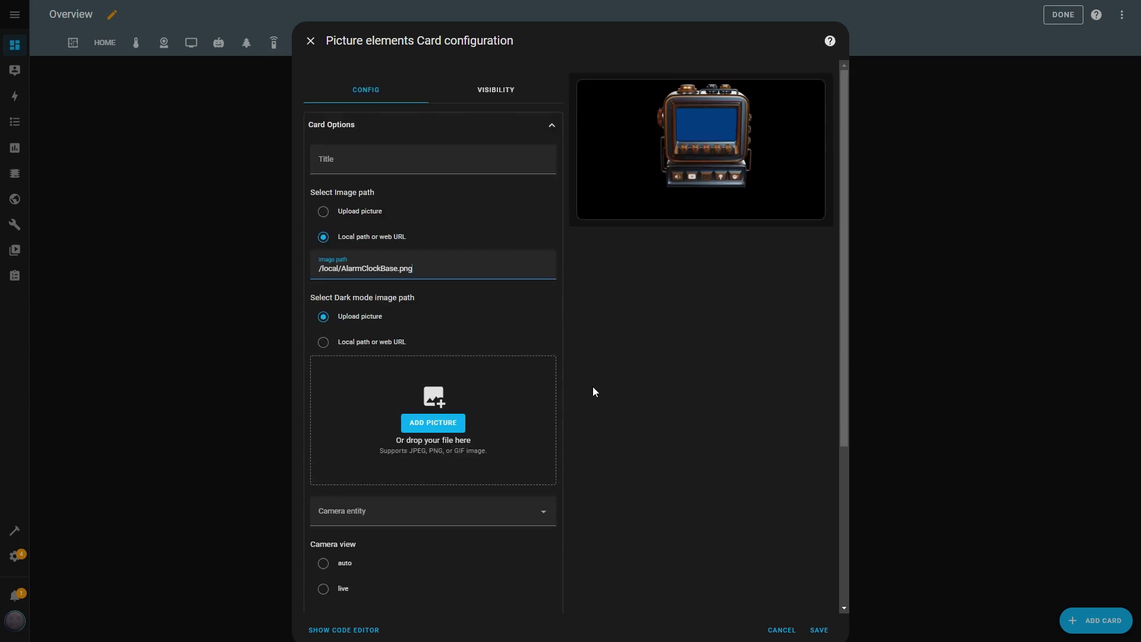
{"action": "scroll", "coordinate": [593, 391], "scroll_direction": "down", "scroll_amount": 4}
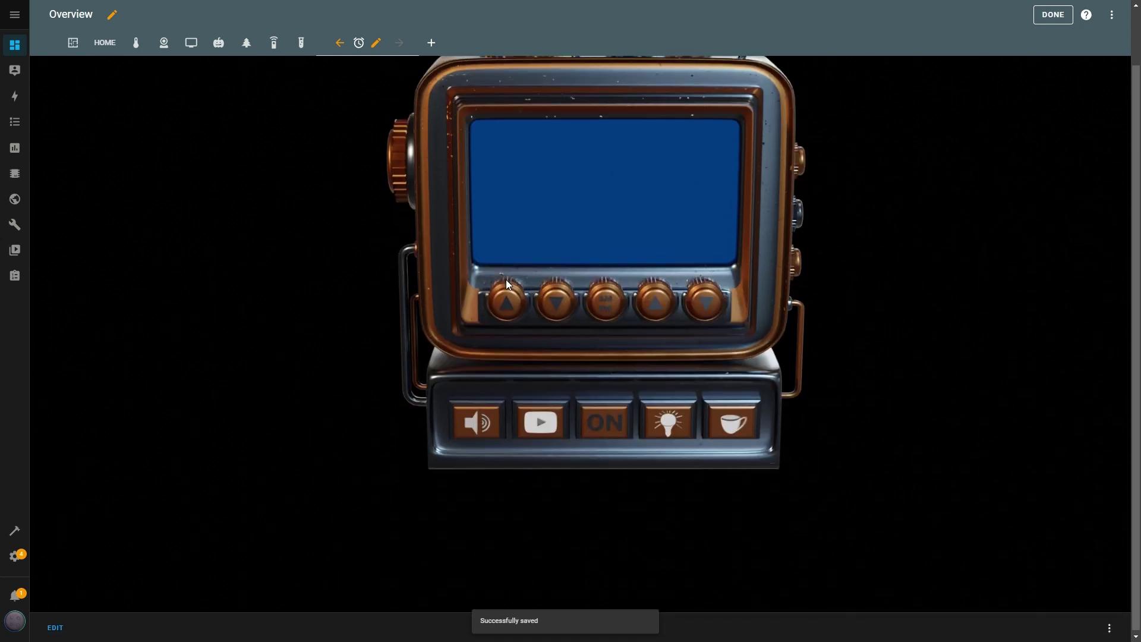
{"action": "scroll", "coordinate": [187, 408], "scroll_direction": "down", "scroll_amount": 1}
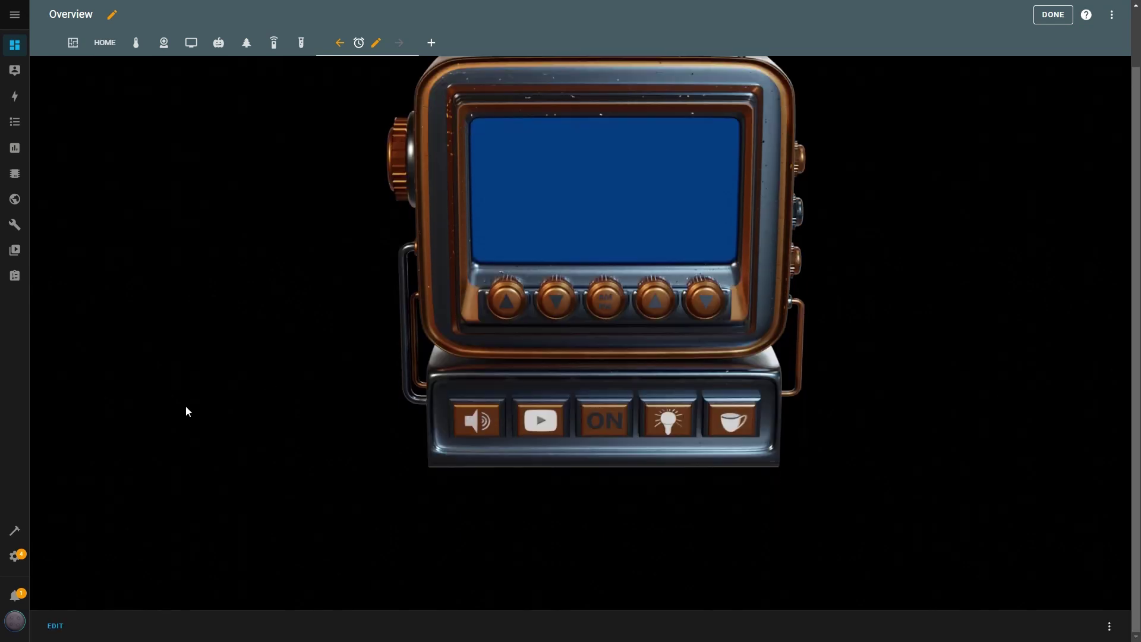
Step: Reopen the clock card's configuration and add a new Image element
{"action": "left_click", "coordinate": [55, 627]}
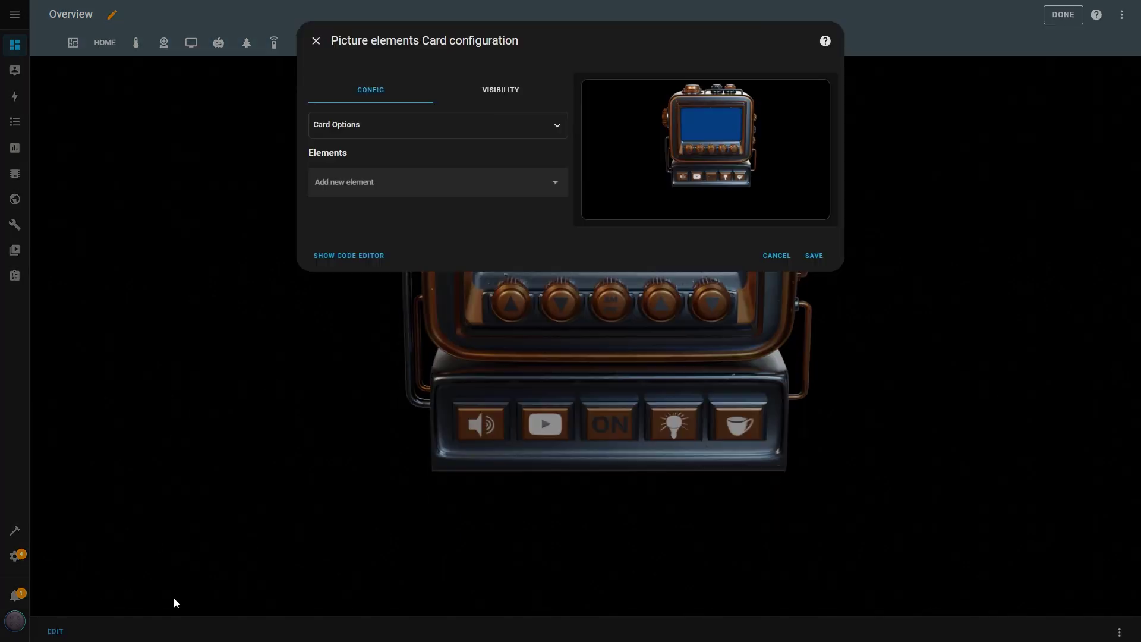
{"action": "left_click", "coordinate": [556, 189]}
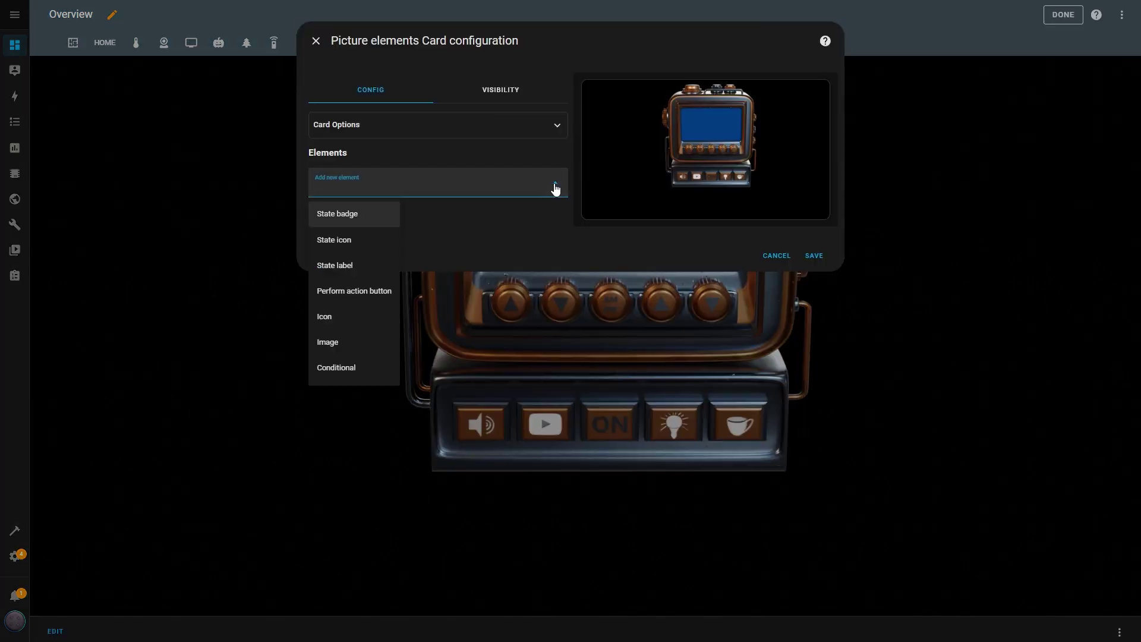
{"action": "left_click", "coordinate": [329, 343]}
Step: Link the image to the Increment Hour script, title it Increment Hour, tap toggles, hold does nothing
{"action": "left_click", "coordinate": [373, 158]}
{"action": "type", "text": "increm"}
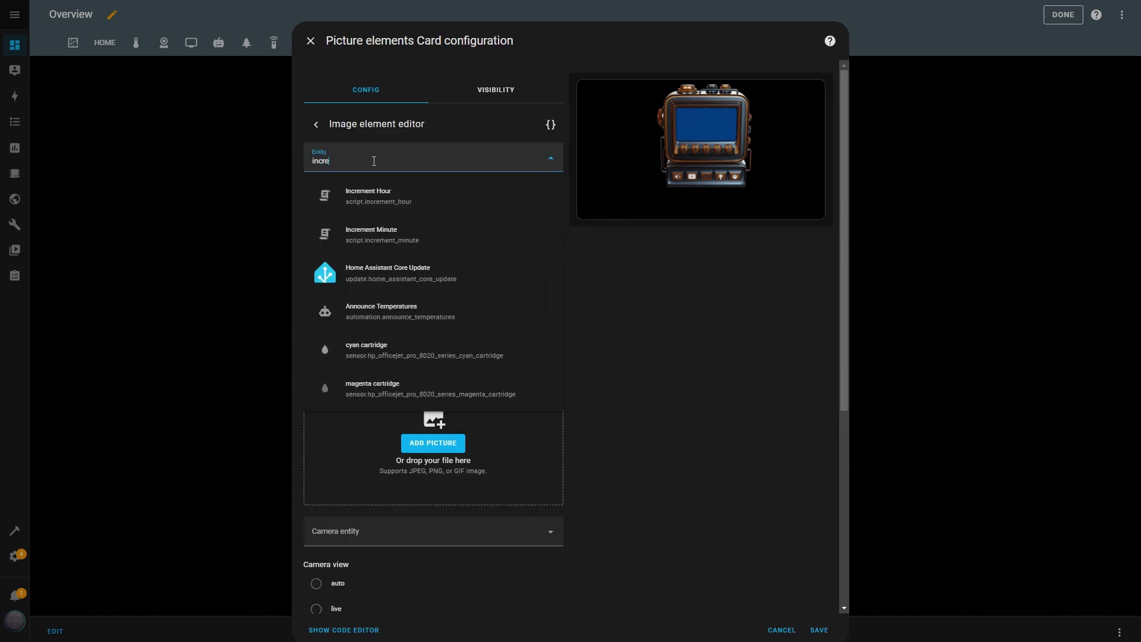
{"action": "left_click", "coordinate": [376, 192]}
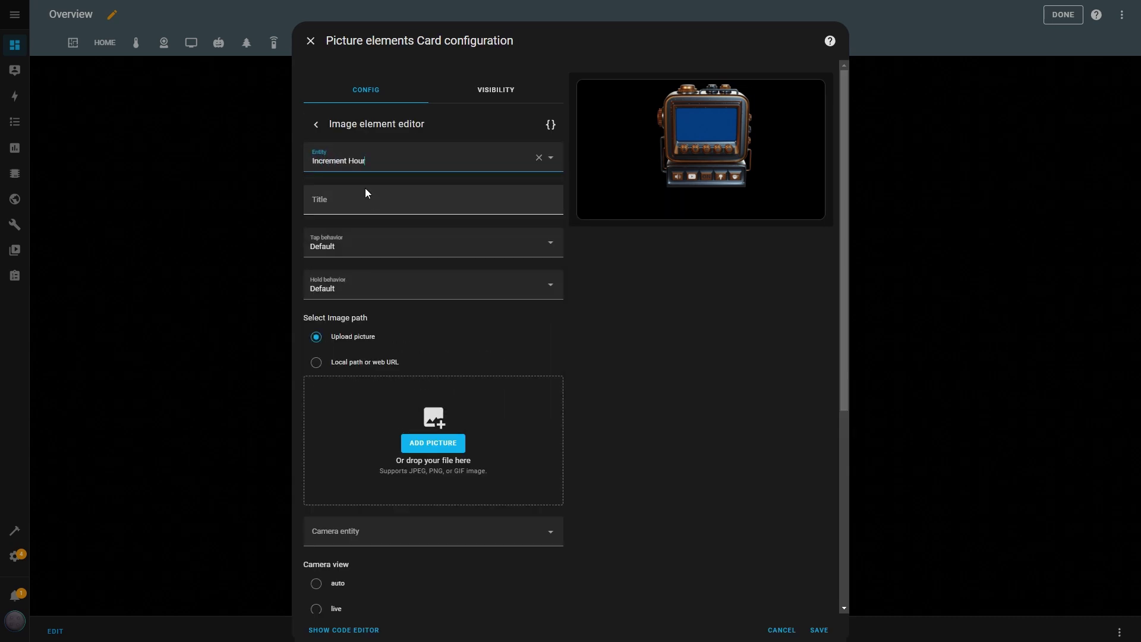
{"action": "left_click_drag", "start_coordinate": [366, 161], "coordinate": [302, 166]}
{"action": "key", "text": "ctrl+c"}
{"action": "left_click", "coordinate": [320, 205]}
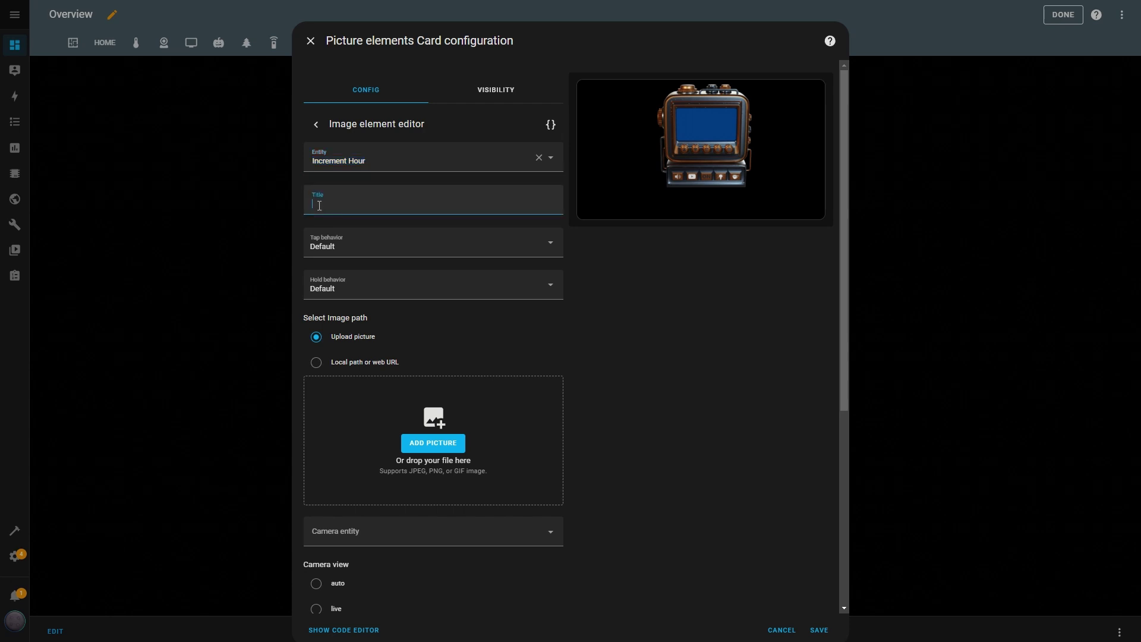
{"action": "key", "text": "ctrl+v"}
{"action": "left_click", "coordinate": [339, 244]}
{"action": "left_click", "coordinate": [330, 325]}
{"action": "left_click", "coordinate": [513, 298]}
{"action": "left_click", "coordinate": [331, 502]}
Step: Use local/alarm/hour_up.png as the off-state image, styled at left 43.4%, top 49.65%, width 4.4%
{"action": "scroll", "coordinate": [403, 412], "scroll_direction": "down", "scroll_amount": 5}
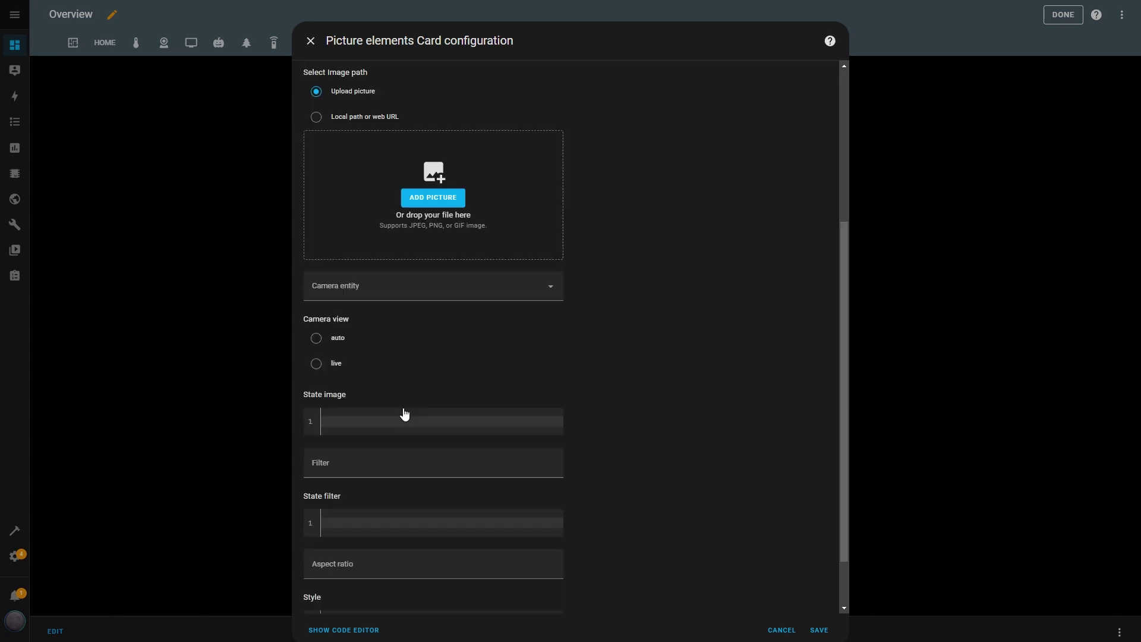
{"action": "type", "text": "\"off\": local/alarm/hour_up.png"}
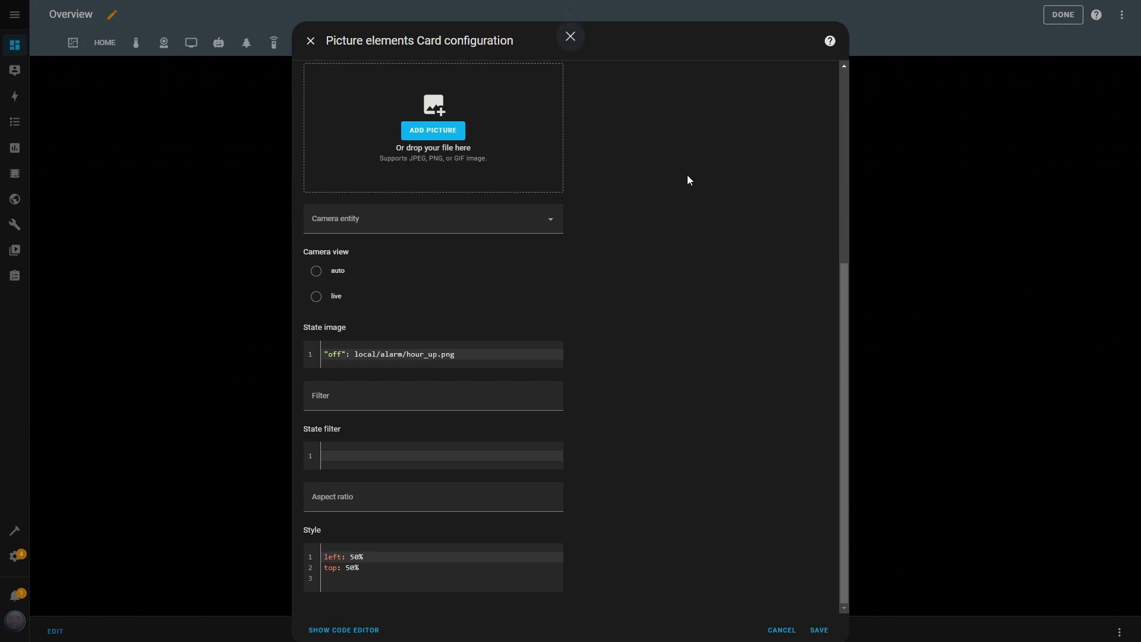
{"action": "scroll", "coordinate": [672, 250], "scroll_direction": "up", "scroll_amount": 5}
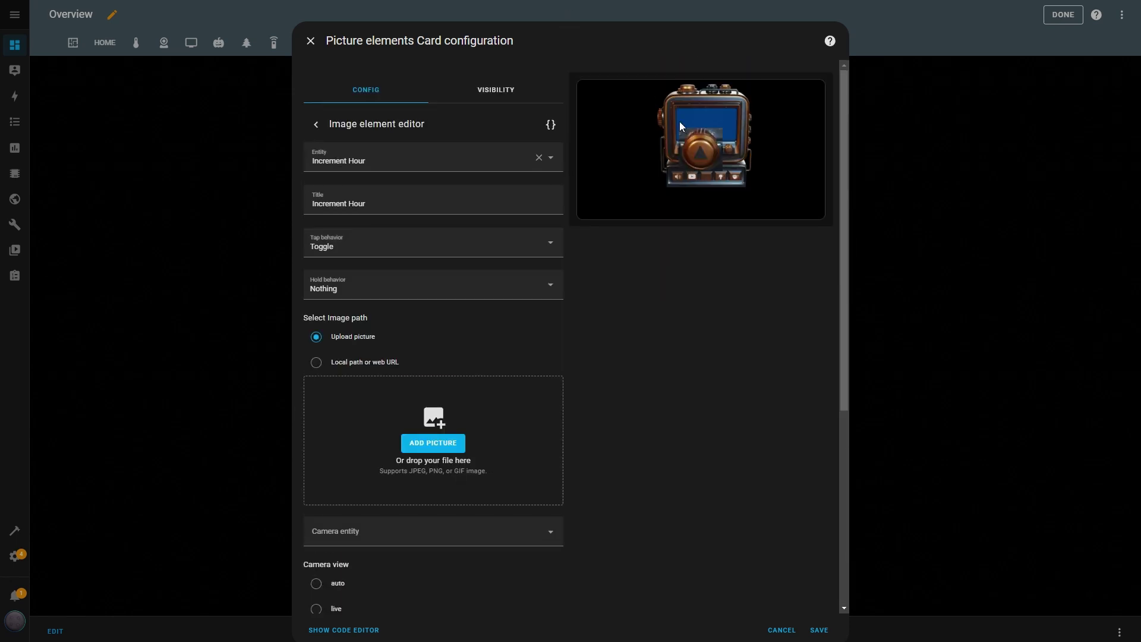
{"action": "scroll", "coordinate": [554, 327], "scroll_direction": "down", "scroll_amount": 5}
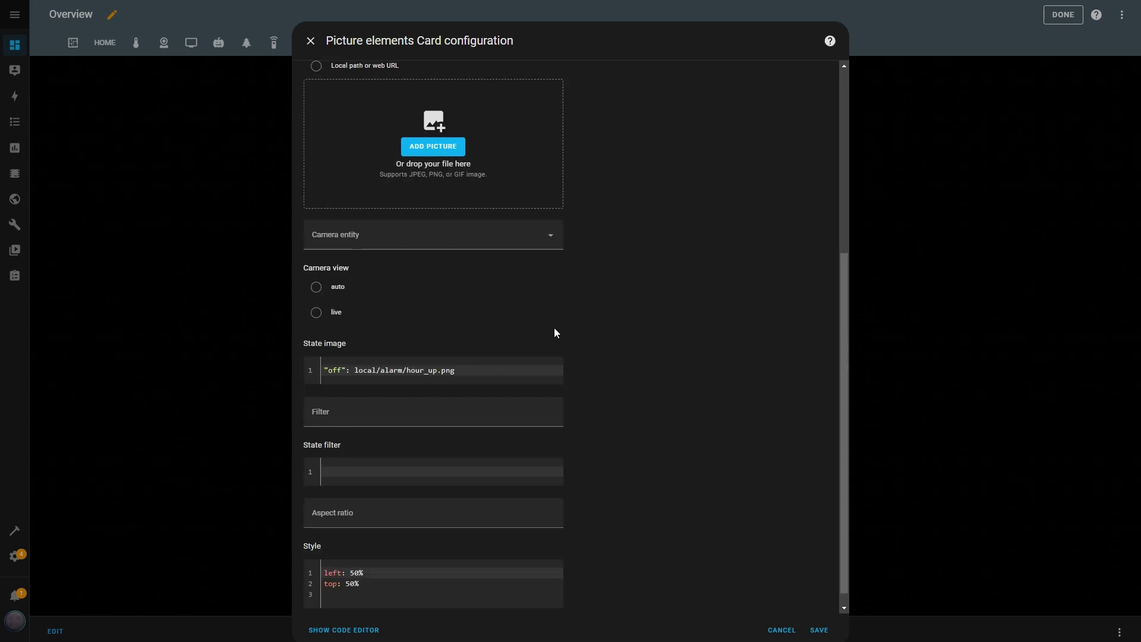
{"action": "key", "text": "ctrl+a"}
{"action": "type", "text": "left: 47.4% top: 47.1% width: 8.4%"}
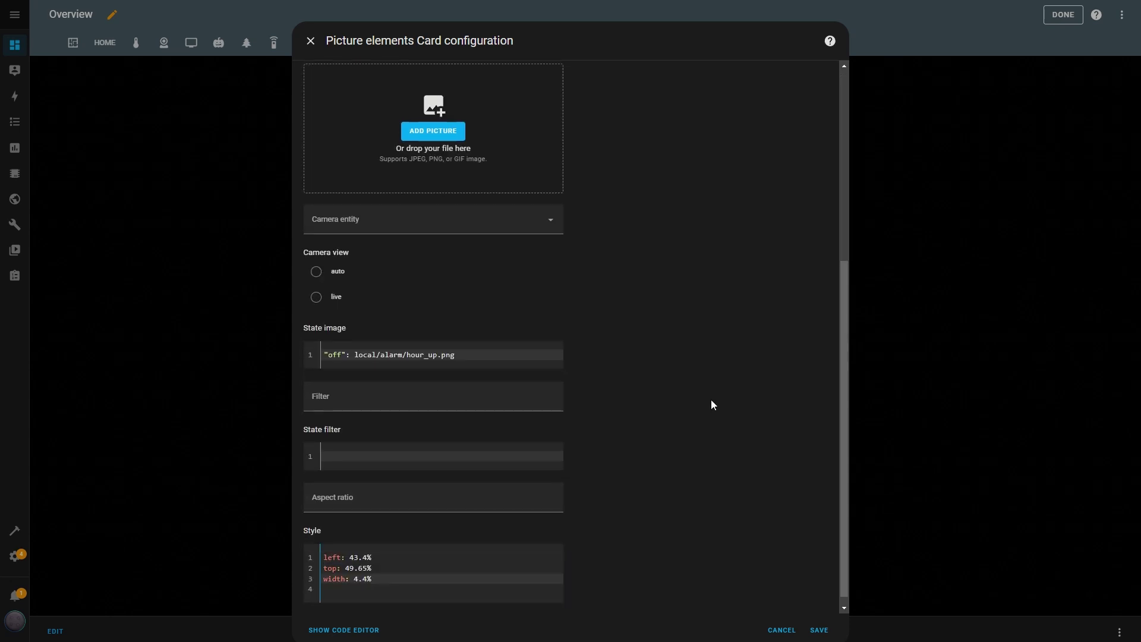
{"action": "scroll", "coordinate": [709, 404], "scroll_direction": "up", "scroll_amount": 5}
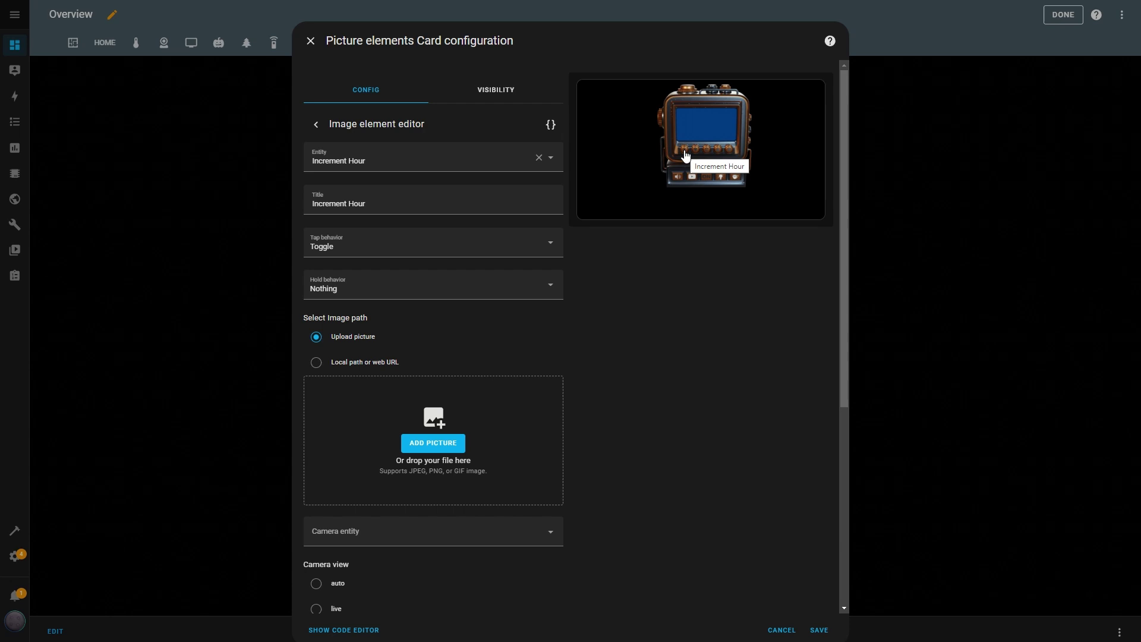
{"action": "scroll", "coordinate": [632, 305], "scroll_direction": "down", "scroll_amount": 5}
{"action": "scroll", "coordinate": [601, 330], "scroll_direction": "up", "scroll_amount": 5}
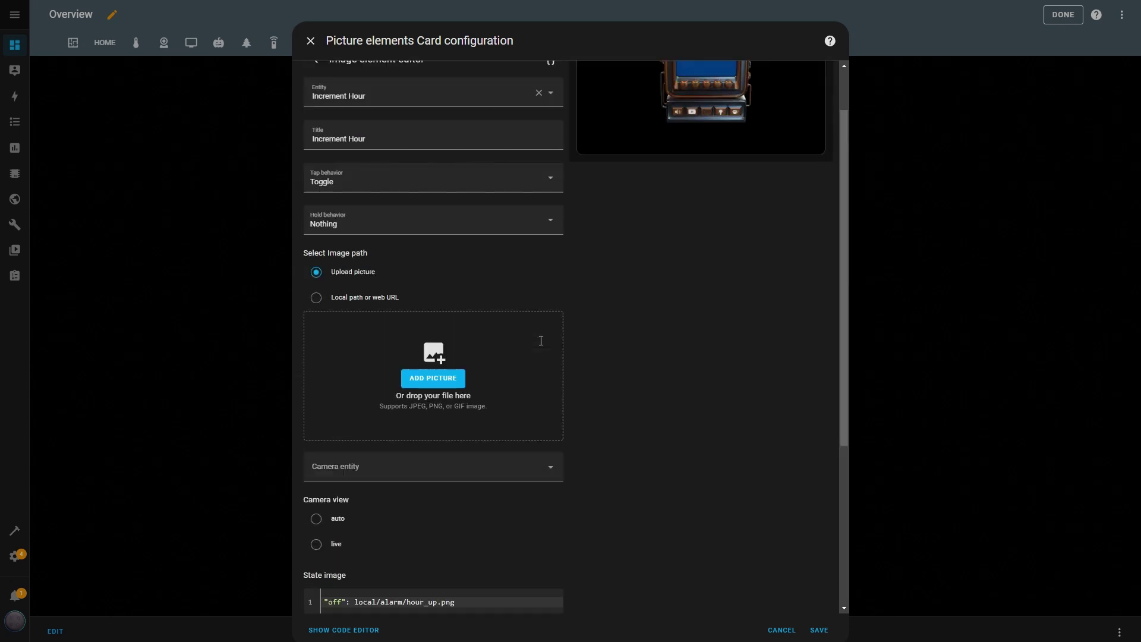
Step: Duplicate the Increment Hour image and link the copy to the Decrement Hour script
{"action": "left_click", "coordinate": [369, 196]}
{"action": "left_click", "coordinate": [316, 123]}
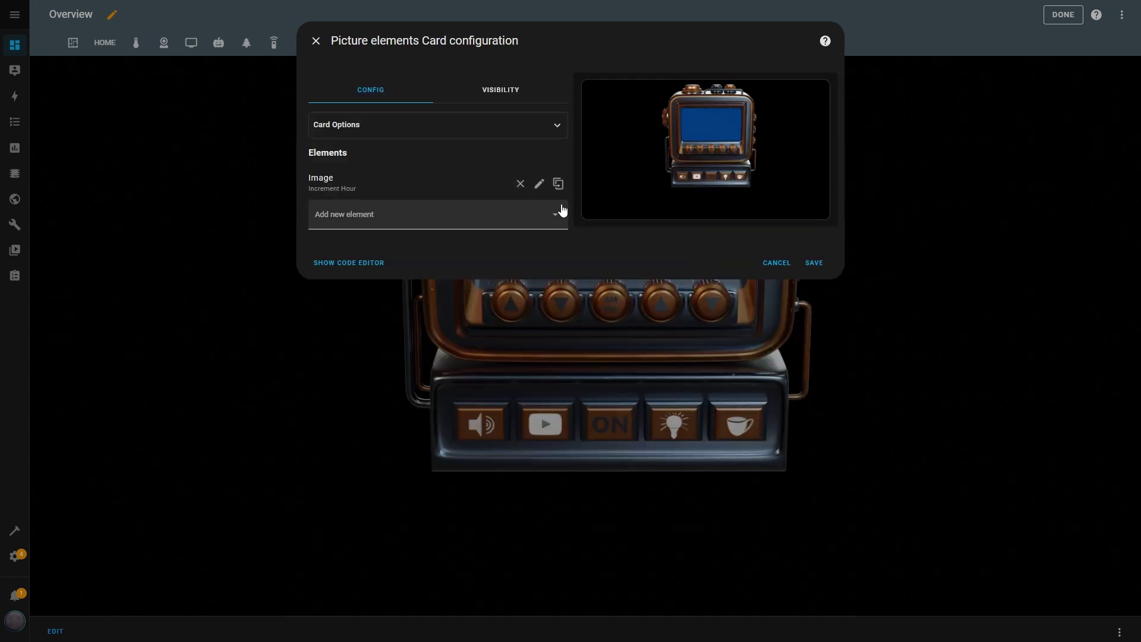
{"action": "left_click", "coordinate": [559, 184]}
{"action": "left_click", "coordinate": [451, 158]}
{"action": "key", "text": "BackSpace"}
{"action": "key", "text": "BackSpace"}
{"action": "key", "text": "BackSpace"}
{"action": "key", "text": "BackSpace"}
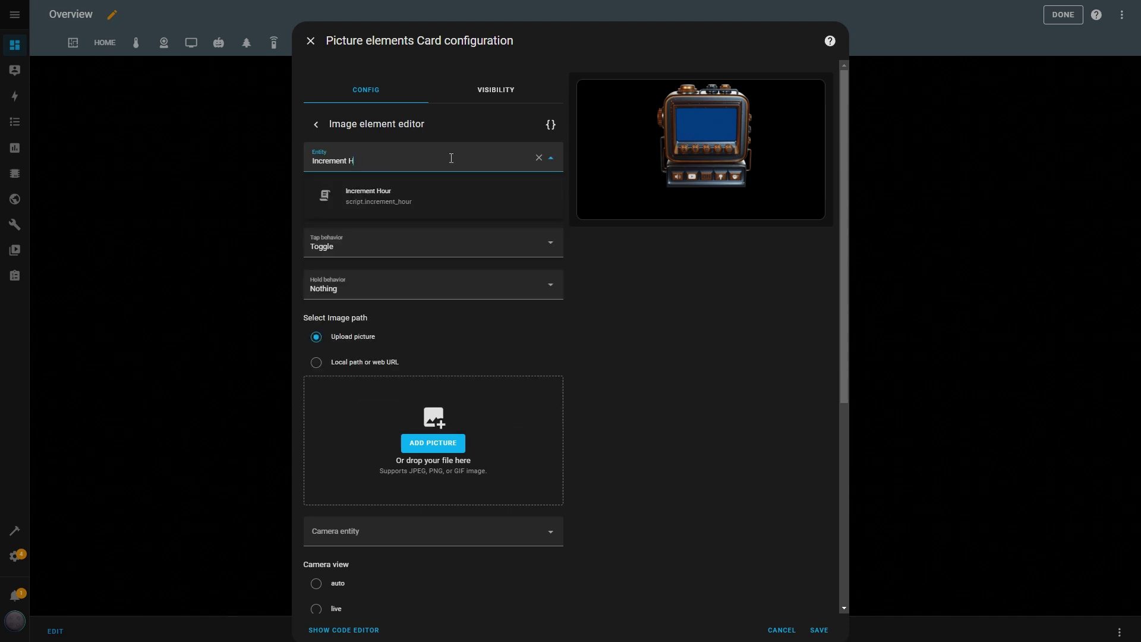
{"action": "key", "text": "BackSpace"}
{"action": "key", "text": "BackSpace"}
{"action": "key", "text": "BackSpace"}
{"action": "key", "text": "BackSpace"}
{"action": "key", "text": "BackSpace"}
{"action": "key", "text": "BackSpace"}
{"action": "key", "text": "BackSpace"}
{"action": "key", "text": "BackSpace"}
{"action": "key", "text": "BackSpace"}
{"action": "type", "text": "decr"}
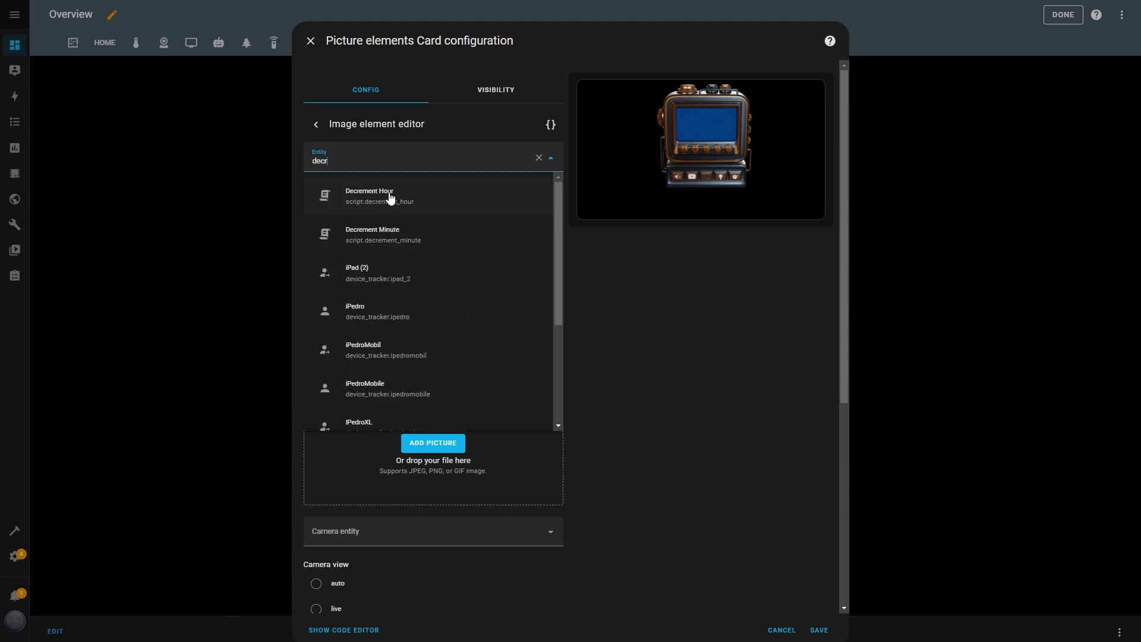
{"action": "left_click", "coordinate": [387, 195]}
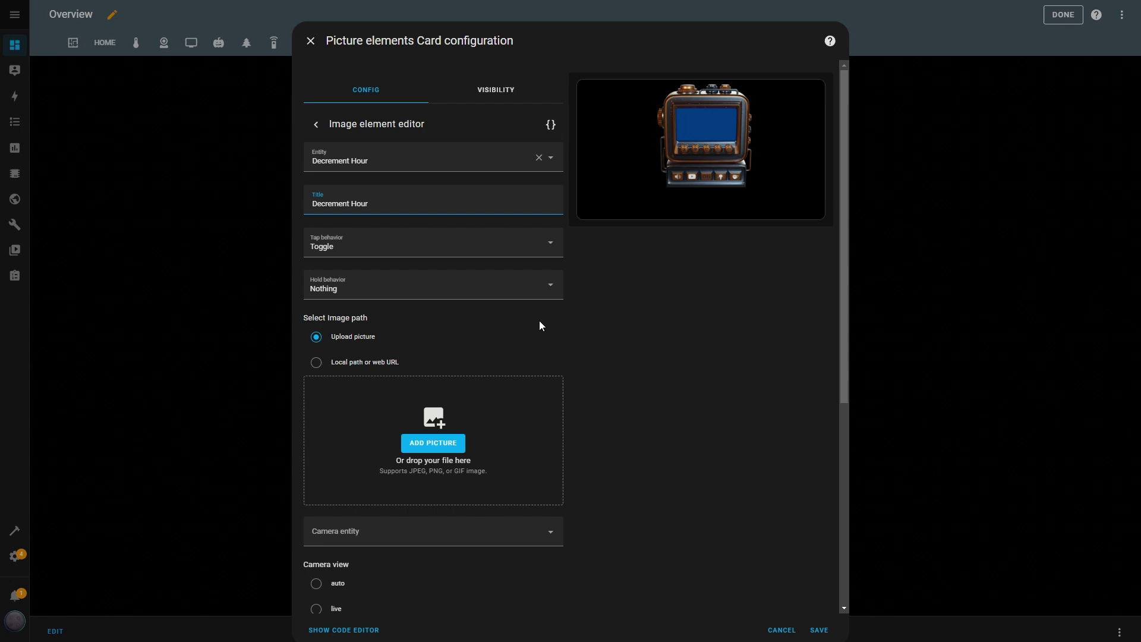
Step: Change the copy's image from hour_up.png to hour_down.png and return to the element list
{"action": "scroll", "coordinate": [540, 324], "scroll_direction": "down", "scroll_amount": 5}
{"action": "left_click", "coordinate": [436, 338]}
{"action": "key", "text": "BackSpace"}
{"action": "key", "text": "BackSpace"}
{"action": "type", "text": "down"}
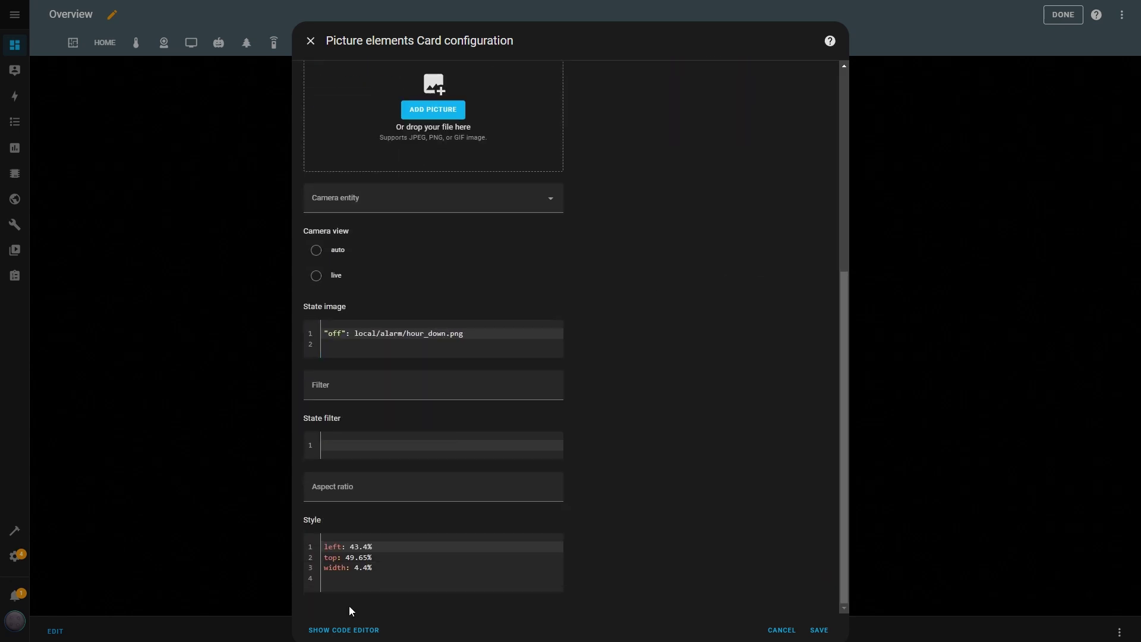
{"action": "scroll", "coordinate": [697, 154], "scroll_direction": "up", "scroll_amount": 5}
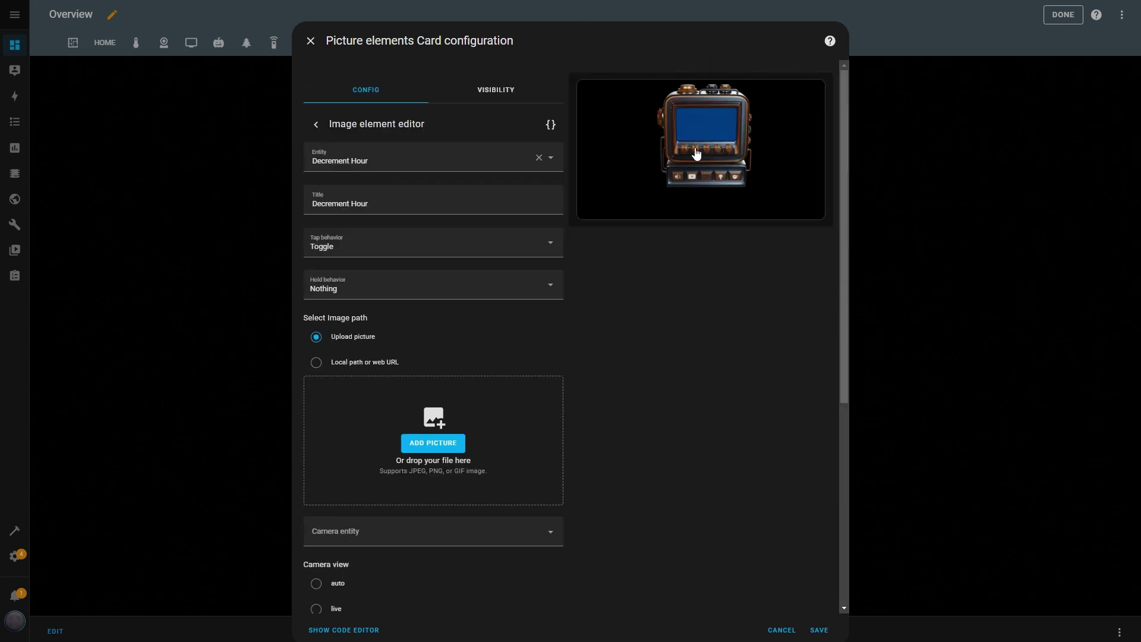
{"action": "left_click", "coordinate": [316, 124]}
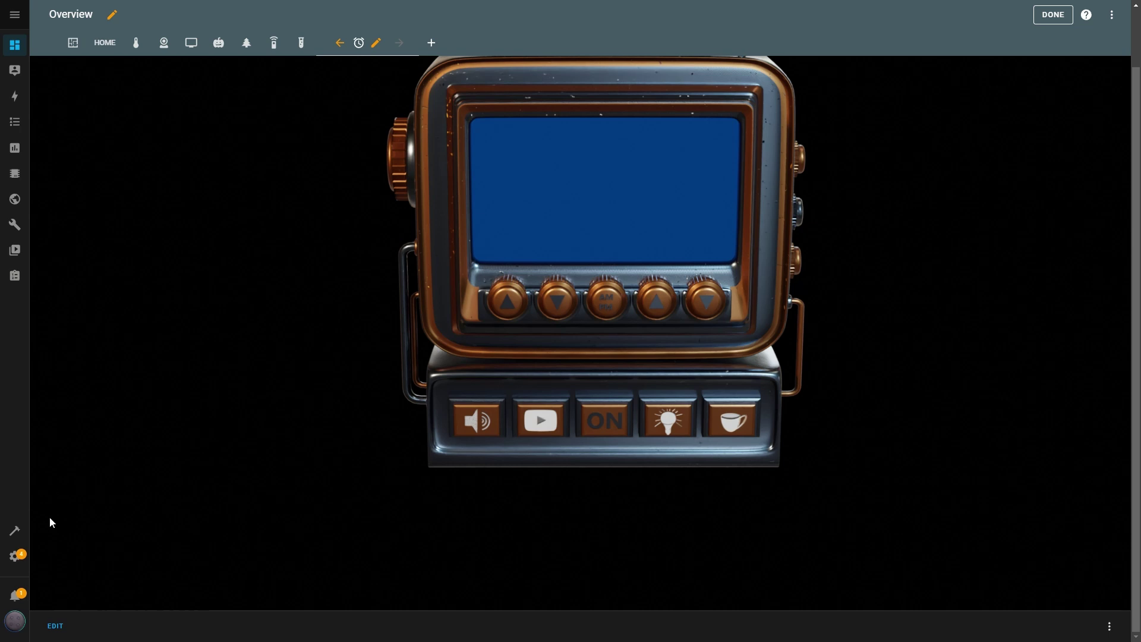
Step: Add a State label element showing the Current Time entity to the clock card
{"action": "left_click", "coordinate": [55, 626]}
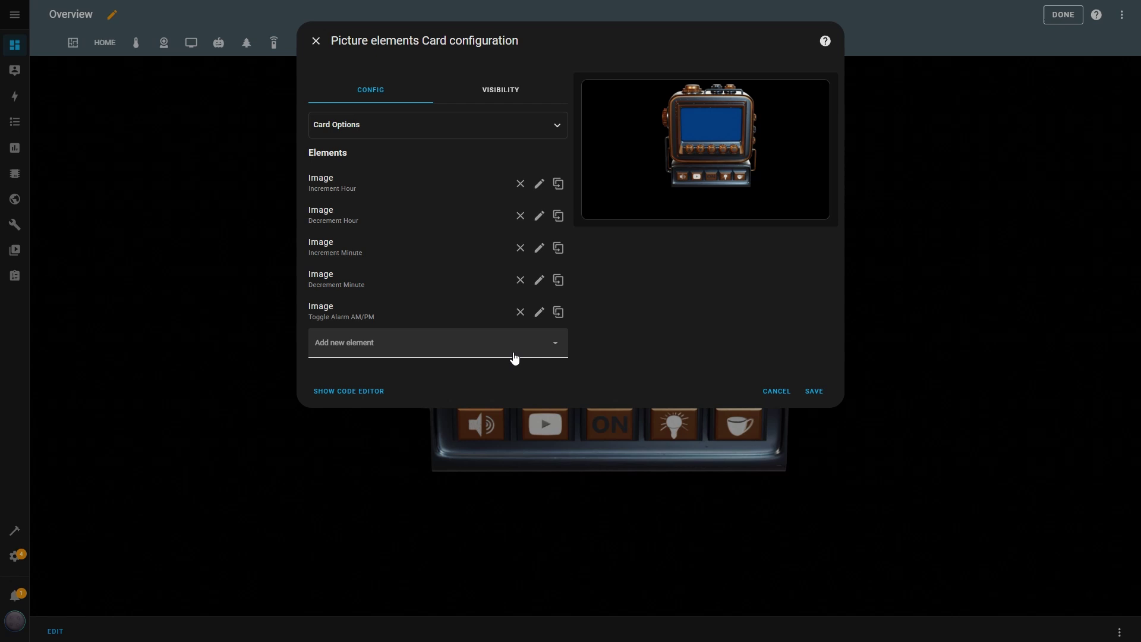
{"action": "left_click", "coordinate": [562, 349]}
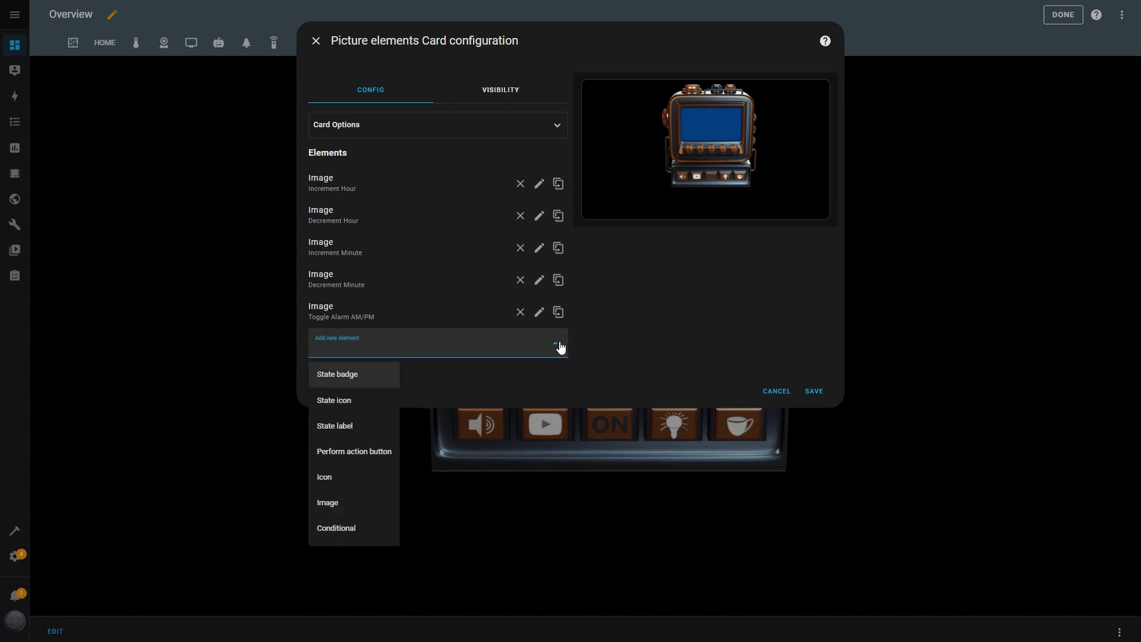
{"action": "left_click", "coordinate": [344, 426]}
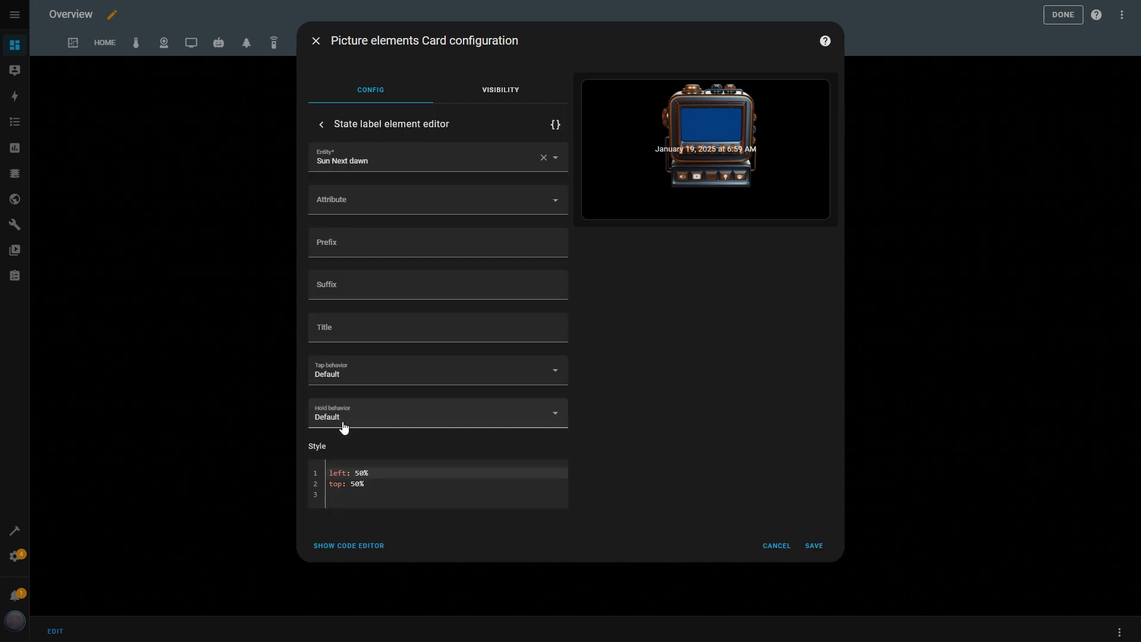
{"action": "left_click", "coordinate": [543, 158]}
{"action": "type", "text": "curre"}
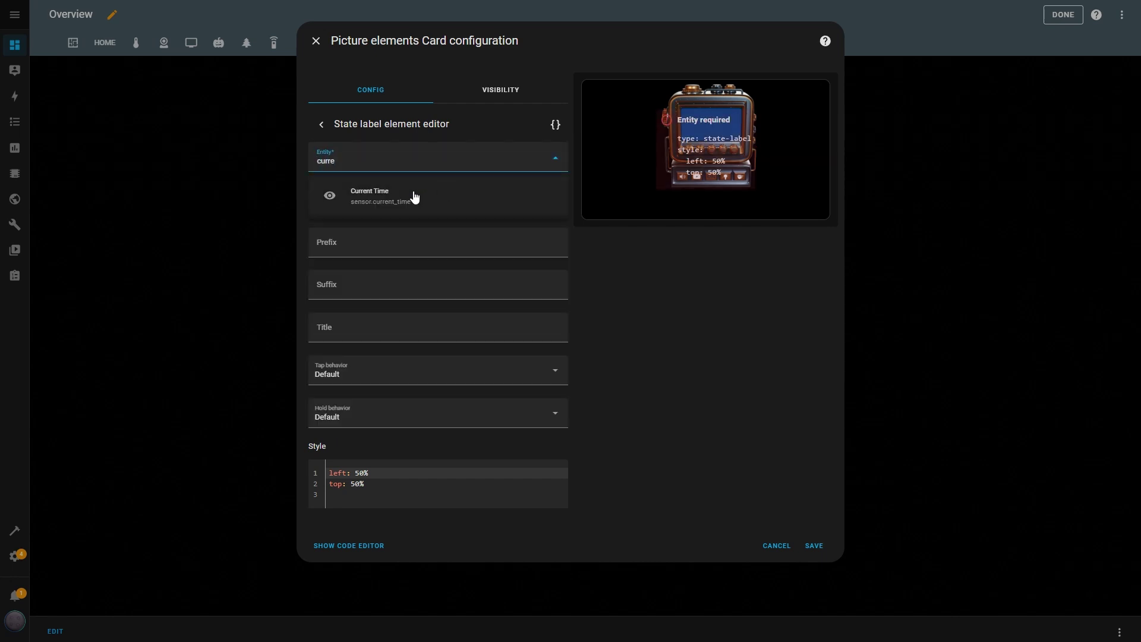
{"action": "left_click", "coordinate": [381, 194]}
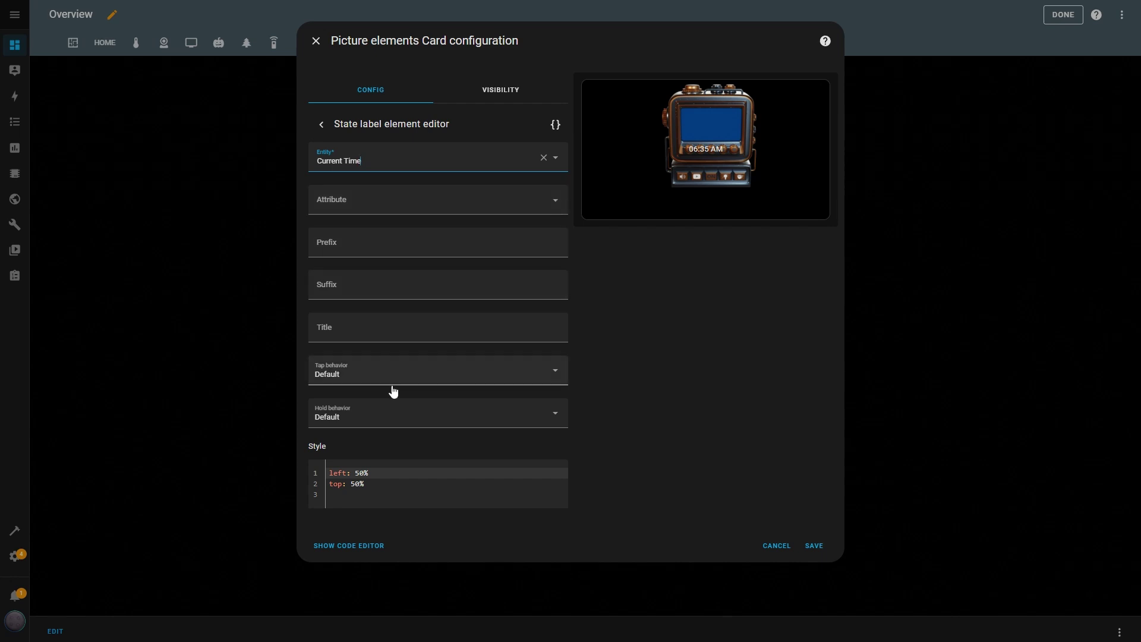
Step: Set the time label's tap and hold actions to Nothing
{"action": "left_click", "coordinate": [518, 377]}
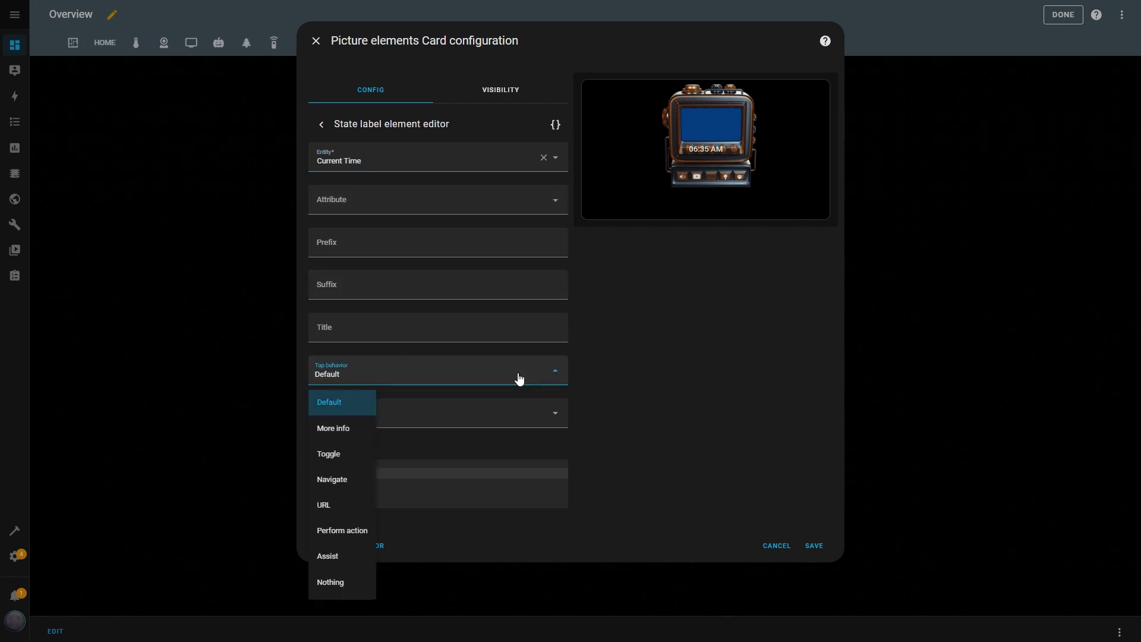
{"action": "left_click", "coordinate": [348, 580]}
{"action": "left_click", "coordinate": [499, 429]}
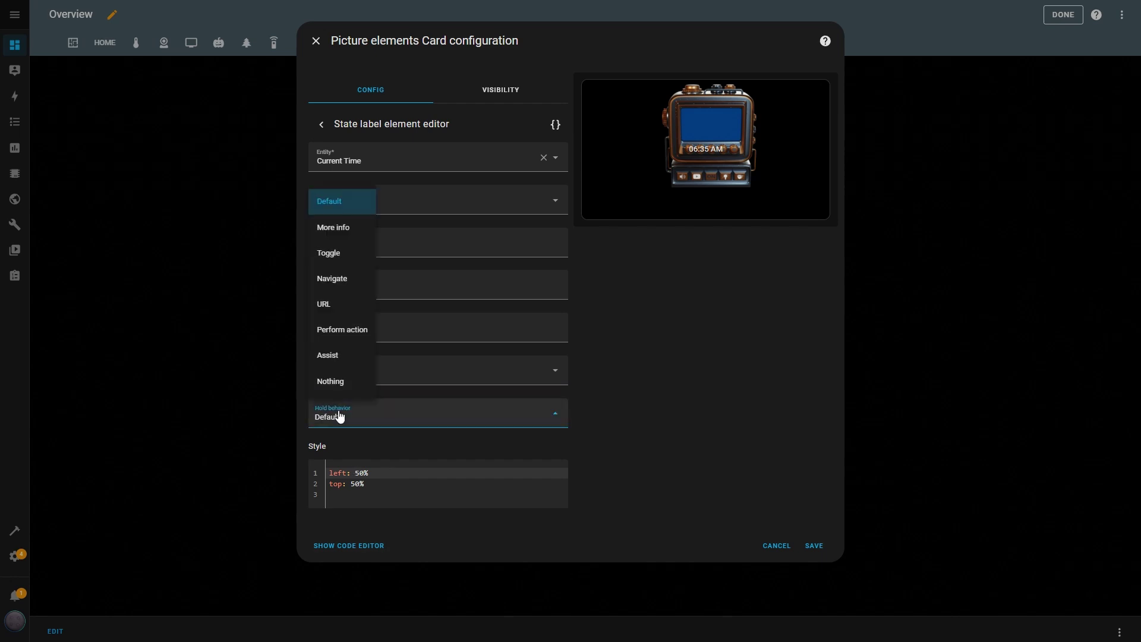
{"action": "left_click", "coordinate": [359, 381]}
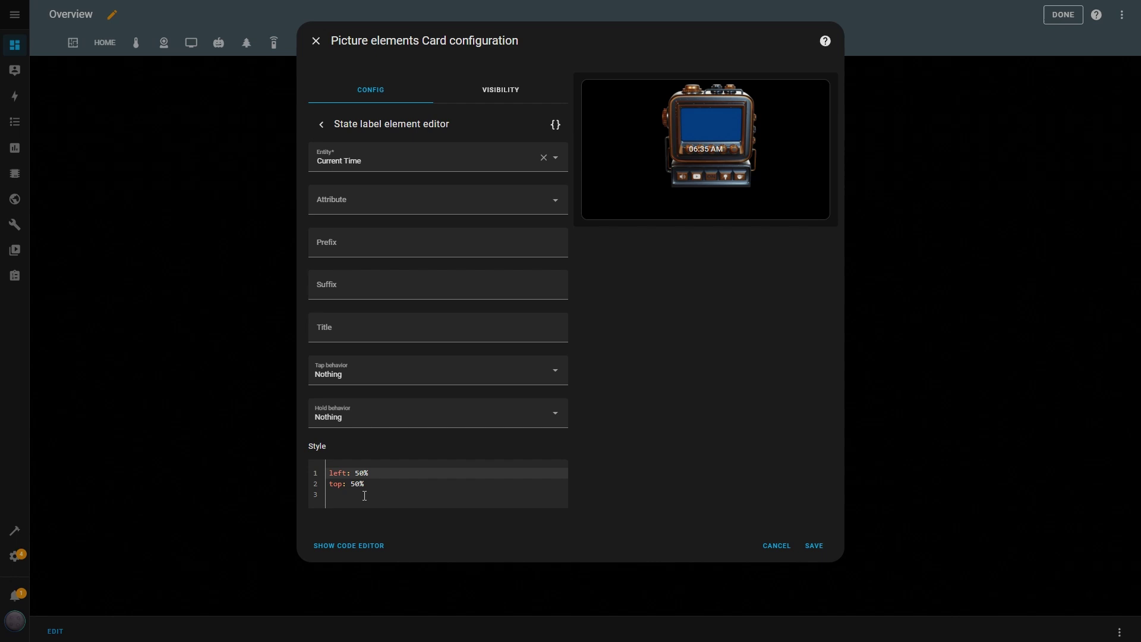
Step: Style the label as white 2vw Arial text at left 59%, top 23%, and save the card
{"action": "left_click_drag", "start_coordinate": [364, 496], "coordinate": [325, 474]}
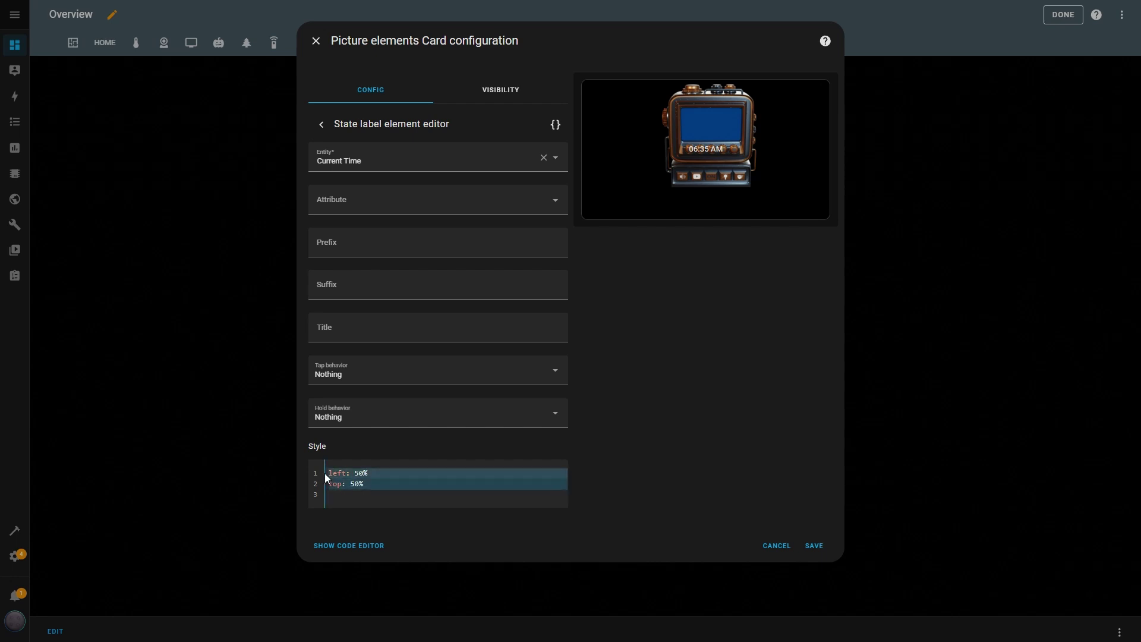
{"action": "type", "text": "left: 59% top: 23% font-size: 2vw color: white font-family: Arial"}
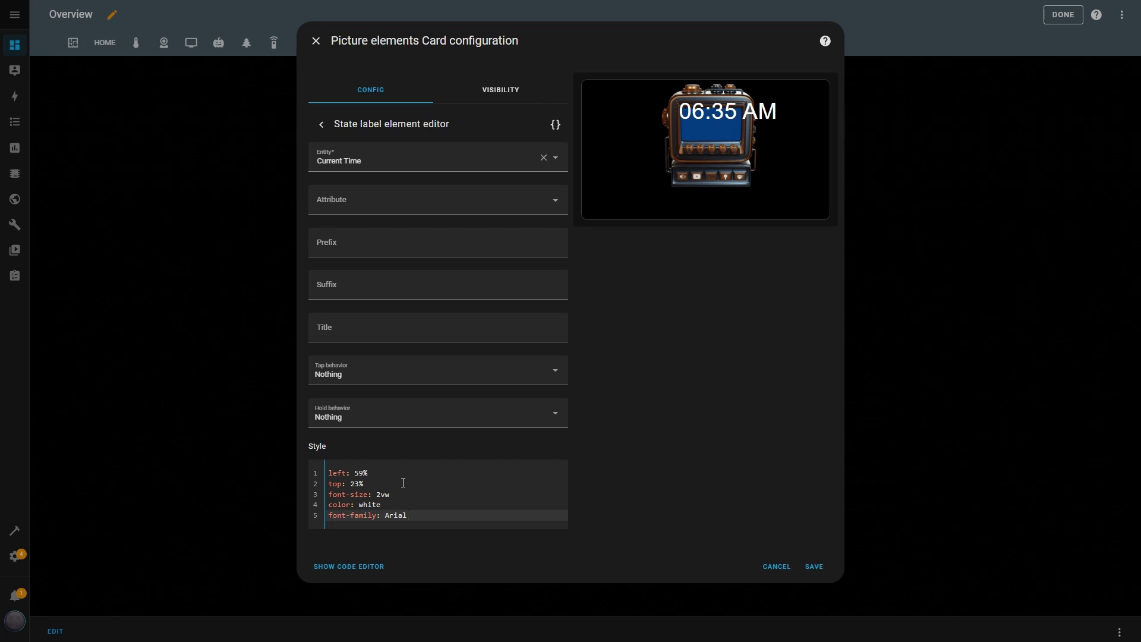
{"action": "left_click_drag", "start_coordinate": [390, 495], "coordinate": [380, 495]}
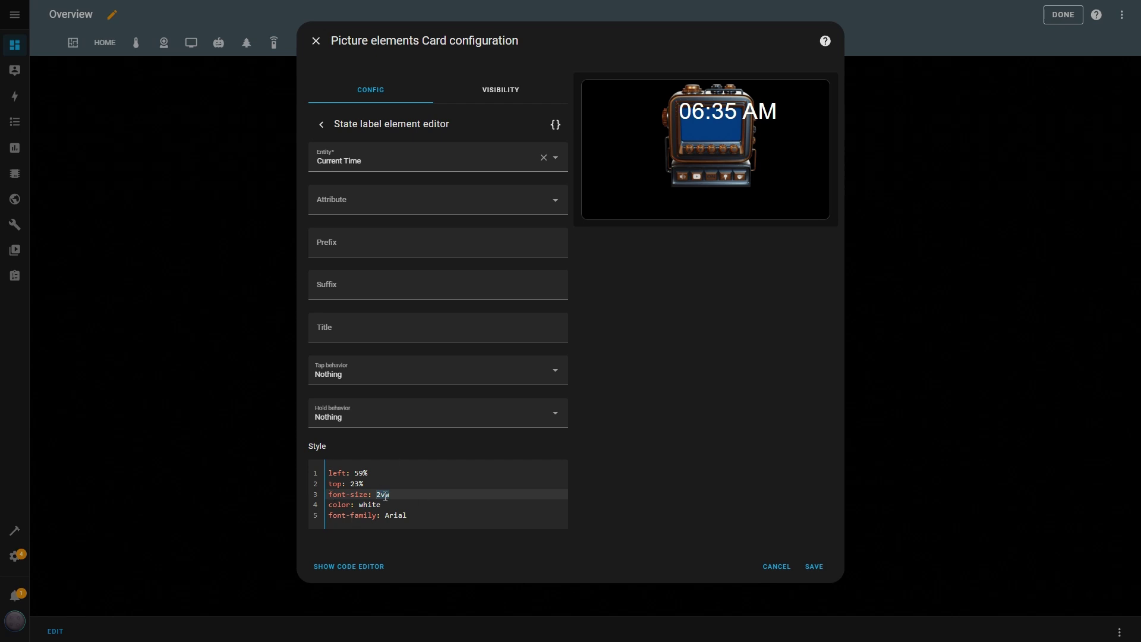
{"action": "left_click", "coordinate": [815, 568]}
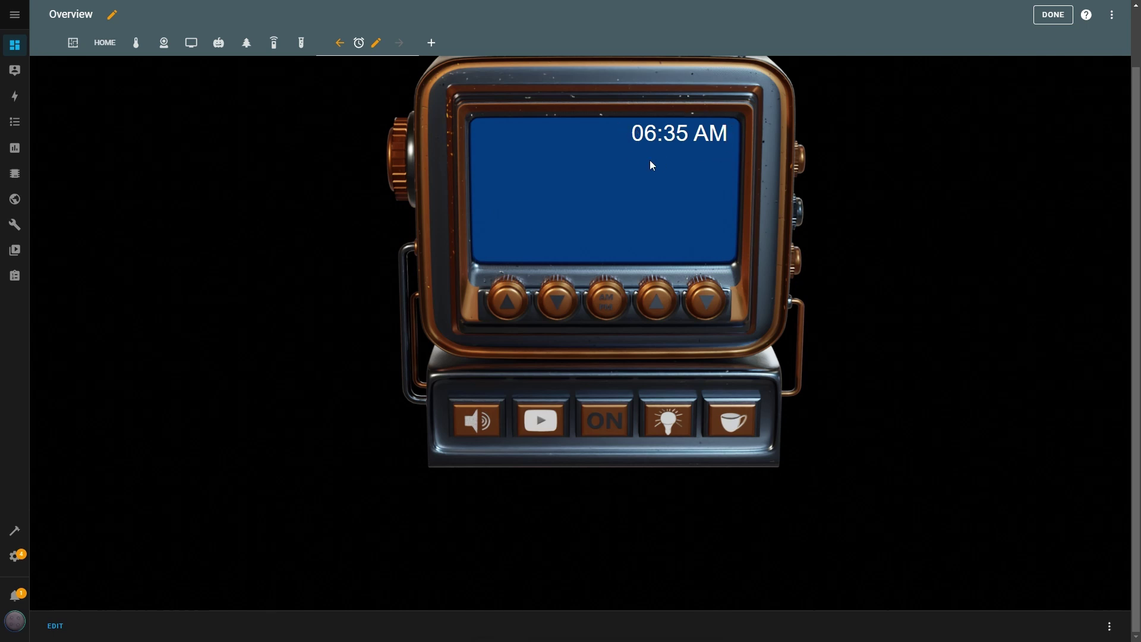
Step: Duplicate the time label and link the copy to the Formatted Time entity
{"action": "left_click", "coordinate": [55, 629]}
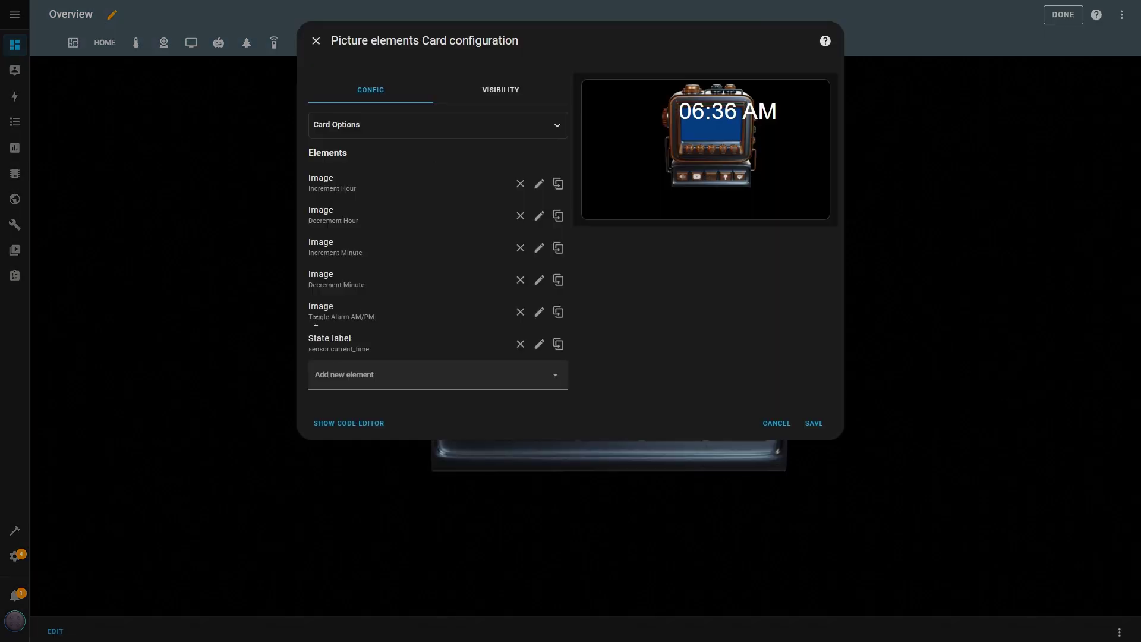
{"action": "left_click", "coordinate": [539, 344]}
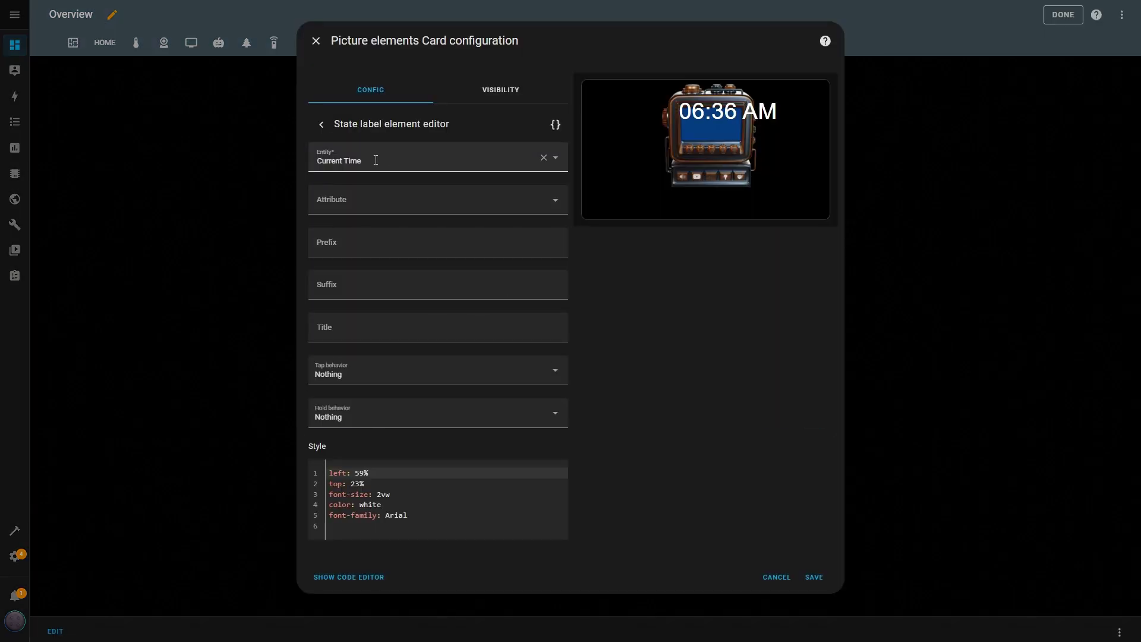
{"action": "left_click", "coordinate": [540, 159]}
{"action": "type", "text": "formm"}
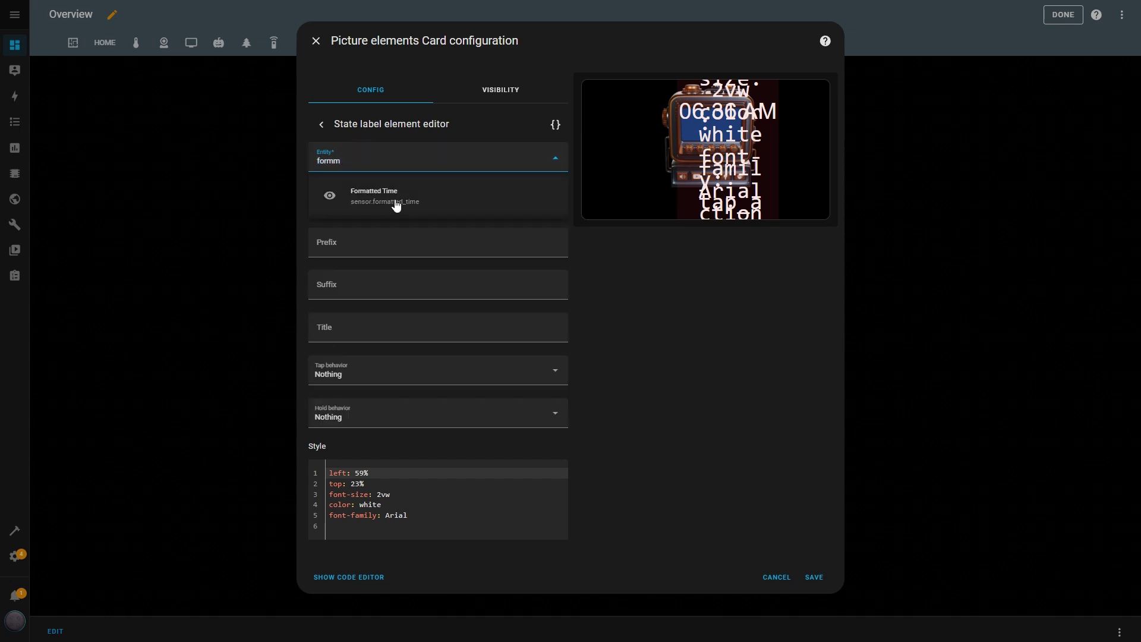
{"action": "left_click", "coordinate": [396, 205]}
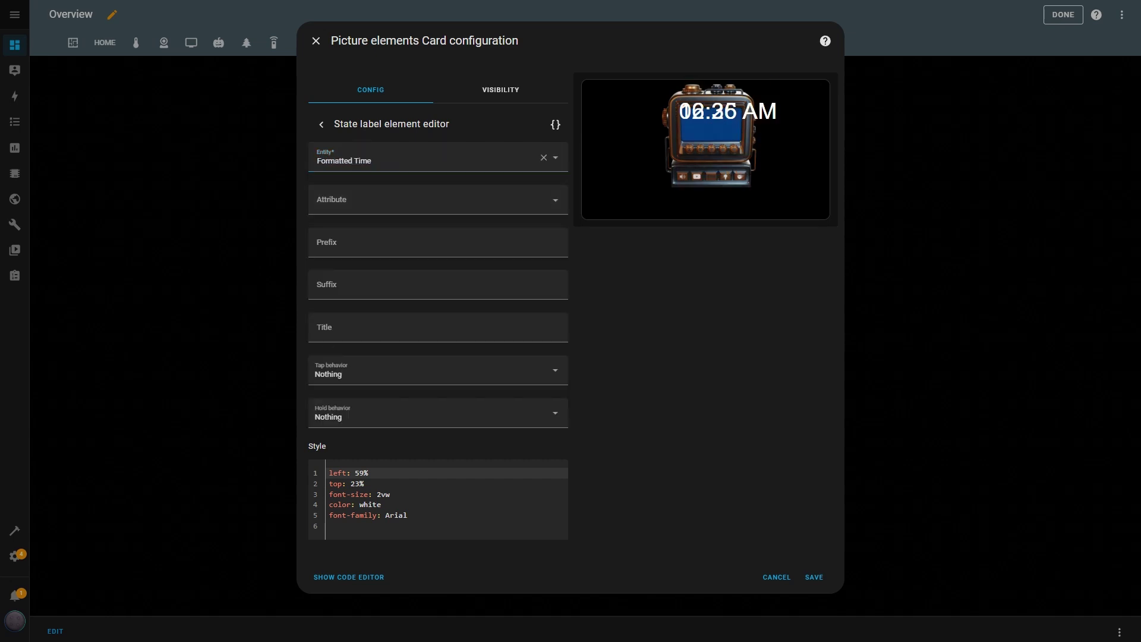
Step: Restyle it as bold white 5vw text at left 52.3%, top 32%, and save the card
{"action": "left_click_drag", "start_coordinate": [410, 515], "coordinate": [329, 472]}
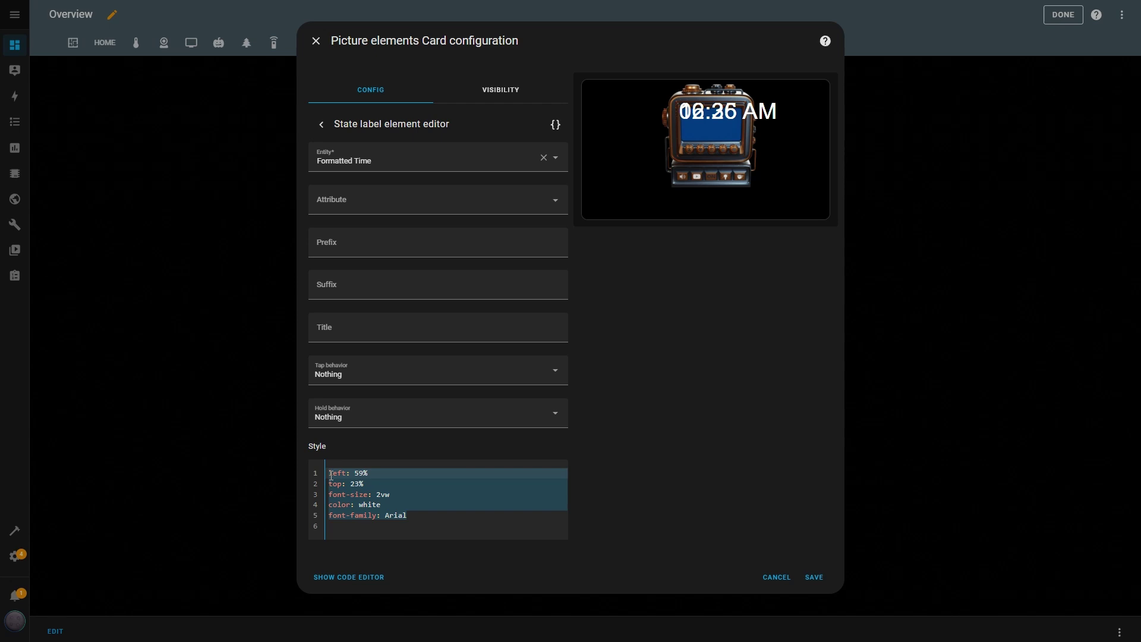
{"action": "type", "text": "left: 52.3% top: 32% font-size: 5vw color: white font-weight: bold"}
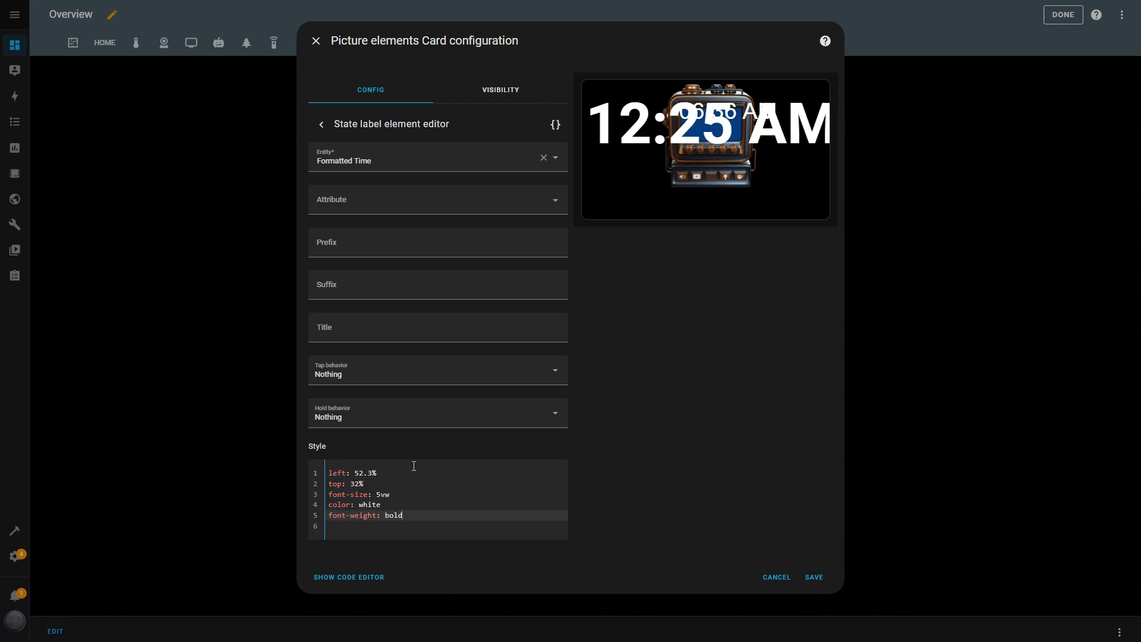
{"action": "left_click", "coordinate": [420, 493]}
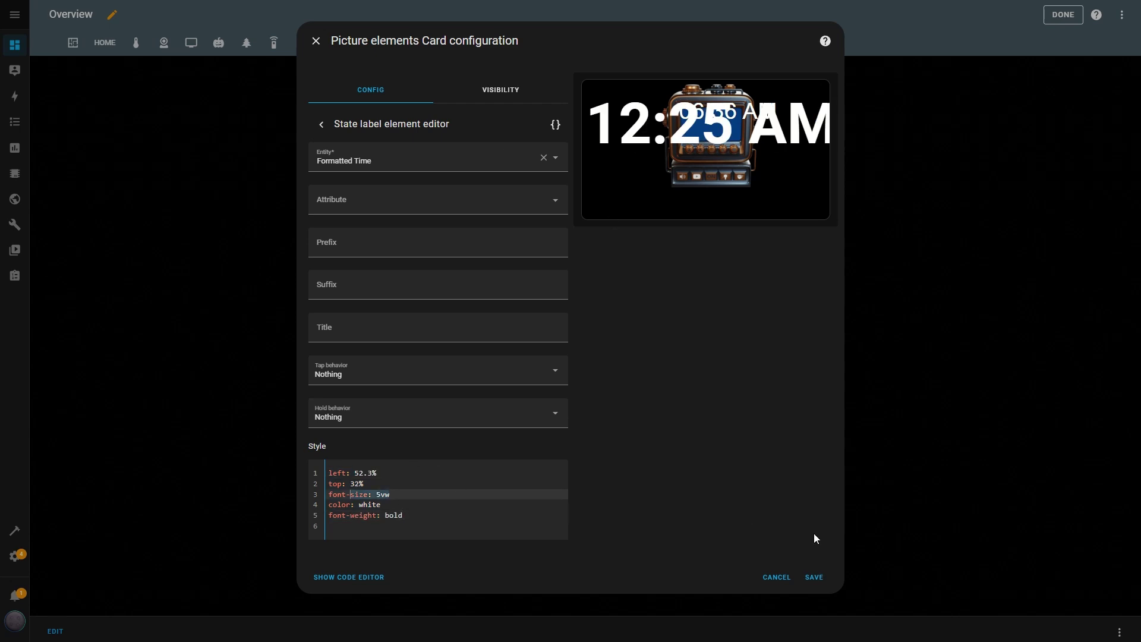
{"action": "left_click", "coordinate": [814, 577]}
{"action": "left_click", "coordinate": [56, 630]}
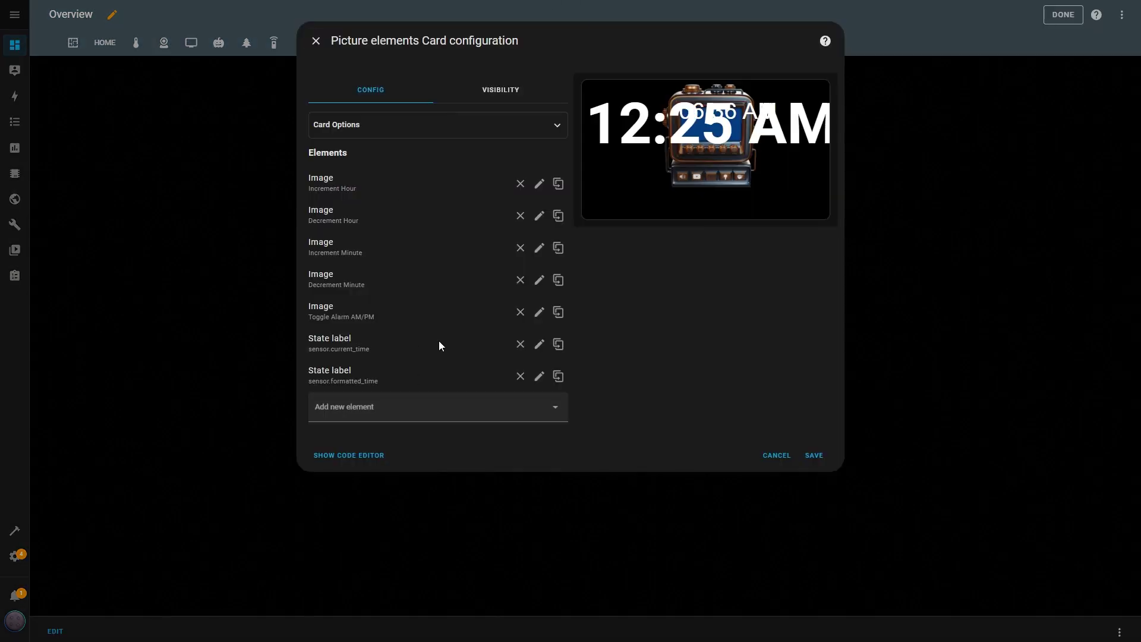
Step: Duplicate the Toggle Alarm AM/PM image and link the copy to Alarm Voice ON
{"action": "left_click", "coordinate": [559, 313]}
{"action": "left_click", "coordinate": [523, 160]}
{"action": "type", "text": "voice"}
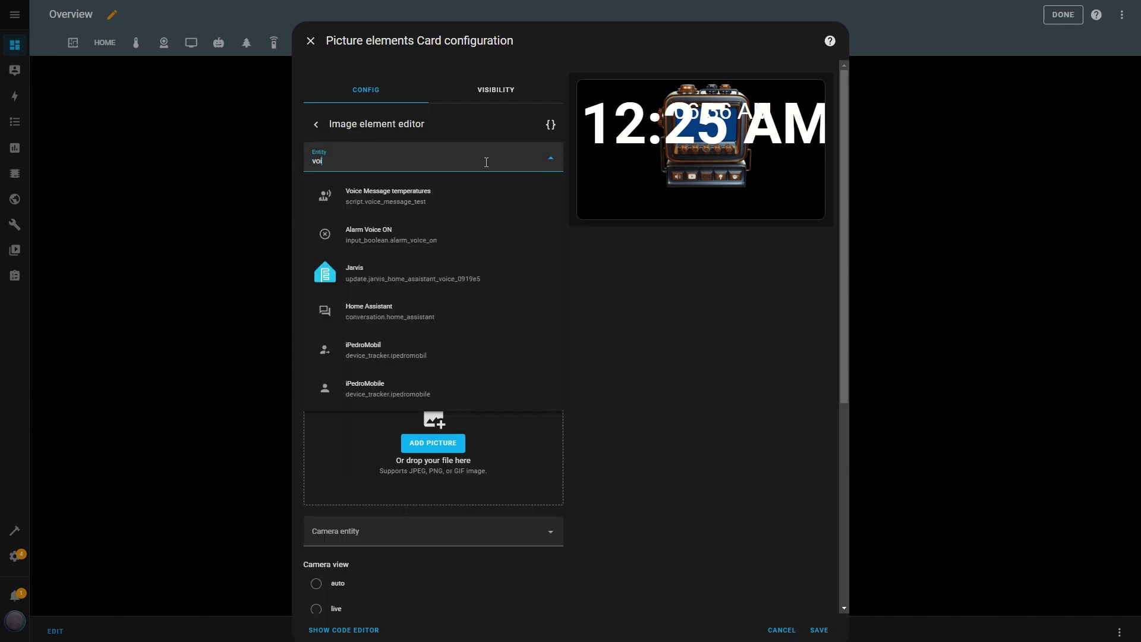
{"action": "left_click", "coordinate": [386, 237]}
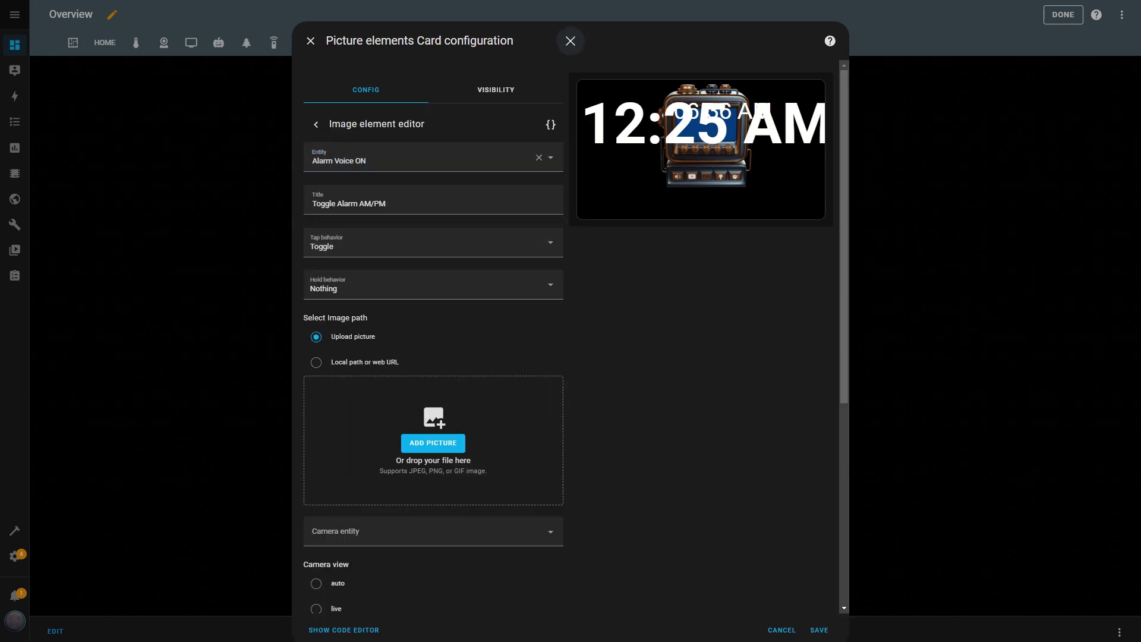
{"action": "scroll", "coordinate": [400, 487], "scroll_direction": "down", "scroll_amount": 5}
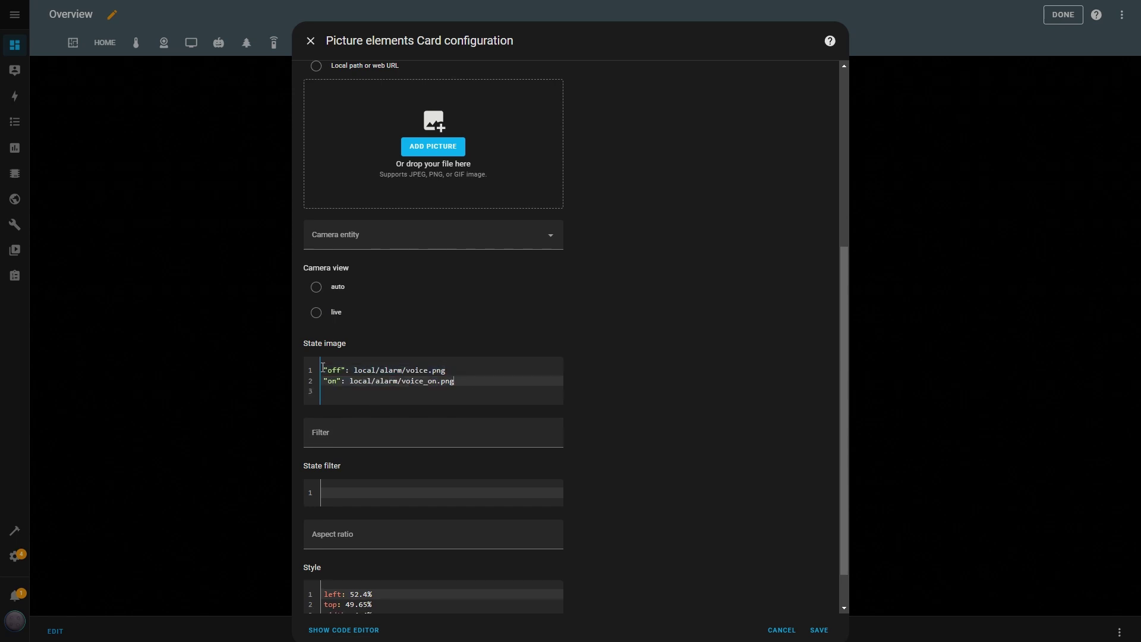
{"action": "scroll", "coordinate": [615, 225], "scroll_direction": "up", "scroll_amount": 3}
{"action": "scroll", "coordinate": [615, 225], "scroll_direction": "down", "scroll_amount": 4}
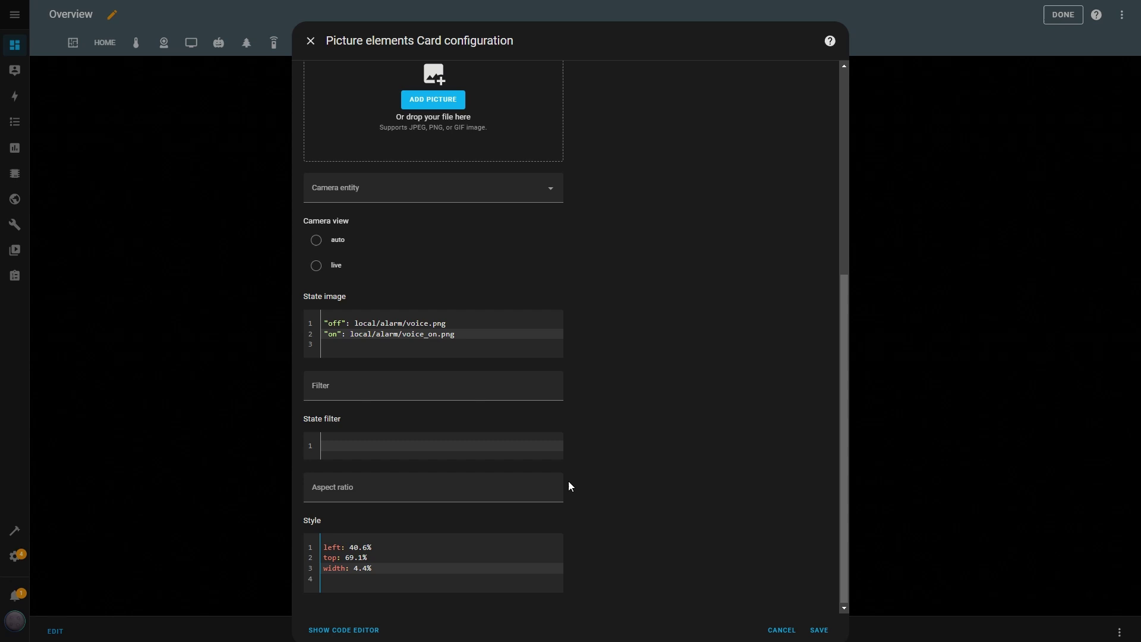
{"action": "scroll", "coordinate": [393, 185], "scroll_direction": "up", "scroll_amount": 6}
Step: Retitle the copied image element 'Alarm Voice ON'
{"action": "left_click", "coordinate": [315, 122]}
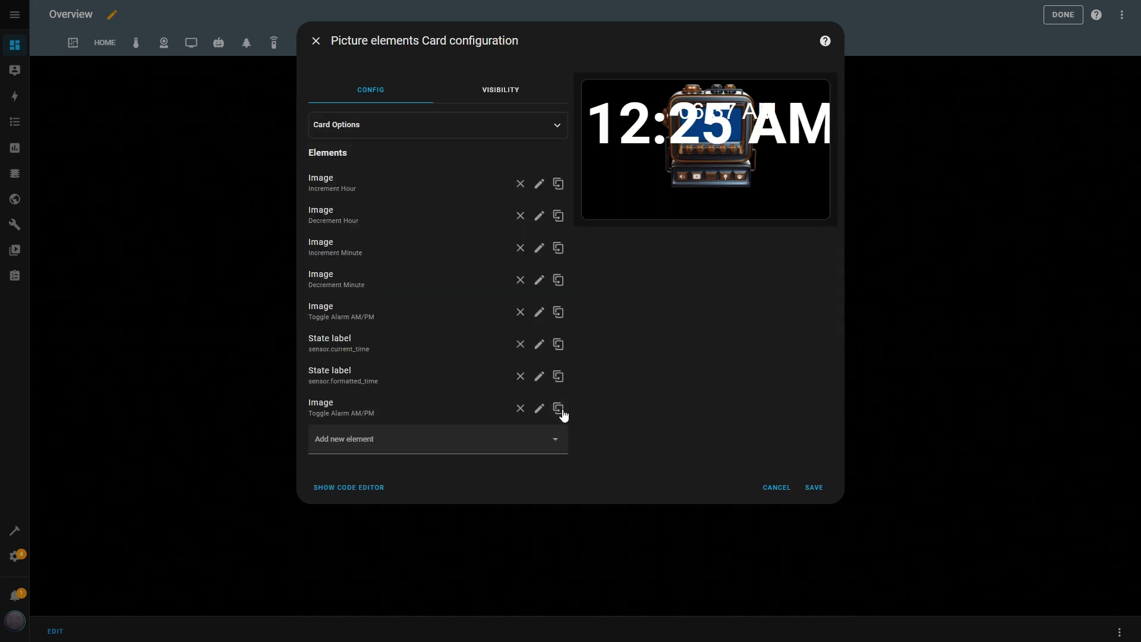
{"action": "left_click", "coordinate": [540, 408]}
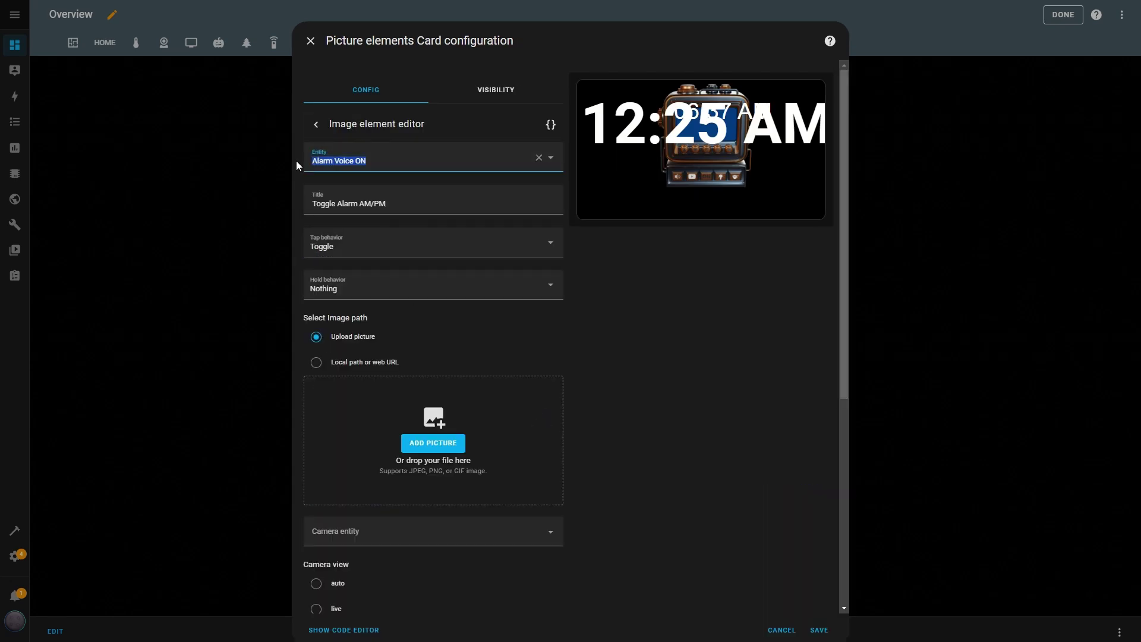
{"action": "triple_click", "coordinate": [317, 205]}
{"action": "key", "text": "BackSpace"}
{"action": "left_click", "coordinate": [316, 124]}
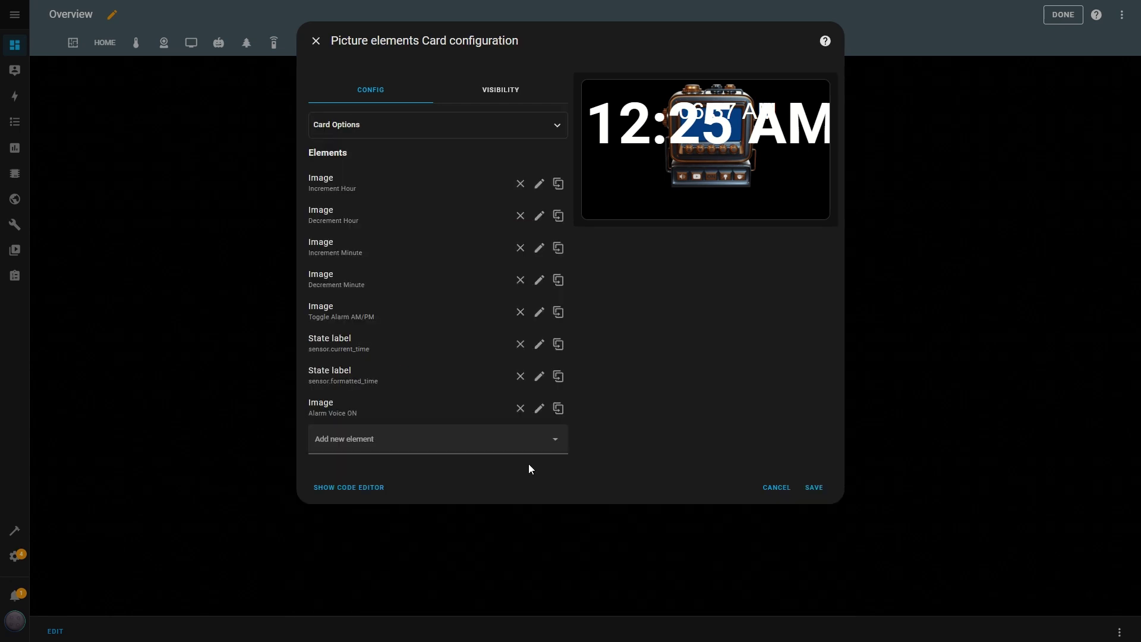
Step: Duplicate the Alarm Voice ON image, linking and titling the copy Alarm Youtube ON
{"action": "left_click", "coordinate": [540, 408]}
{"action": "left_click", "coordinate": [540, 158]}
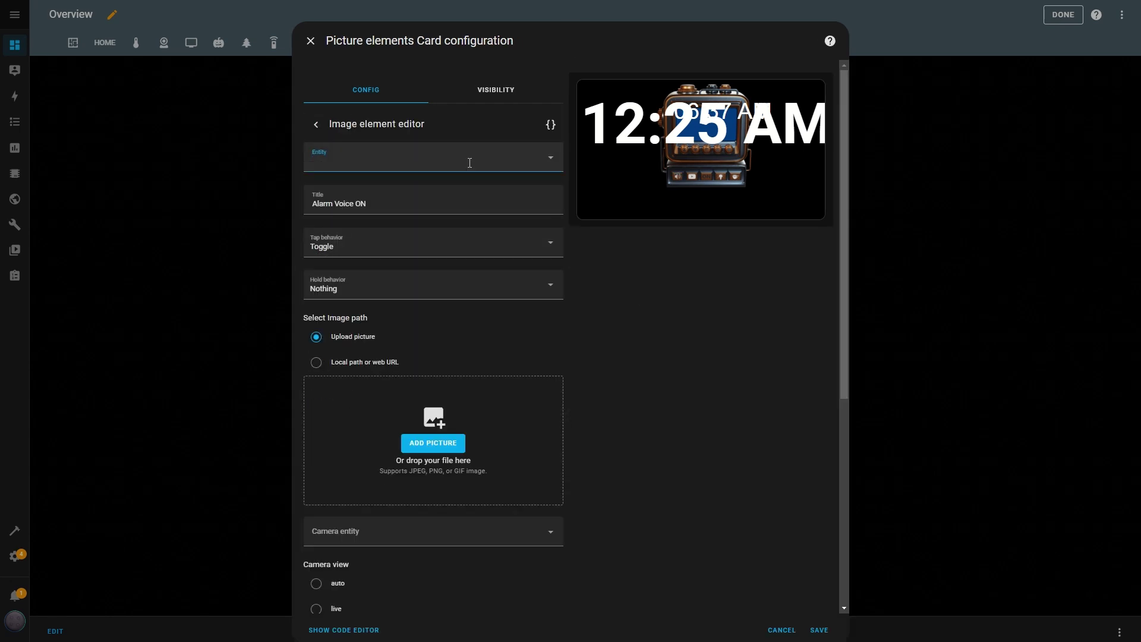
{"action": "type", "text": "you"}
{"action": "left_click", "coordinate": [385, 237]}
{"action": "left_click_drag", "start_coordinate": [383, 160], "coordinate": [307, 164]}
{"action": "key", "text": "ctrl+c"}
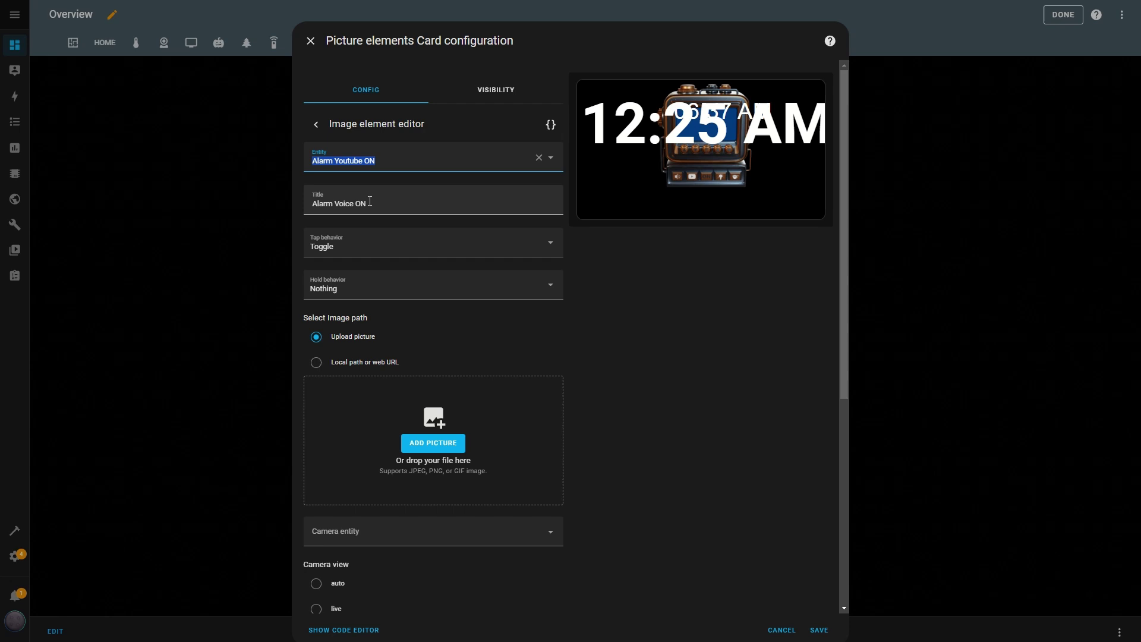
{"action": "left_click_drag", "start_coordinate": [369, 204], "coordinate": [299, 211]}
{"action": "key", "text": "ctrl+v"}
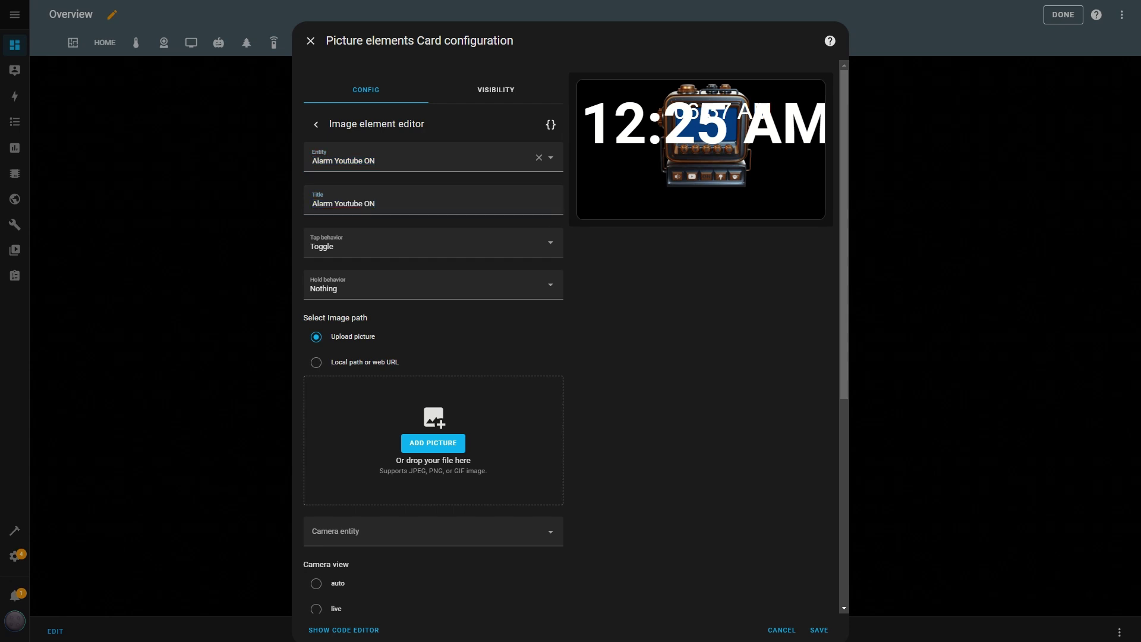
Step: Move the Alarm Youtube ON image to 46.3% from the left
{"action": "scroll", "coordinate": [394, 339], "scroll_direction": "down", "scroll_amount": 6}
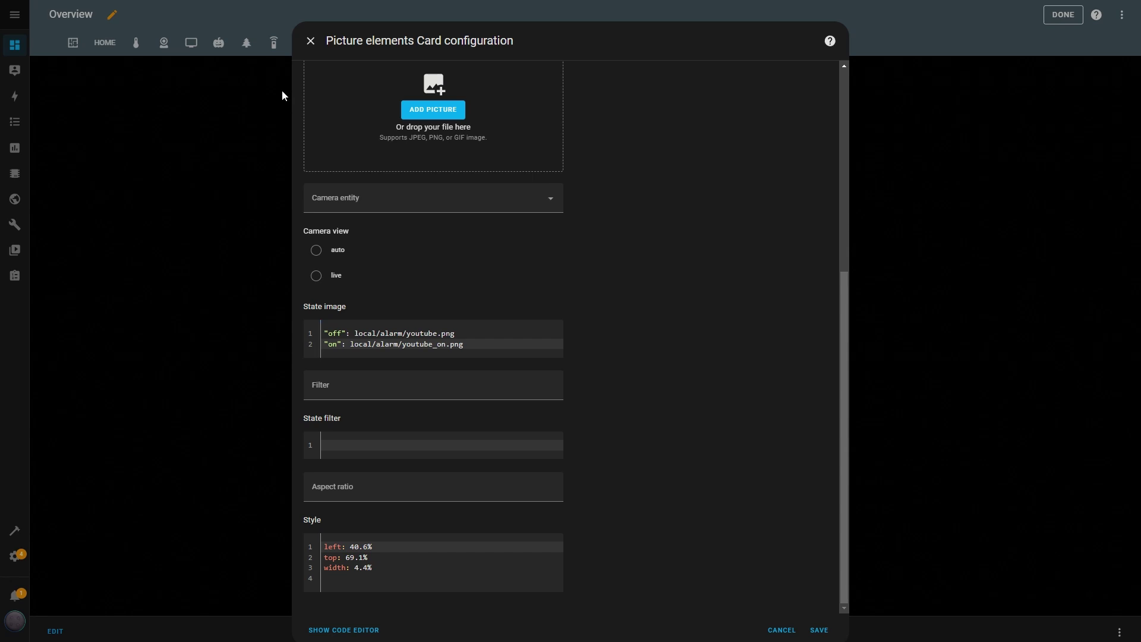
{"action": "left_click_drag", "start_coordinate": [374, 579], "coordinate": [316, 545]}
{"action": "type", "text": "left: 46.3% top: 69.1% width: 4.4%"}
{"action": "scroll", "coordinate": [403, 302], "scroll_direction": "up", "scroll_amount": 1}
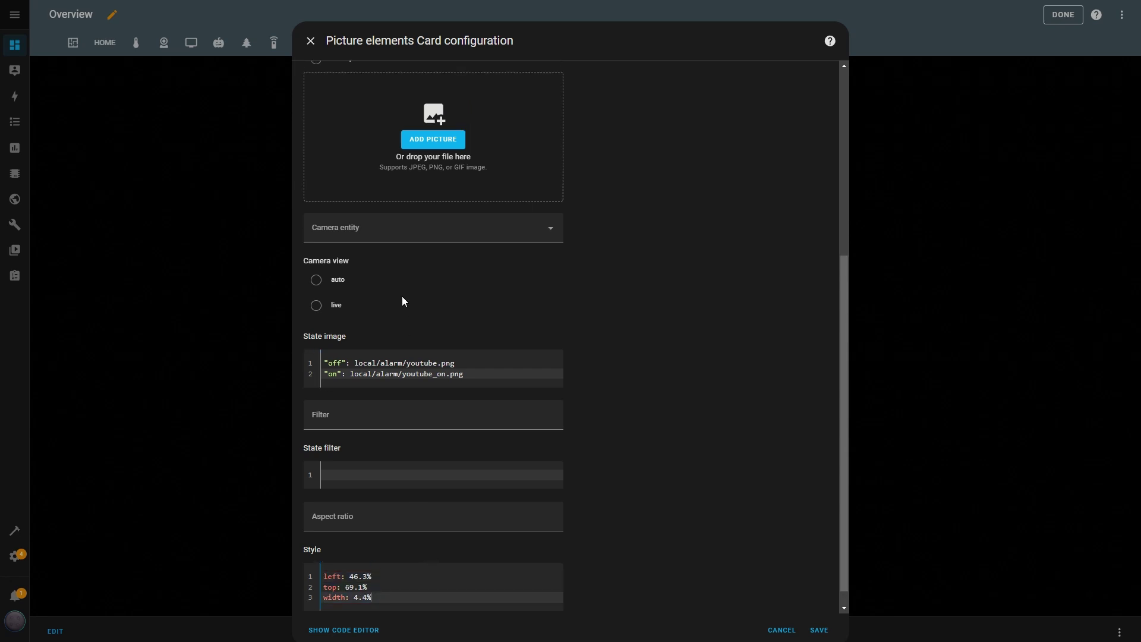
{"action": "scroll", "coordinate": [403, 302], "scroll_direction": "up", "scroll_amount": 5}
{"action": "left_click", "coordinate": [316, 124]}
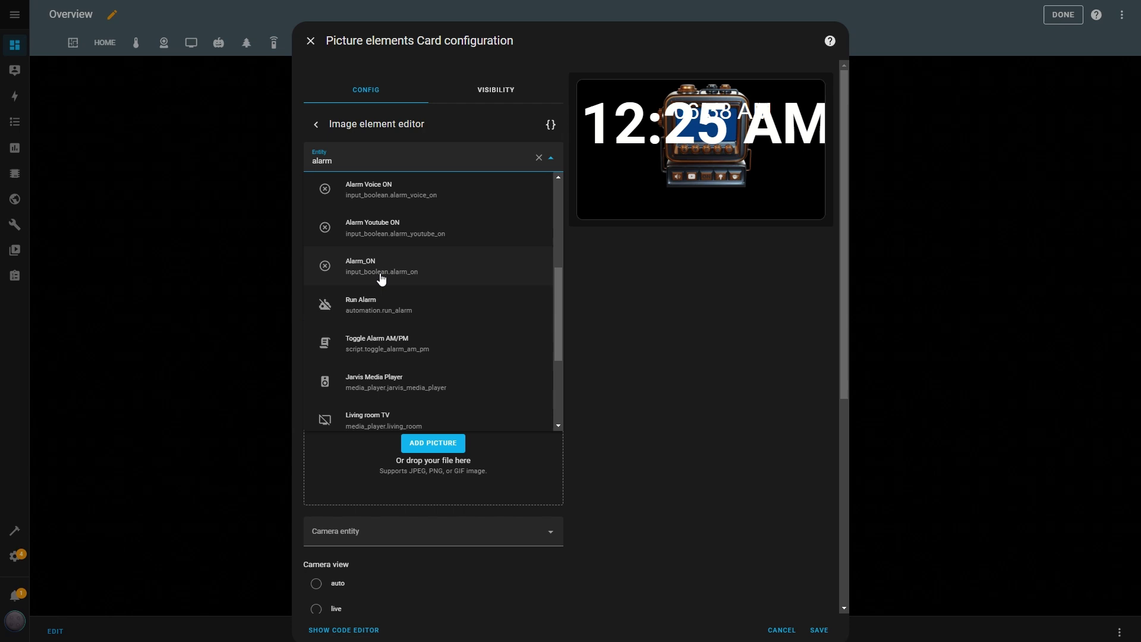
Step: Link the new copy to Alarm_ON, title it Alarm_ON, and place it at left 52.2%, top 69.1%, width 4.4%
{"action": "left_click", "coordinate": [382, 279]}
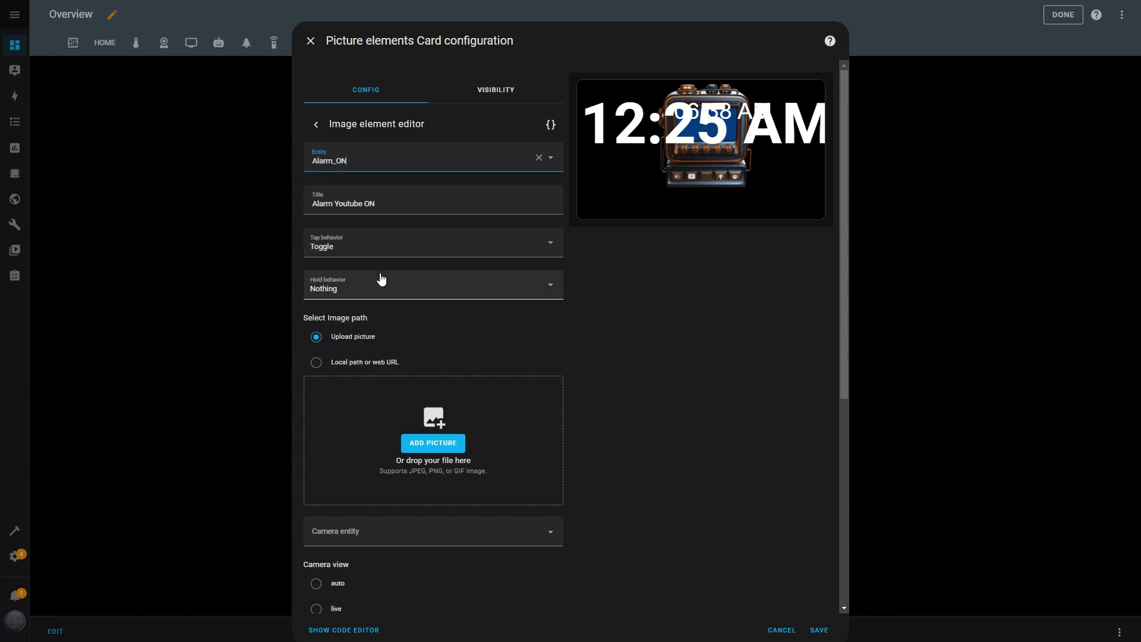
{"action": "triple_click", "coordinate": [305, 207]}
{"action": "type", "text": "Alarm_ON"}
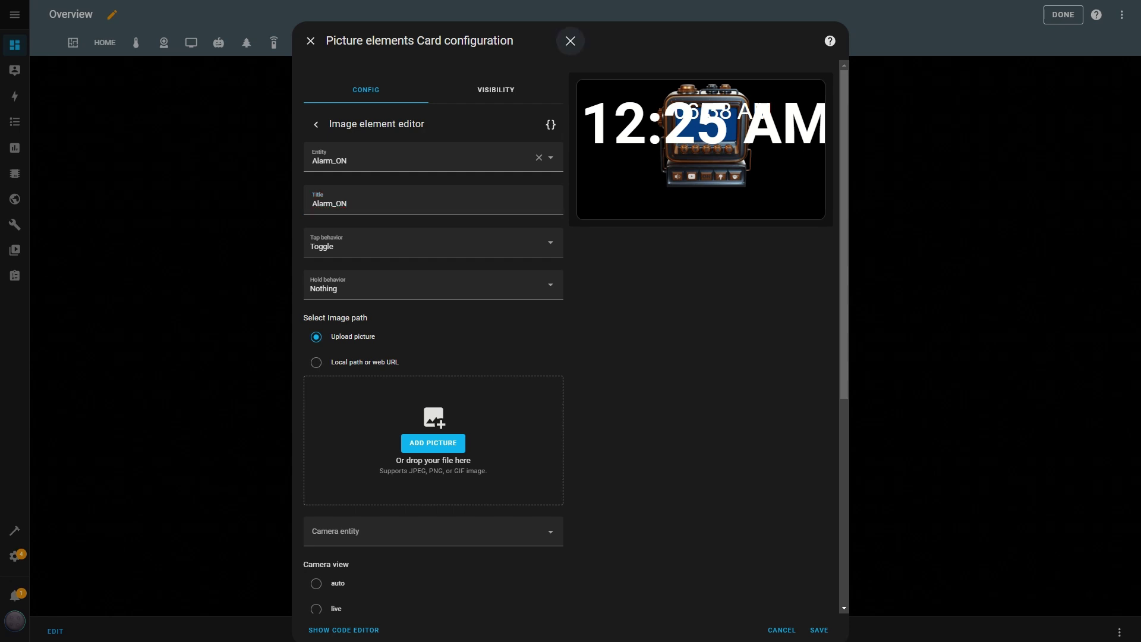
{"action": "scroll", "coordinate": [433, 357], "scroll_direction": "down", "scroll_amount": 5}
{"action": "left_click_drag", "start_coordinate": [476, 377], "coordinate": [319, 378]}
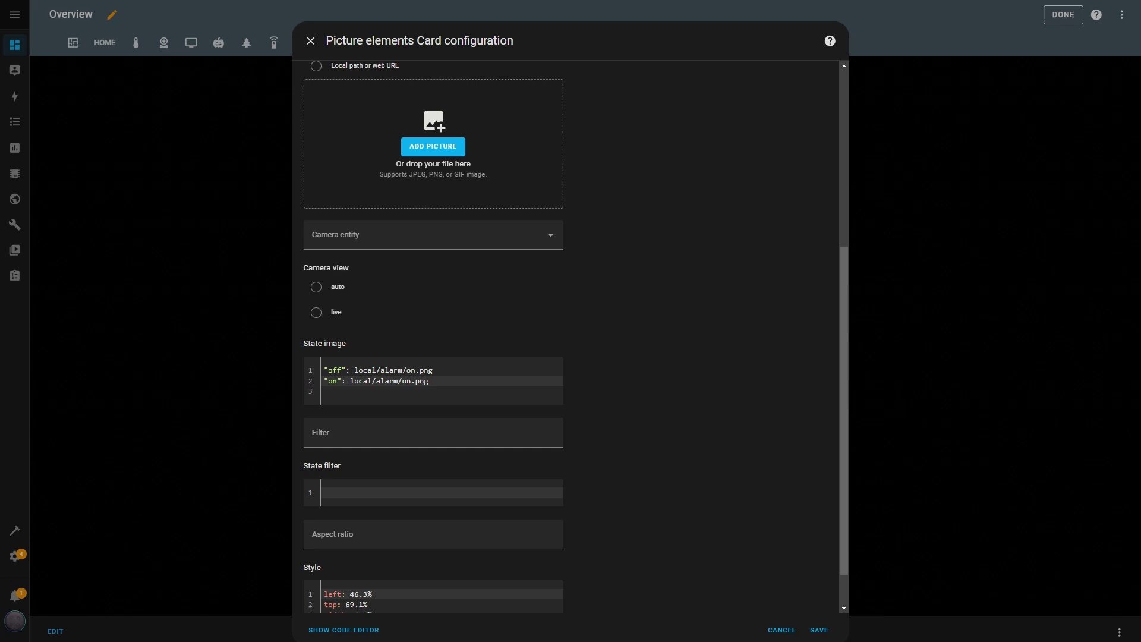
{"action": "scroll", "coordinate": [377, 484], "scroll_direction": "down", "scroll_amount": 1}
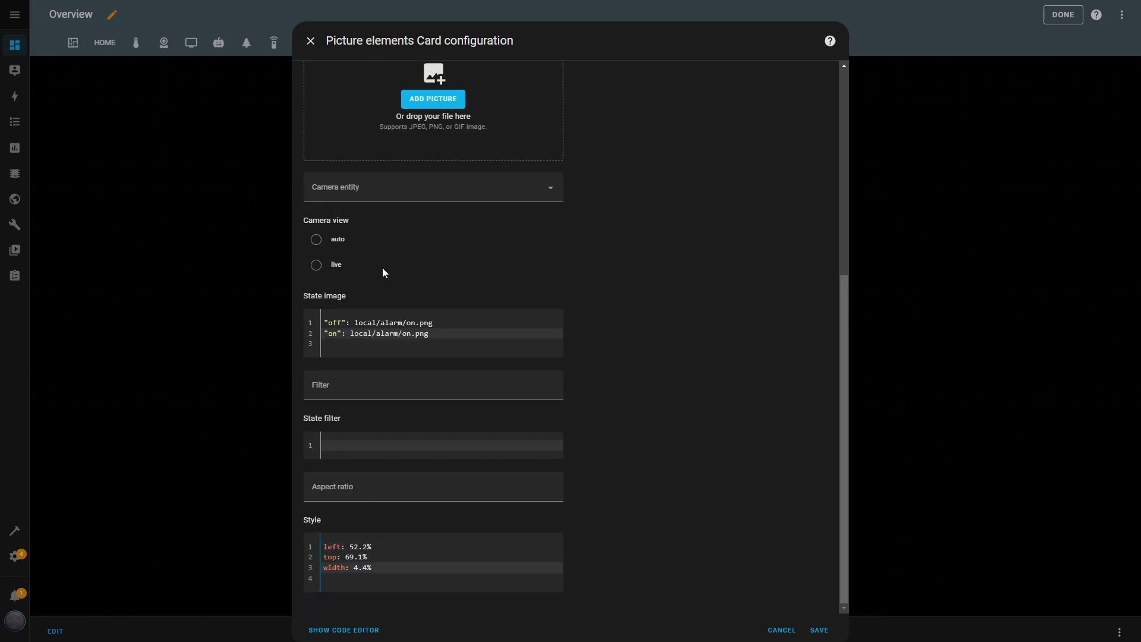
{"action": "left_click", "coordinate": [570, 40]}
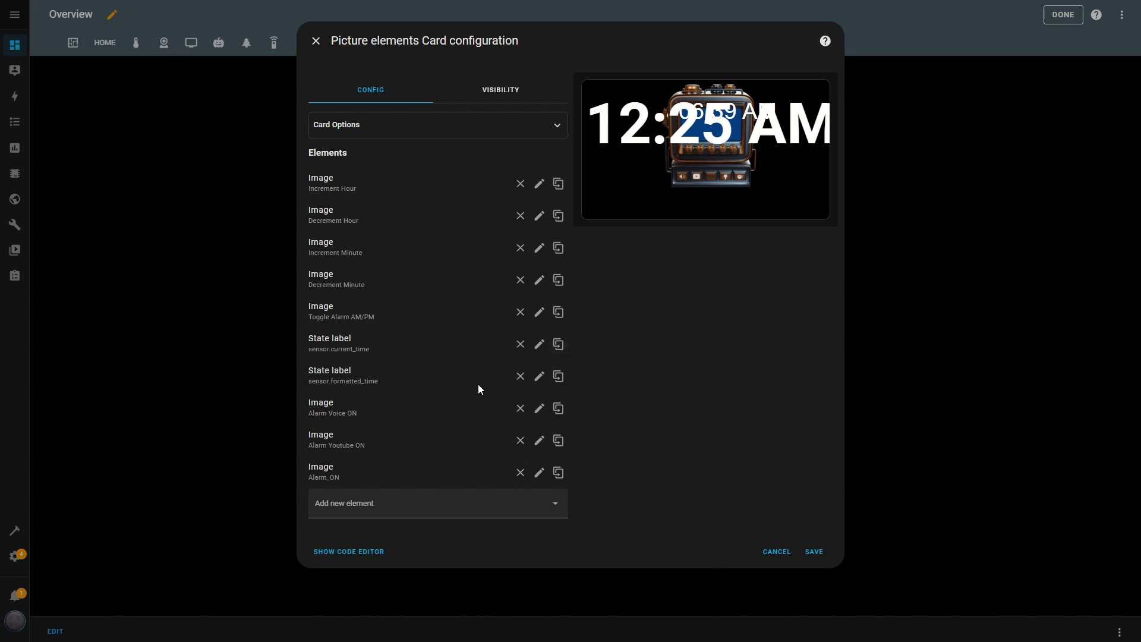
Step: Duplicate the formatted_time state label, link it to Alarm_ON and paste the new style
{"action": "left_click", "coordinate": [559, 378]}
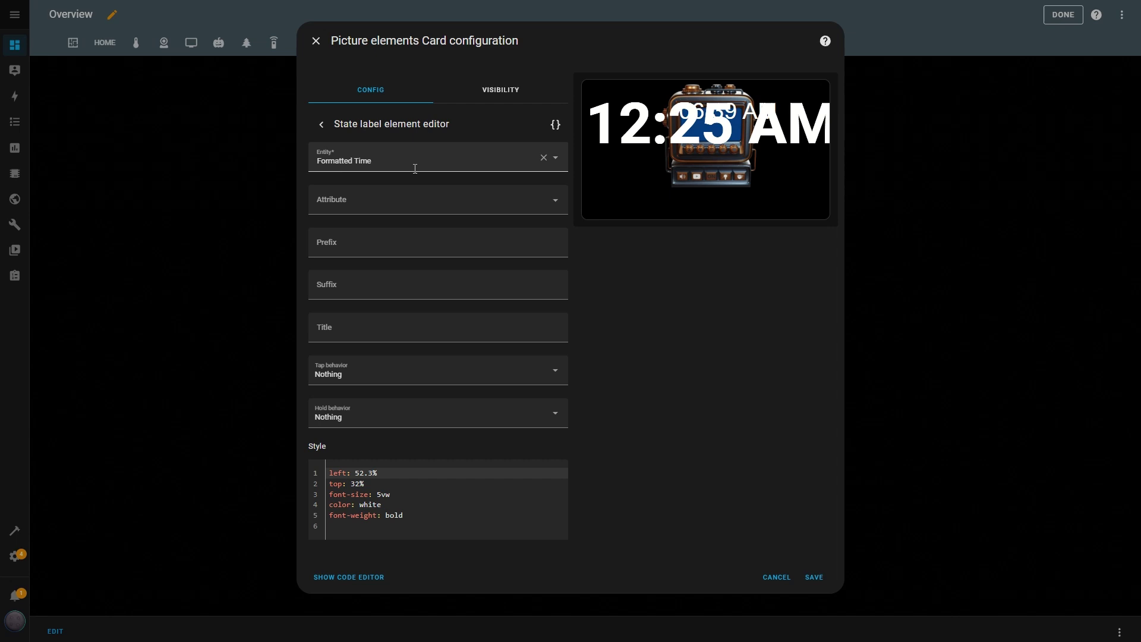
{"action": "left_click", "coordinate": [544, 158]}
{"action": "left_click", "coordinate": [457, 156]}
{"action": "type", "text": "alarm_"}
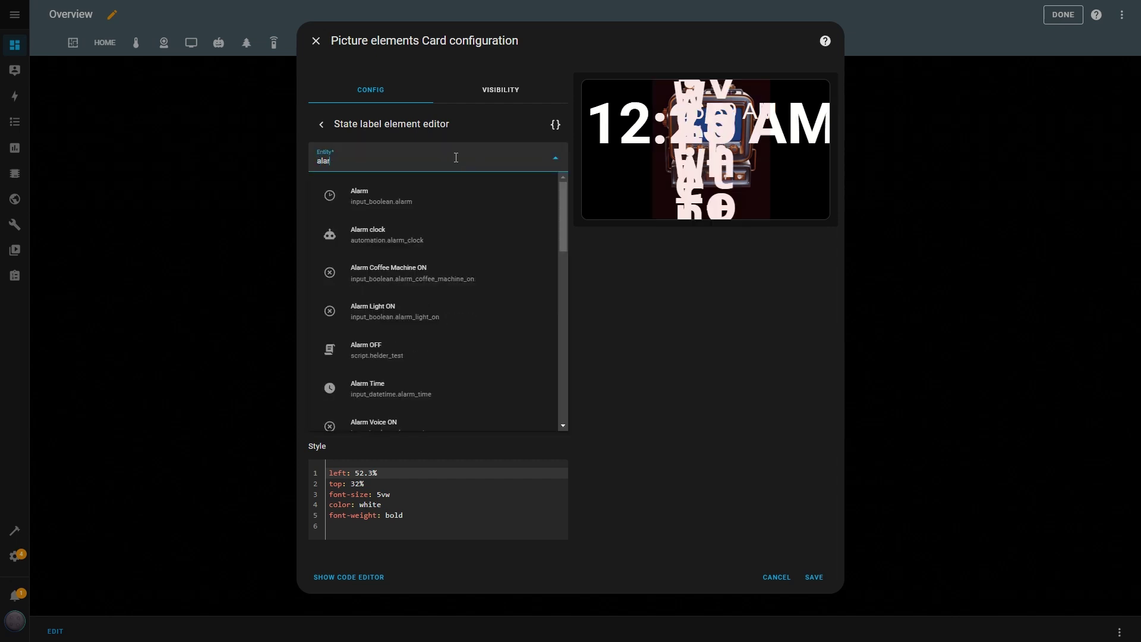
{"action": "left_click", "coordinate": [399, 195]}
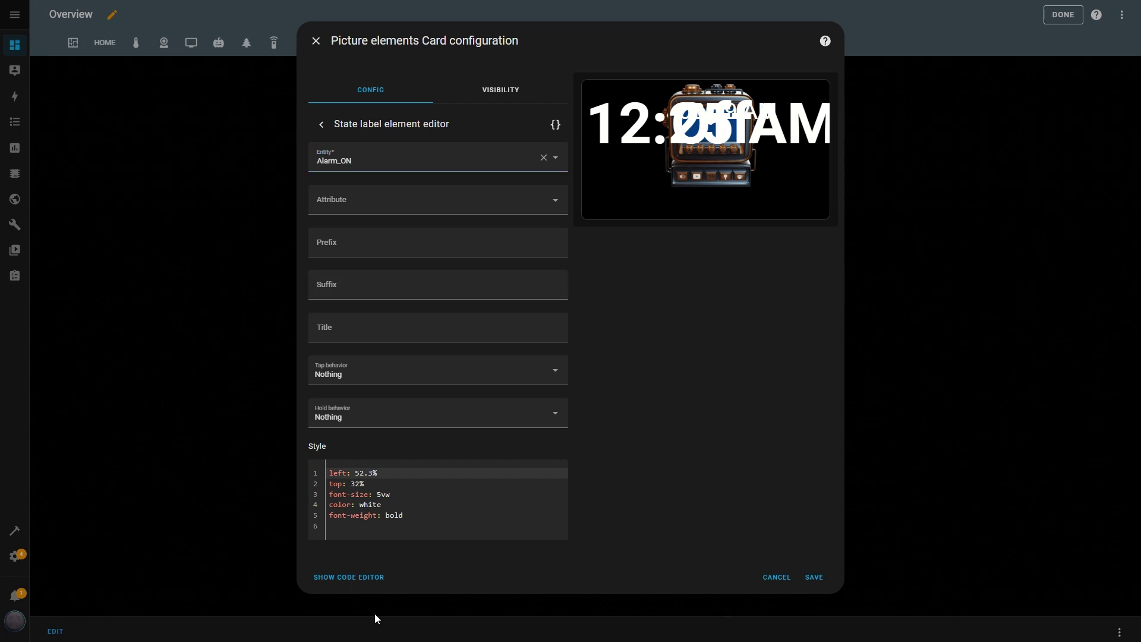
{"action": "left_click", "coordinate": [333, 515]}
{"action": "key", "text": "ctrl+a"}
{"action": "type", "text": "left: 42% top: 40.65% font-size: 2vw font-weight: bold"}
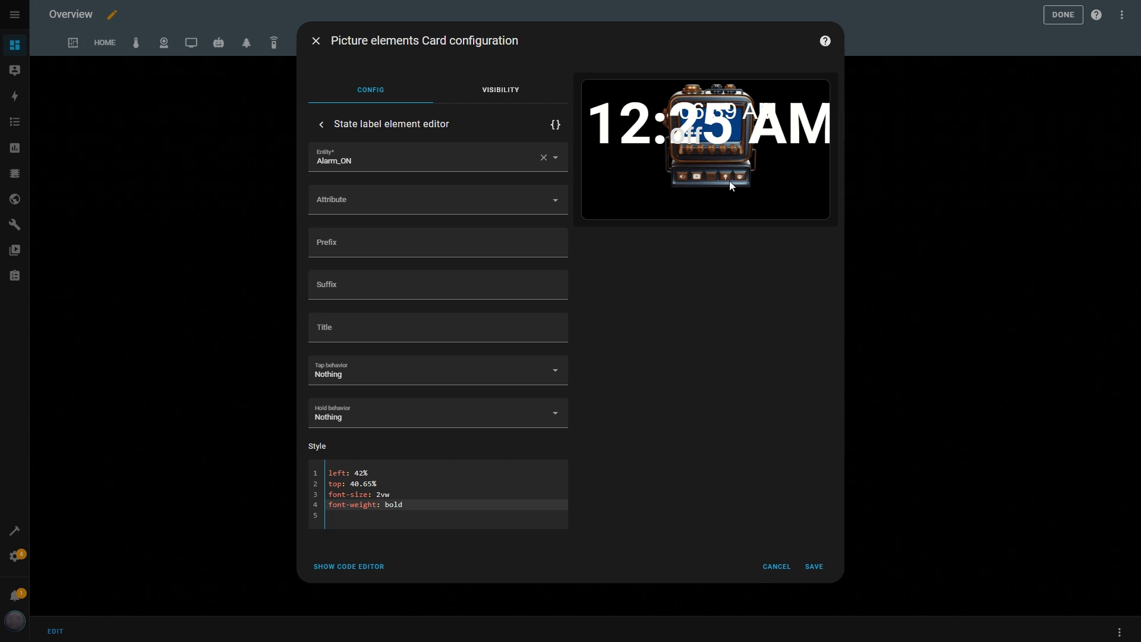
{"action": "left_click", "coordinate": [321, 124]}
Step: Link the first image element to Alarm Light ON and paste its position and width styling
{"action": "left_click", "coordinate": [558, 476]}
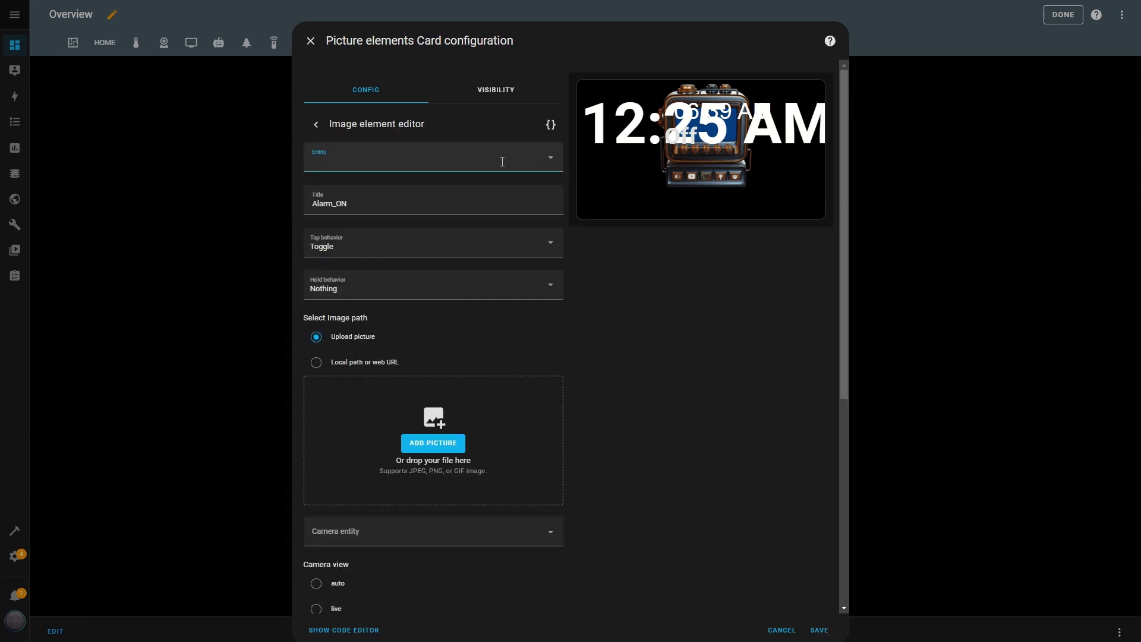
{"action": "type", "text": "light"}
{"action": "left_click", "coordinate": [423, 305]}
{"action": "left_click", "coordinate": [432, 357]}
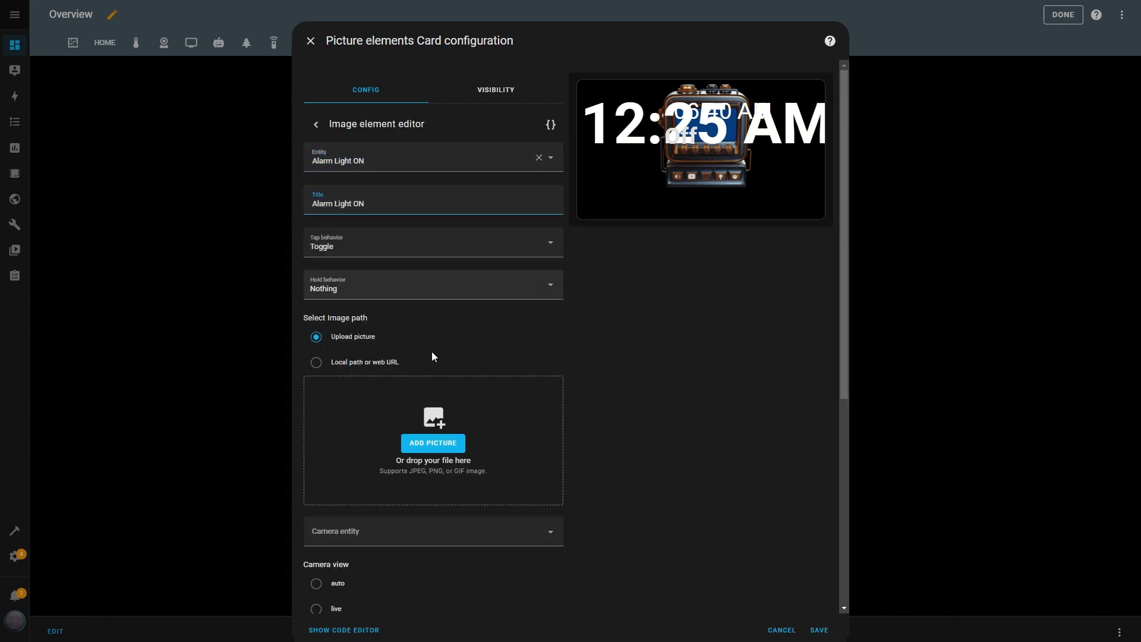
{"action": "scroll", "coordinate": [433, 357], "scroll_direction": "down", "scroll_amount": 5}
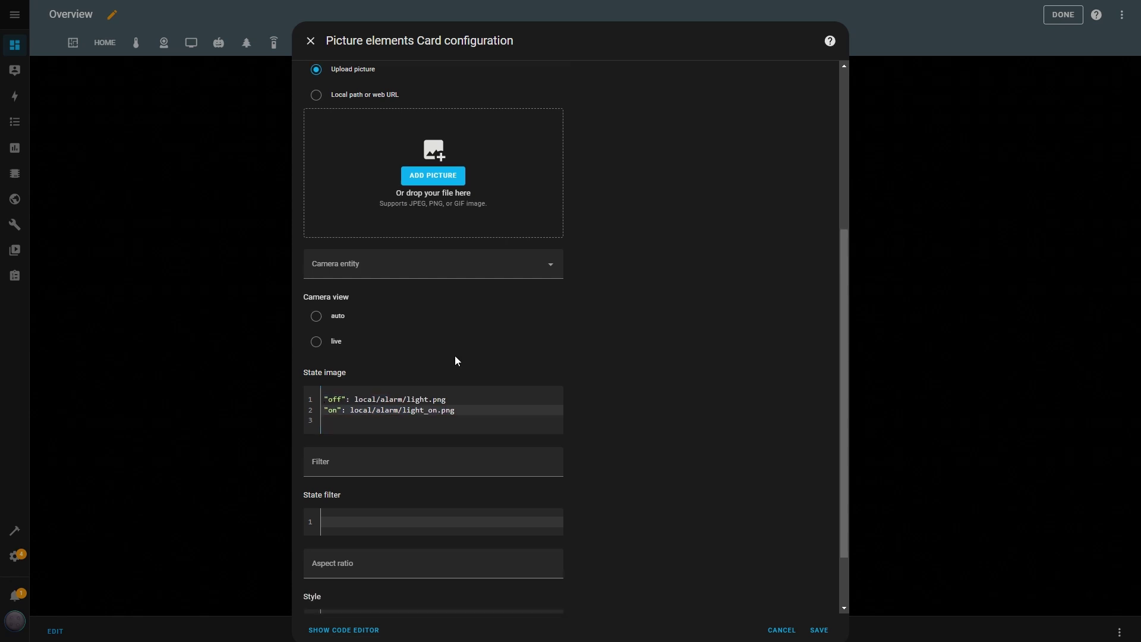
{"action": "scroll", "coordinate": [458, 360], "scroll_direction": "down", "scroll_amount": 2}
{"action": "left_click", "coordinate": [417, 561]}
{"action": "type", "text": "left: 58% top: 69.1% width: 4.45"}
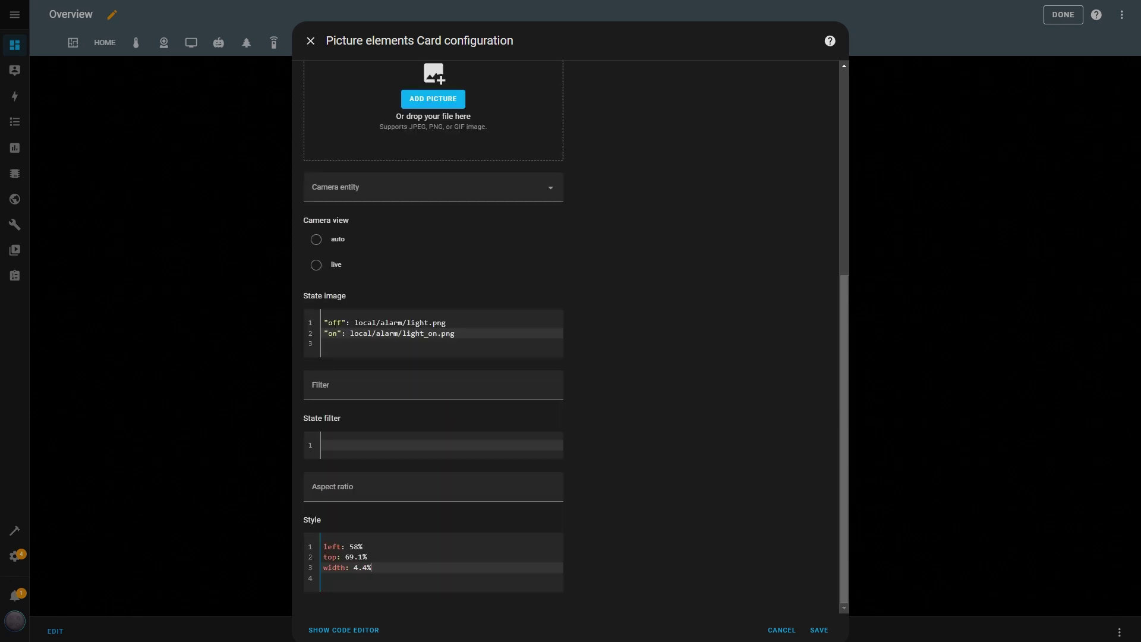
{"action": "scroll", "coordinate": [432, 357], "scroll_direction": "up", "scroll_amount": 5}
{"action": "left_click", "coordinate": [315, 124]}
Step: Link the next image element to Alarm Coffee Machine ON and apply the copied styling
{"action": "left_click", "coordinate": [535, 470]}
{"action": "left_click", "coordinate": [543, 155]}
{"action": "type", "text": "coff"}
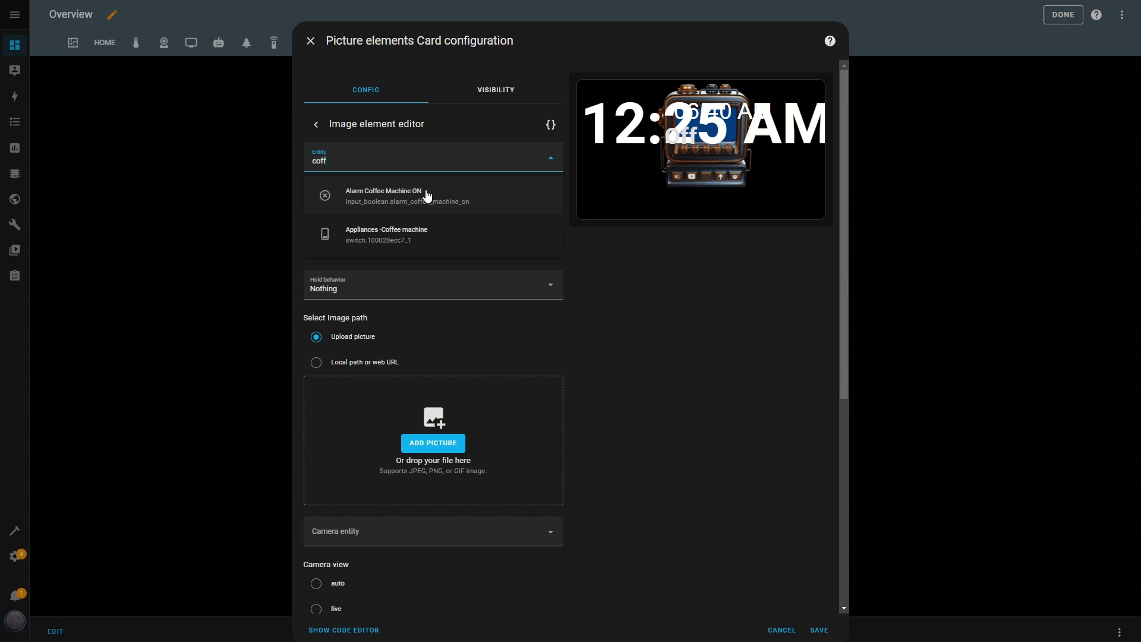
{"action": "left_click", "coordinate": [427, 196]}
{"action": "key", "text": "ctrl+a"}
{"action": "key", "text": "ctrl+c"}
{"action": "key", "text": "Tab"}
{"action": "key", "text": "ctrl+v"}
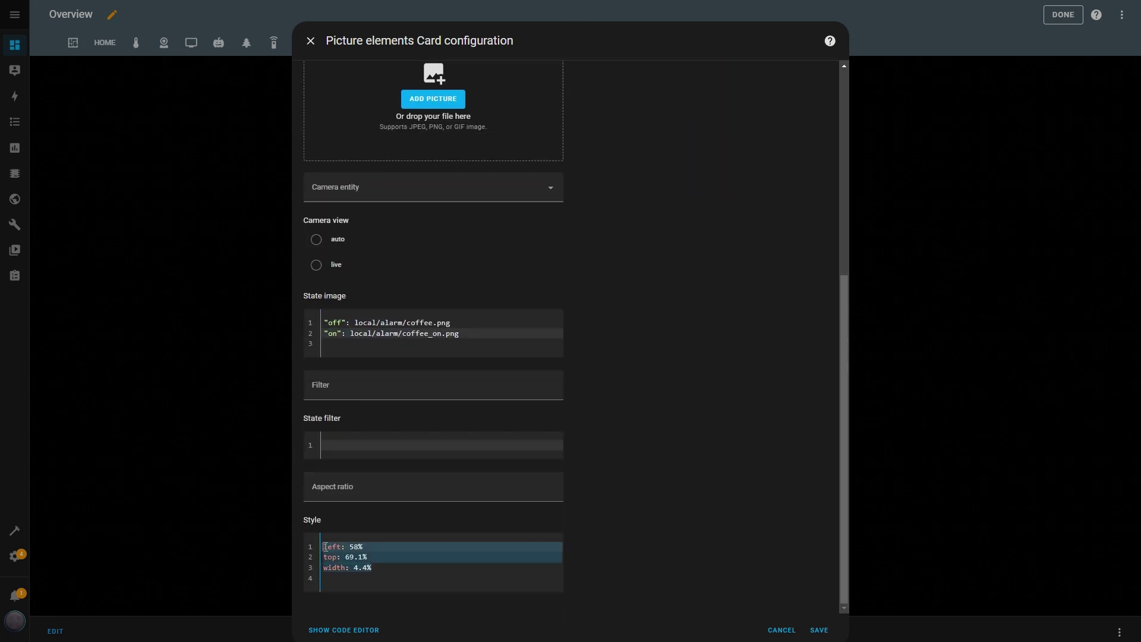
Step: Save the clock card and set the alarm hour to 02 and minutes to 26
{"action": "left_click", "coordinate": [818, 630]}
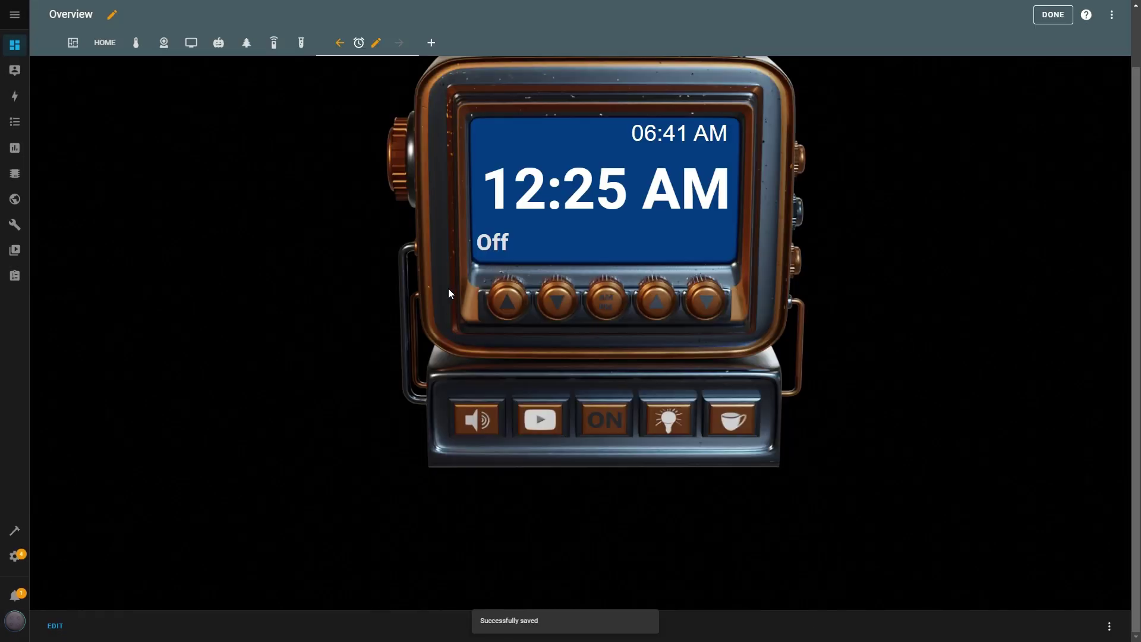
{"action": "left_click", "coordinate": [508, 300]}
{"action": "left_click", "coordinate": [508, 301]}
{"action": "left_click", "coordinate": [508, 301]}
{"action": "left_click", "coordinate": [509, 301]}
{"action": "left_click", "coordinate": [509, 301]}
{"action": "left_click", "coordinate": [508, 301]}
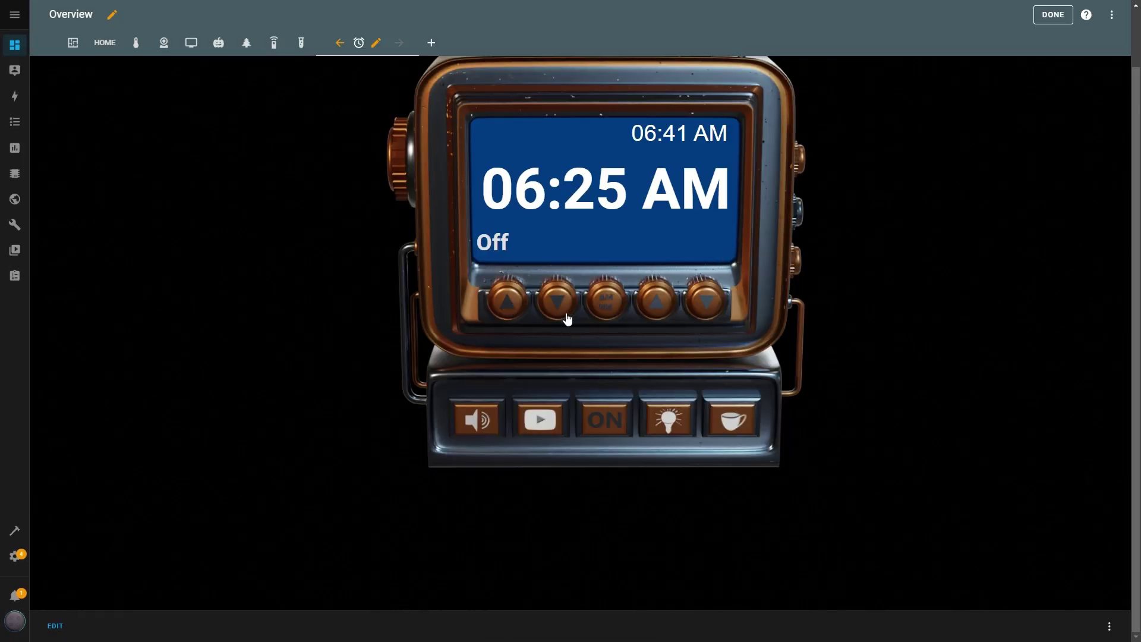
{"action": "left_click", "coordinate": [557, 302]}
{"action": "left_click", "coordinate": [558, 302]}
{"action": "double_click", "coordinate": [558, 302]}
{"action": "triple_click", "coordinate": [656, 301]}
{"action": "left_click", "coordinate": [656, 301]}
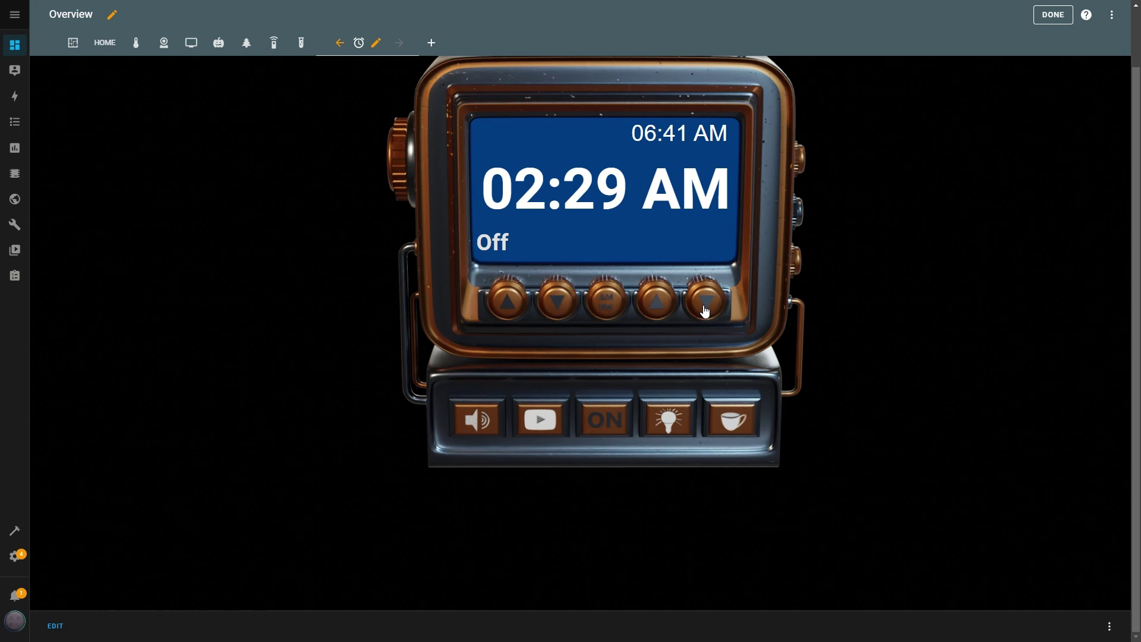
{"action": "triple_click", "coordinate": [706, 301]}
Step: Switch the alarm time from AM to PM
{"action": "left_click", "coordinate": [607, 306]}
{"action": "left_click", "coordinate": [607, 306]}
{"action": "left_click", "coordinate": [607, 306]}
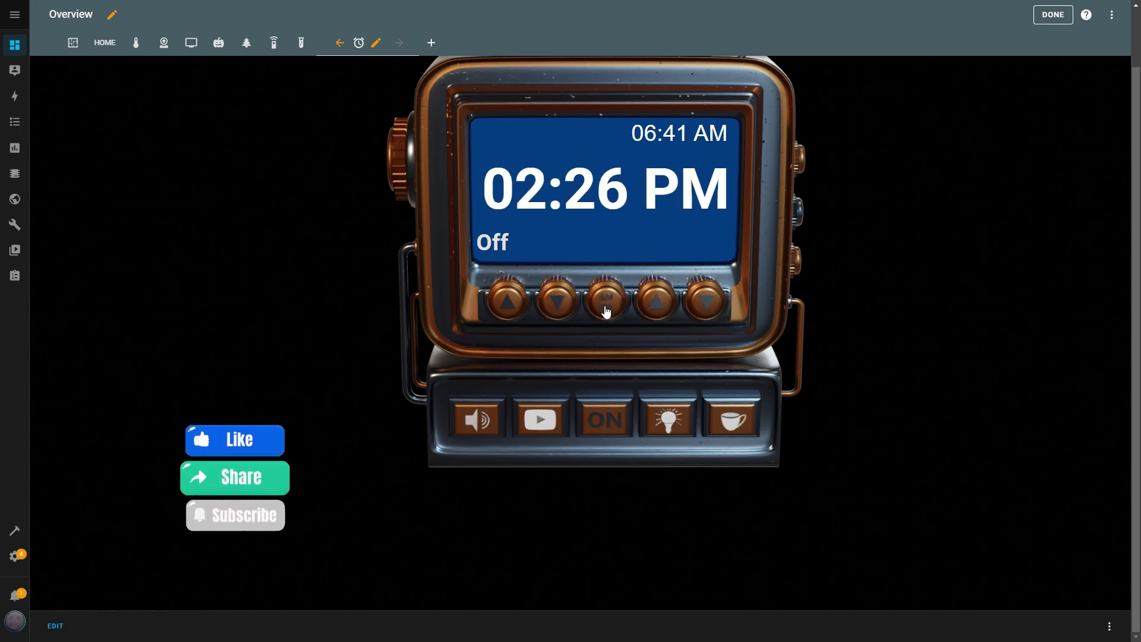
{"action": "left_click", "coordinate": [606, 309]}
{"action": "left_click", "coordinate": [607, 310]}
Step: Toggle the voice, YouTube, alarm, light and coffee buttons on, then off again
{"action": "left_click", "coordinate": [476, 423]}
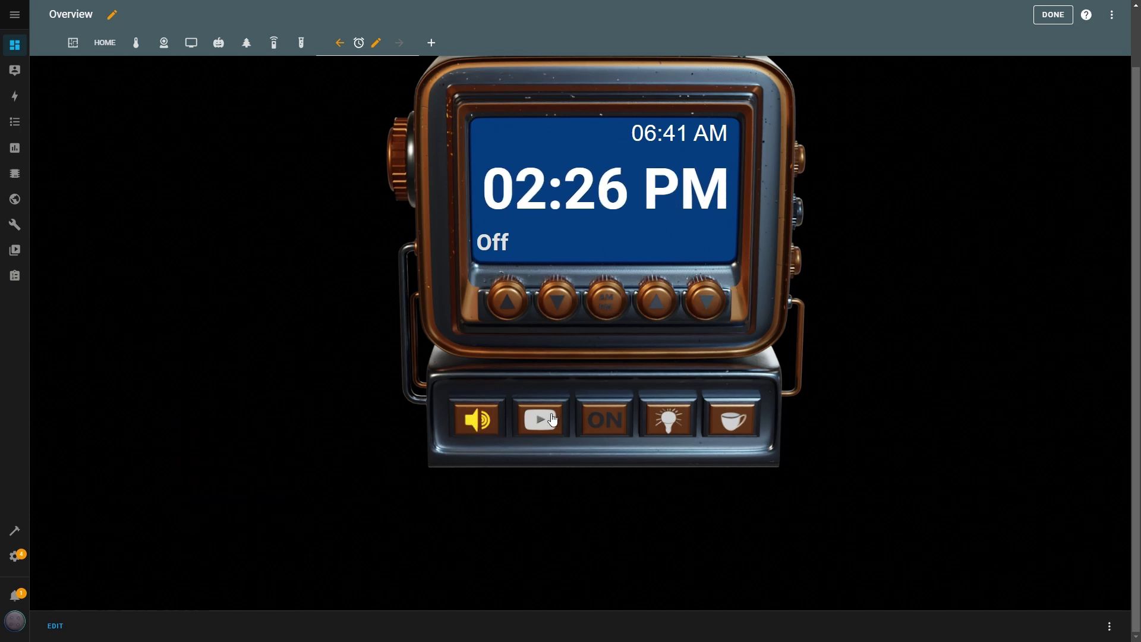
{"action": "left_click", "coordinate": [550, 421]}
{"action": "left_click", "coordinate": [605, 430]}
{"action": "left_click", "coordinate": [666, 429]}
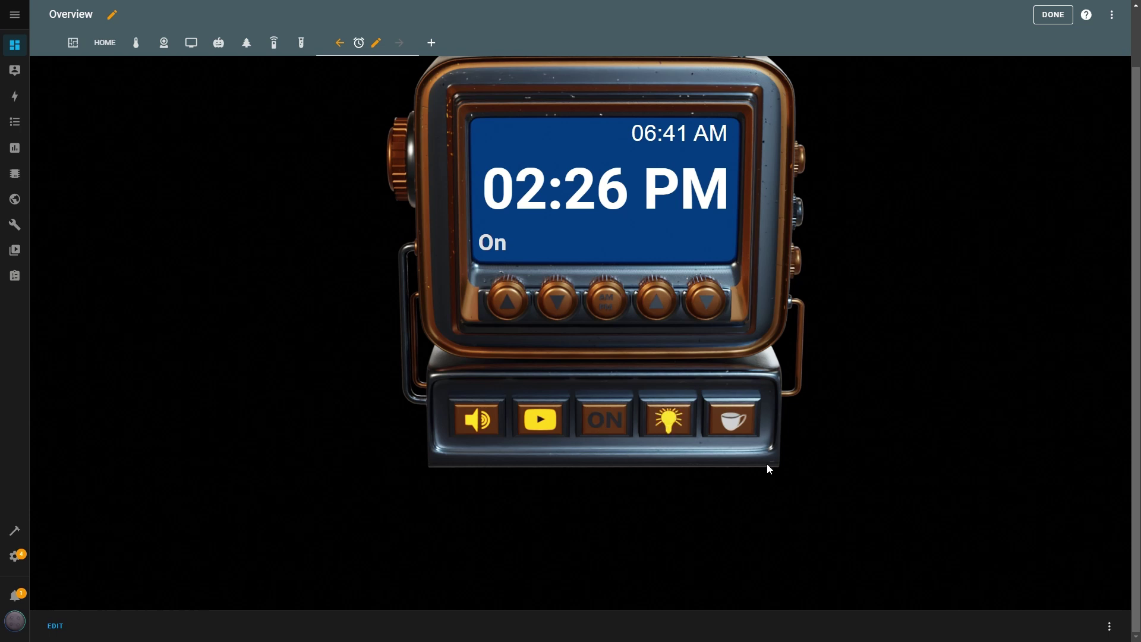
{"action": "left_click", "coordinate": [734, 430]}
{"action": "left_click", "coordinate": [734, 429]}
{"action": "left_click", "coordinate": [667, 423]}
{"action": "left_click", "coordinate": [604, 425]}
{"action": "left_click", "coordinate": [539, 422]}
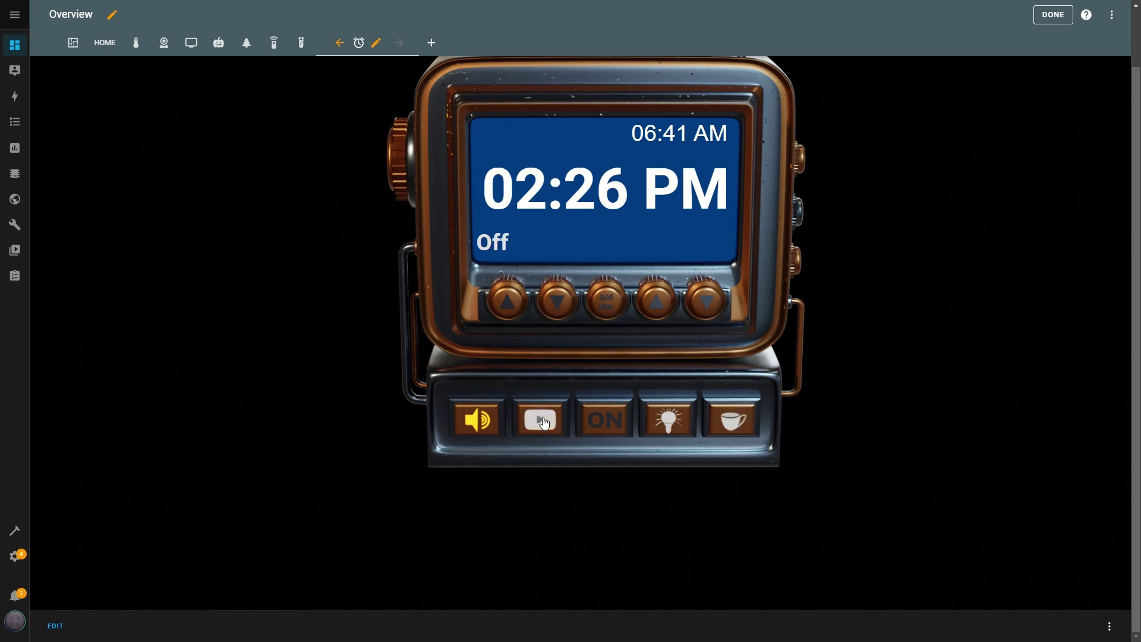
{"action": "left_click", "coordinate": [484, 437]}
{"action": "scroll", "coordinate": [659, 480], "scroll_direction": "up", "scroll_amount": 1}
Step: Leave dashboard editing and start a new empty automation under Settings > Automations & scenes
{"action": "left_click", "coordinate": [1055, 22]}
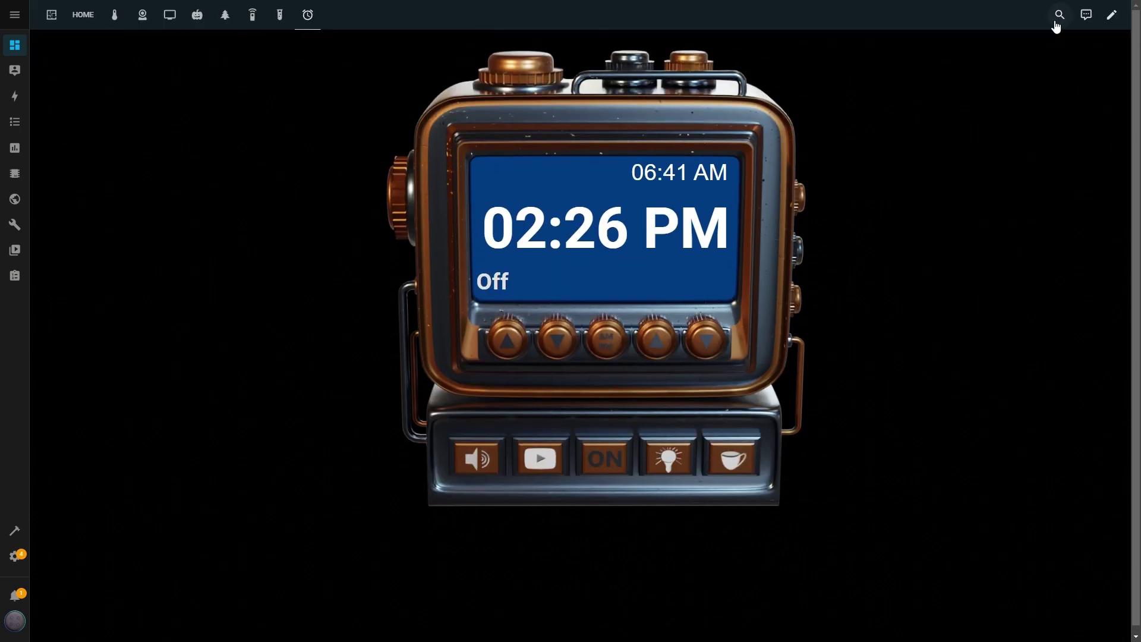
{"action": "left_click", "coordinate": [15, 556]}
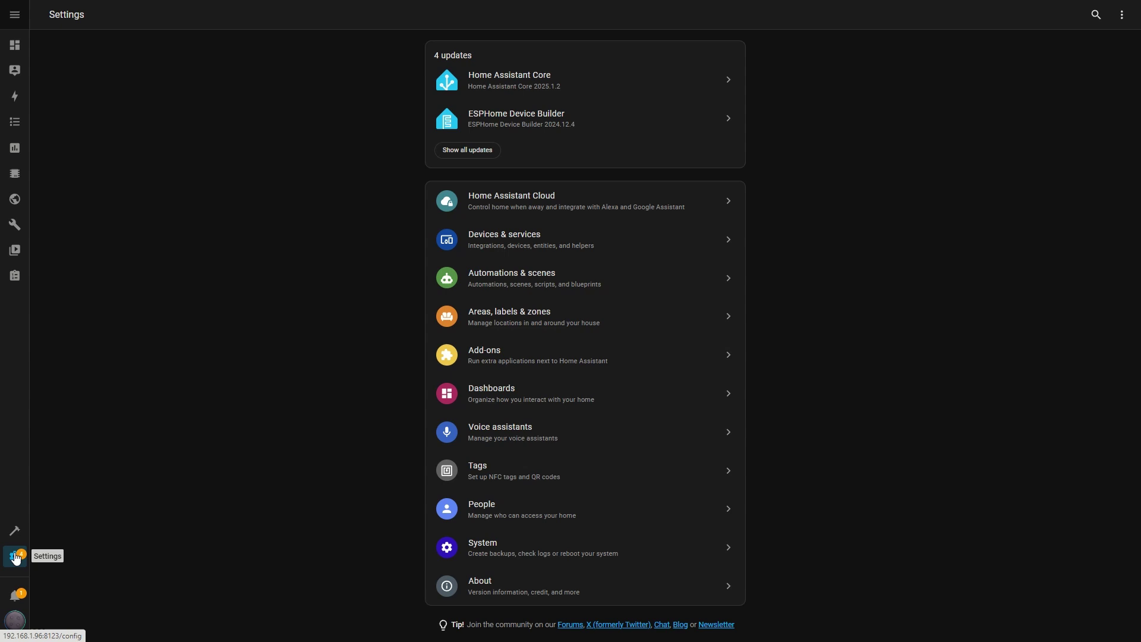
{"action": "left_click", "coordinate": [528, 291]}
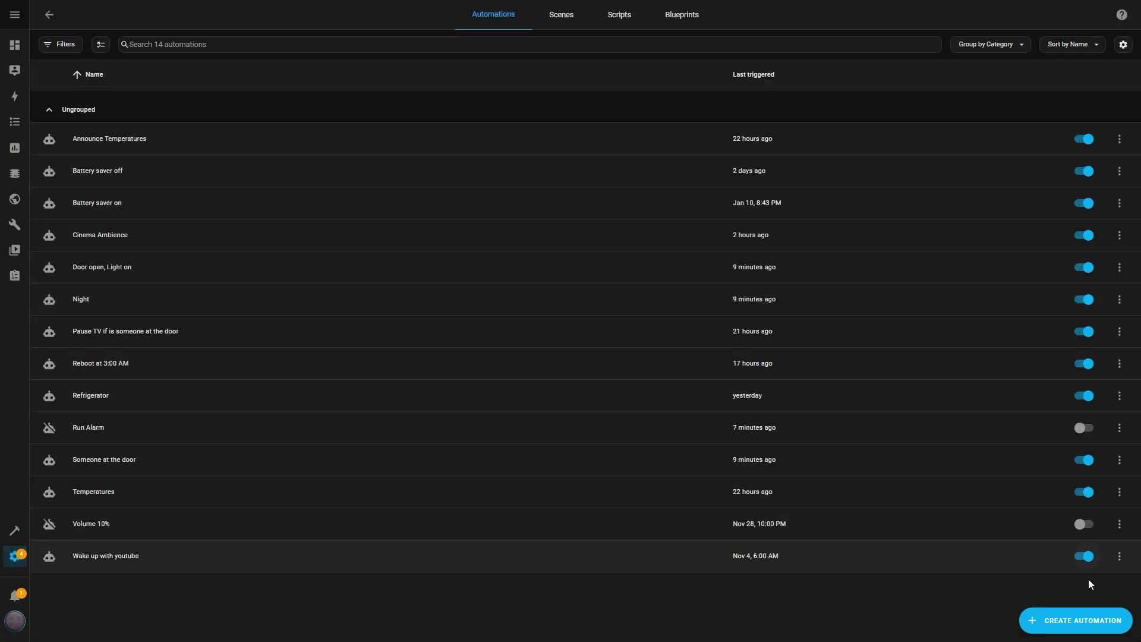
{"action": "left_click", "coordinate": [1093, 622]}
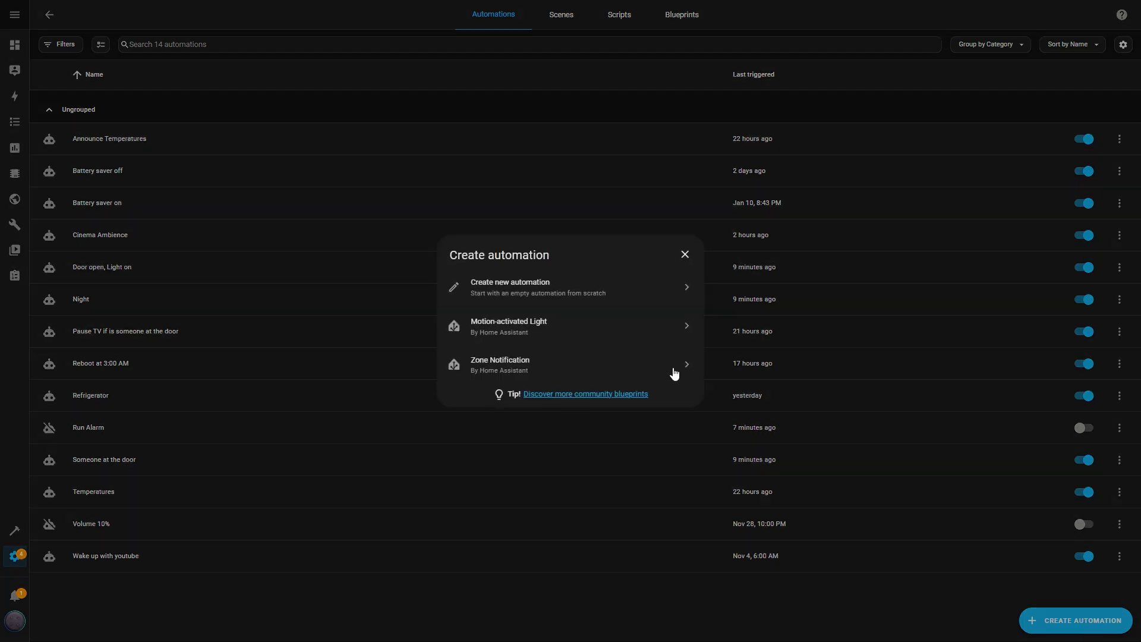
{"action": "left_click", "coordinate": [526, 291]}
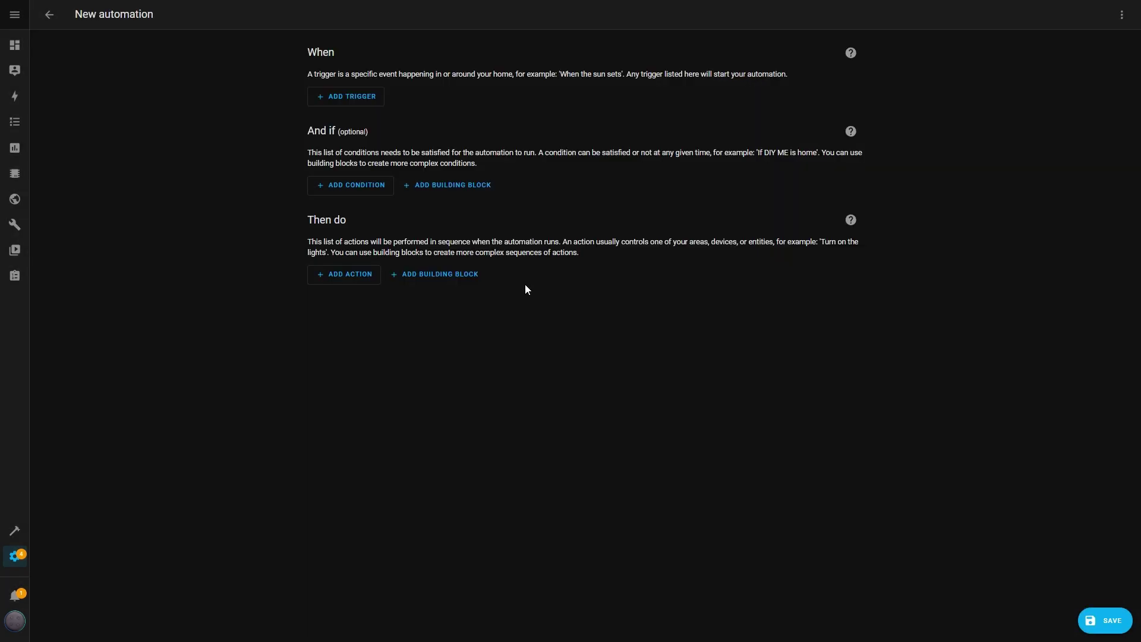
Step: Add a time trigger that uses the value of the Alarm Time helper
{"action": "left_click", "coordinate": [355, 97]}
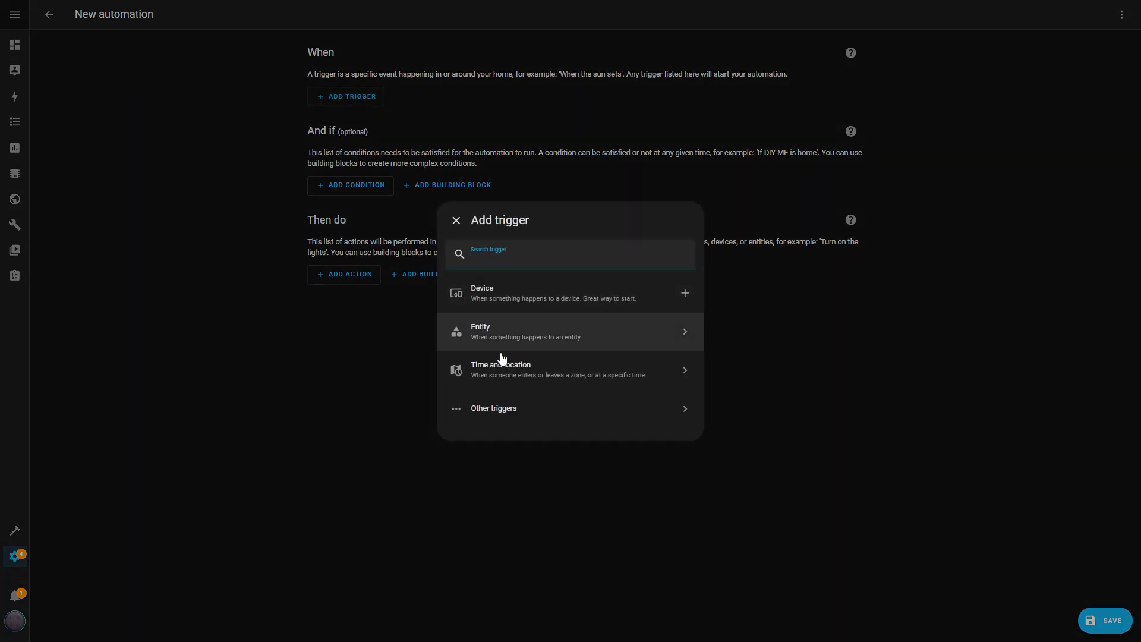
{"action": "left_click", "coordinate": [508, 370]}
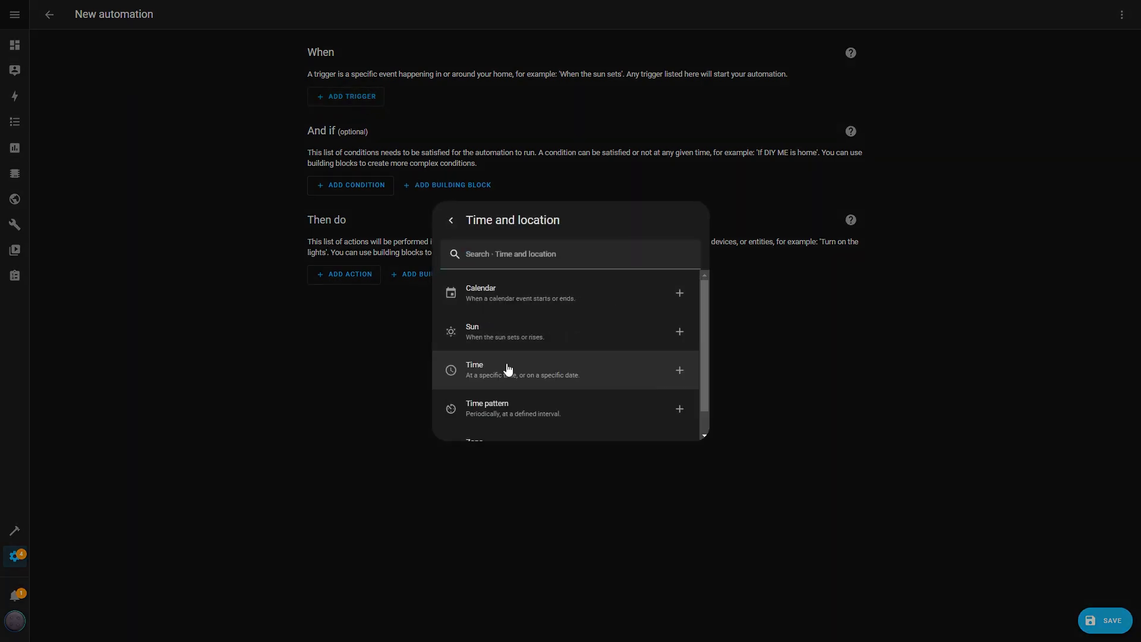
{"action": "left_click", "coordinate": [508, 370]}
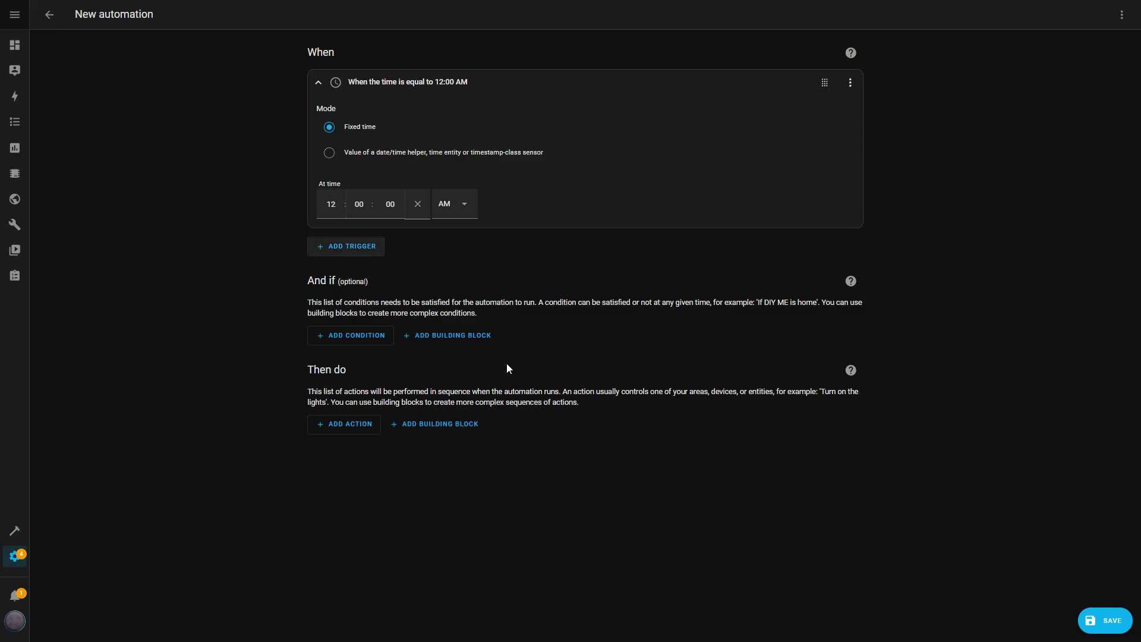
{"action": "left_click", "coordinate": [331, 154]}
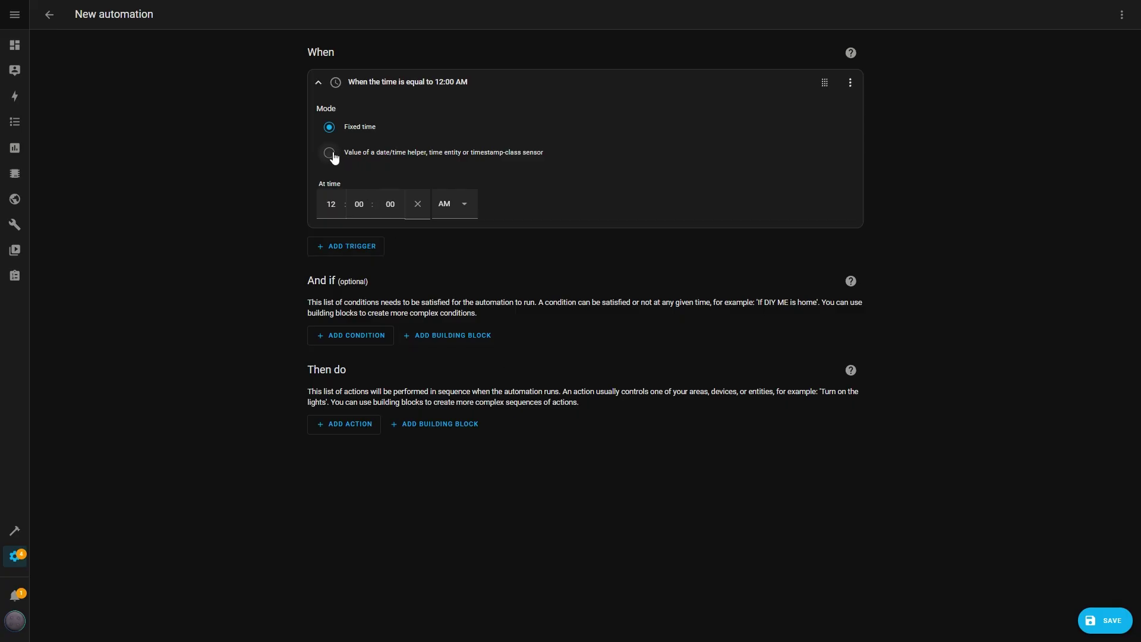
{"action": "left_click", "coordinate": [360, 191]}
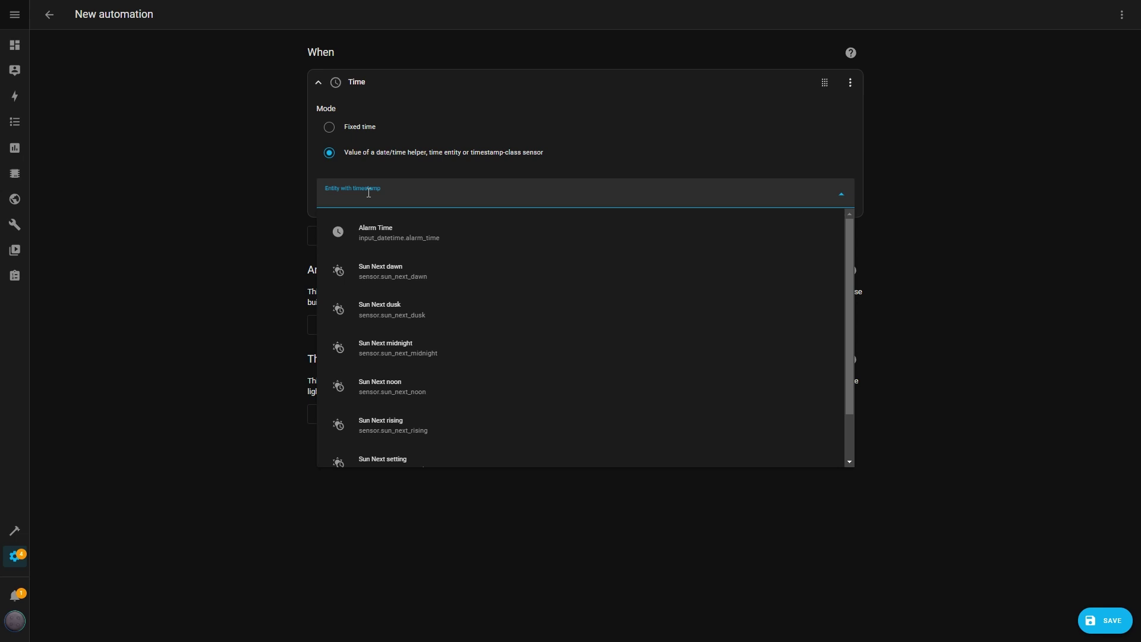
{"action": "type", "text": "al"}
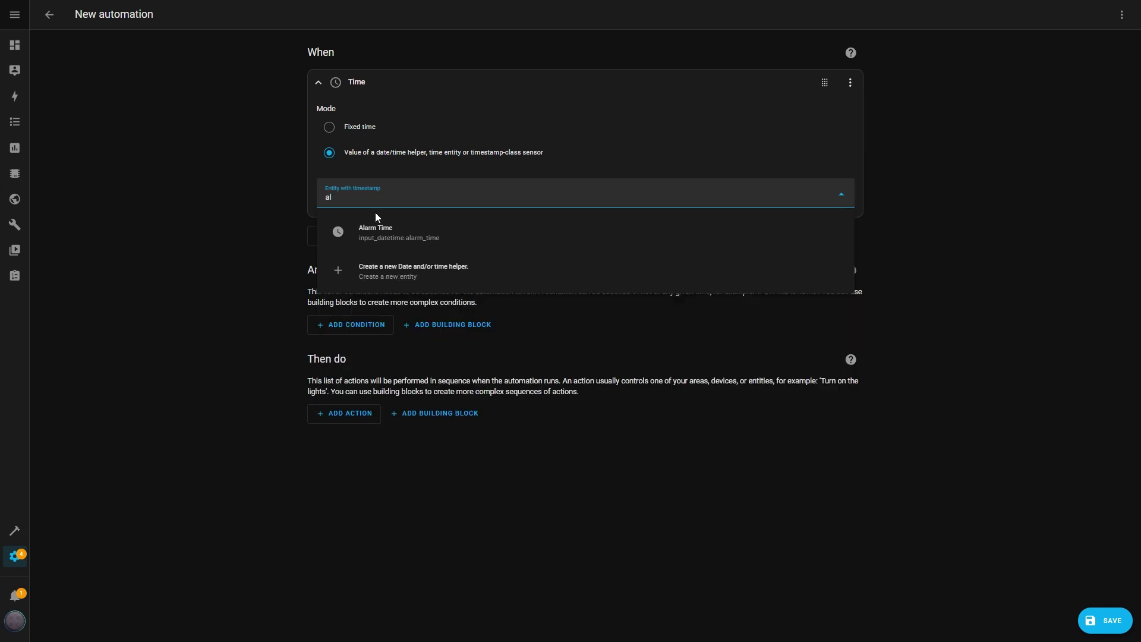
{"action": "left_click", "coordinate": [377, 234]}
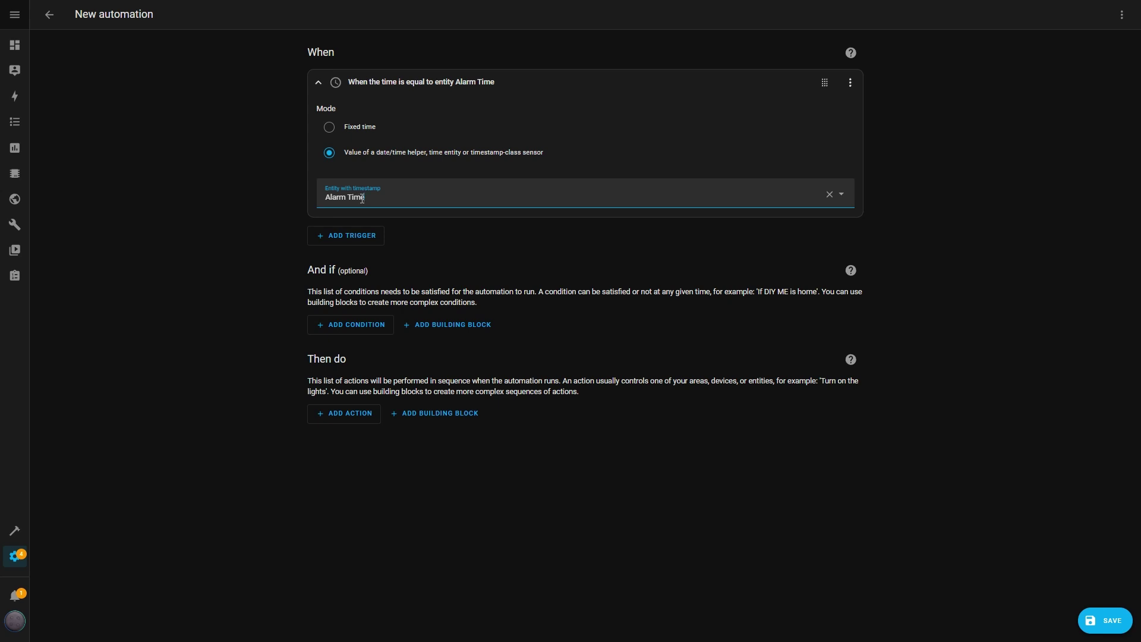
Step: Add an entity state condition requiring Alarm_ON to be On
{"action": "left_click", "coordinate": [342, 325]}
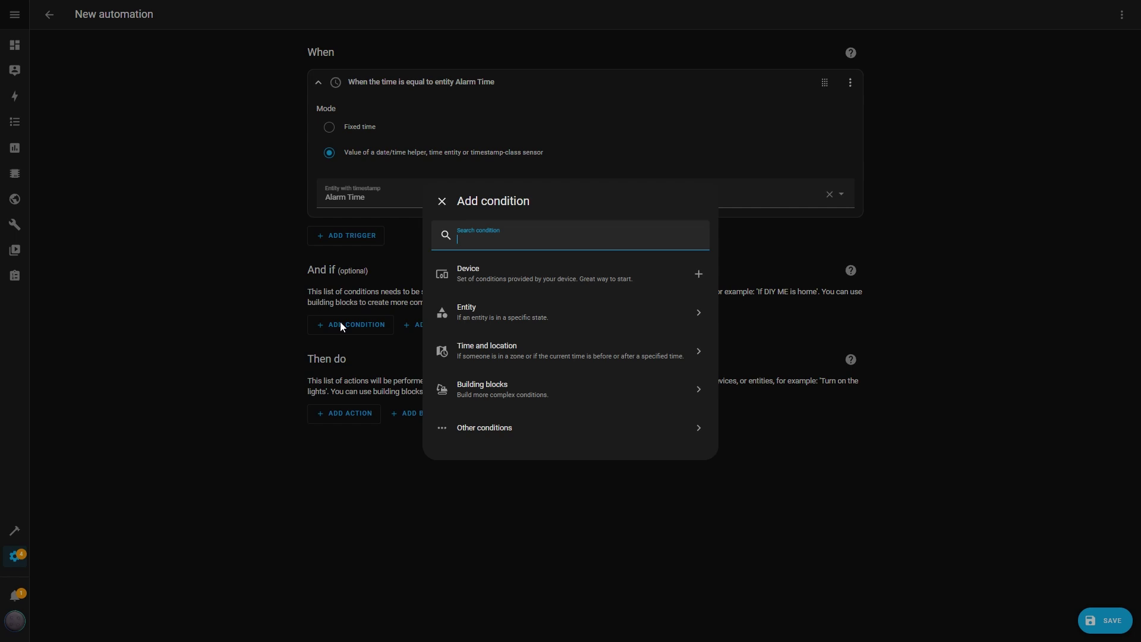
{"action": "left_click", "coordinate": [509, 321]}
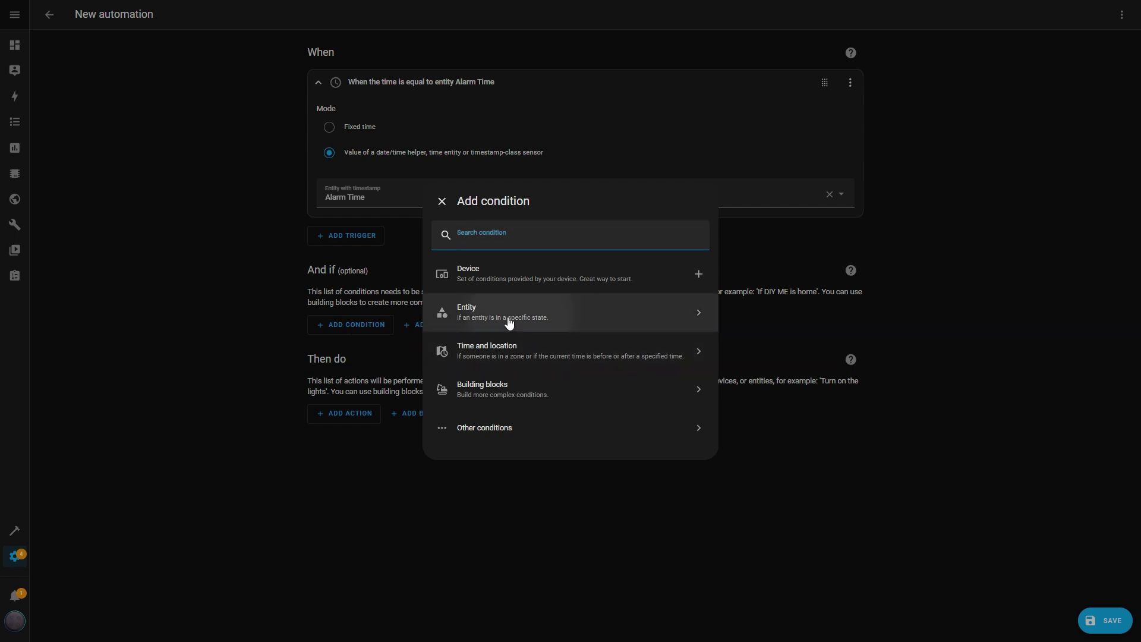
{"action": "left_click", "coordinate": [510, 321]}
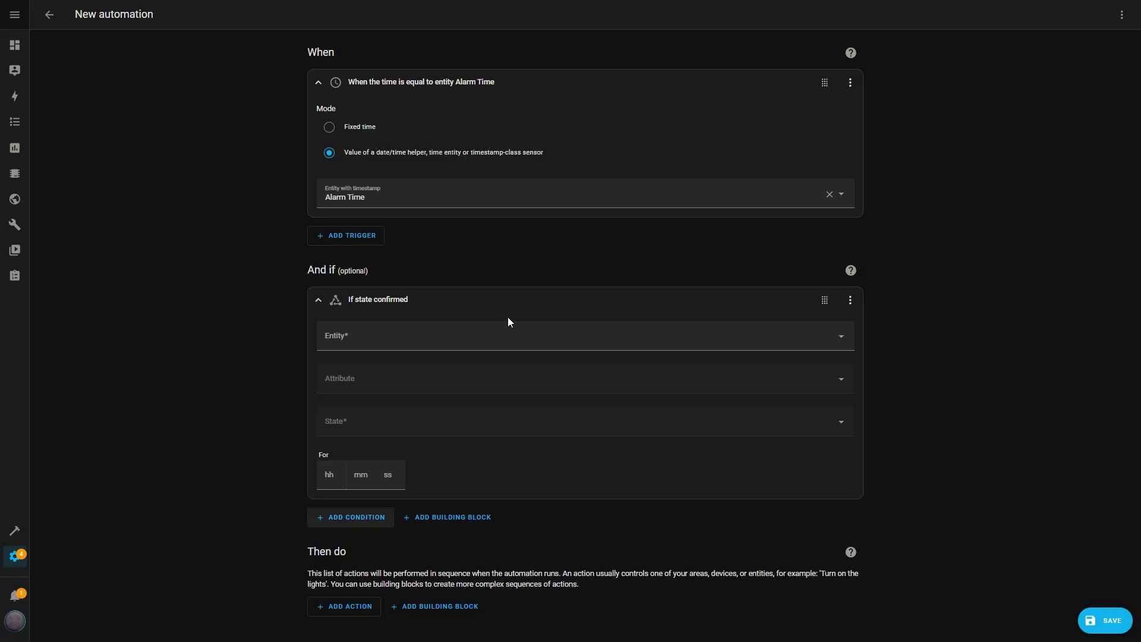
{"action": "left_click", "coordinate": [415, 339]}
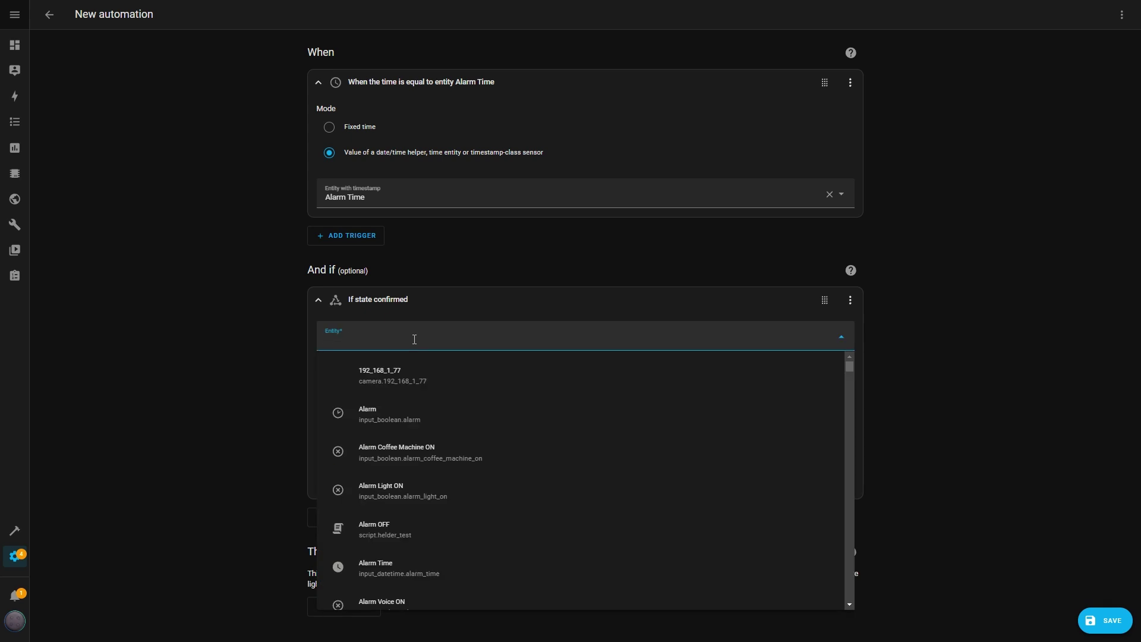
{"action": "type", "text": "alarmc"}
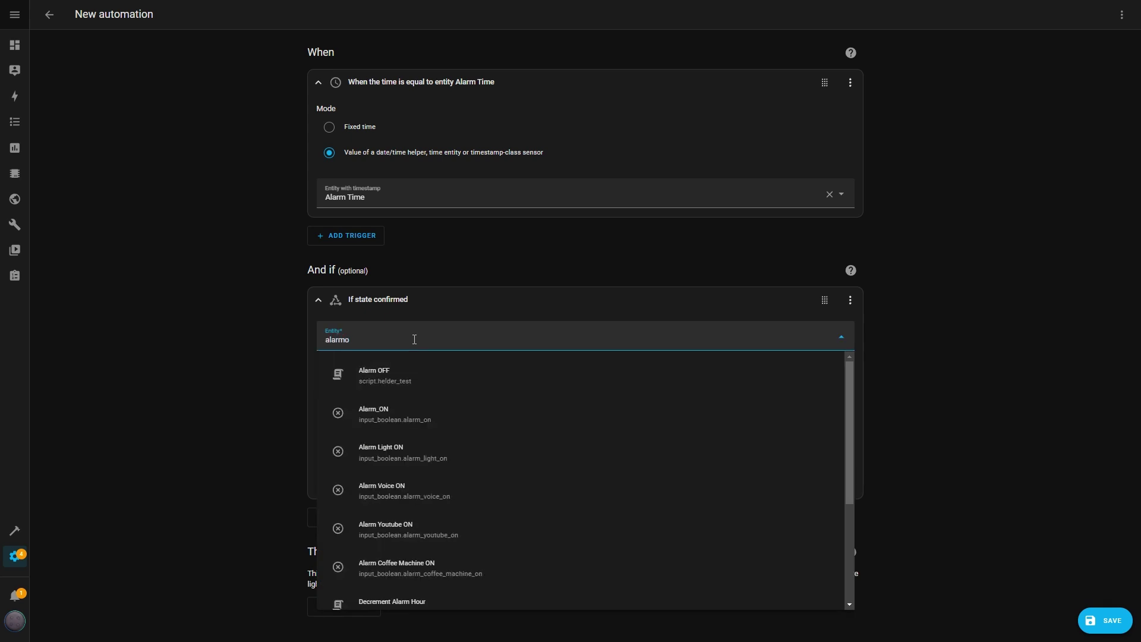
{"action": "key", "text": "BackSpace"}
{"action": "type", "text": "_"}
{"action": "left_click", "coordinate": [390, 375]}
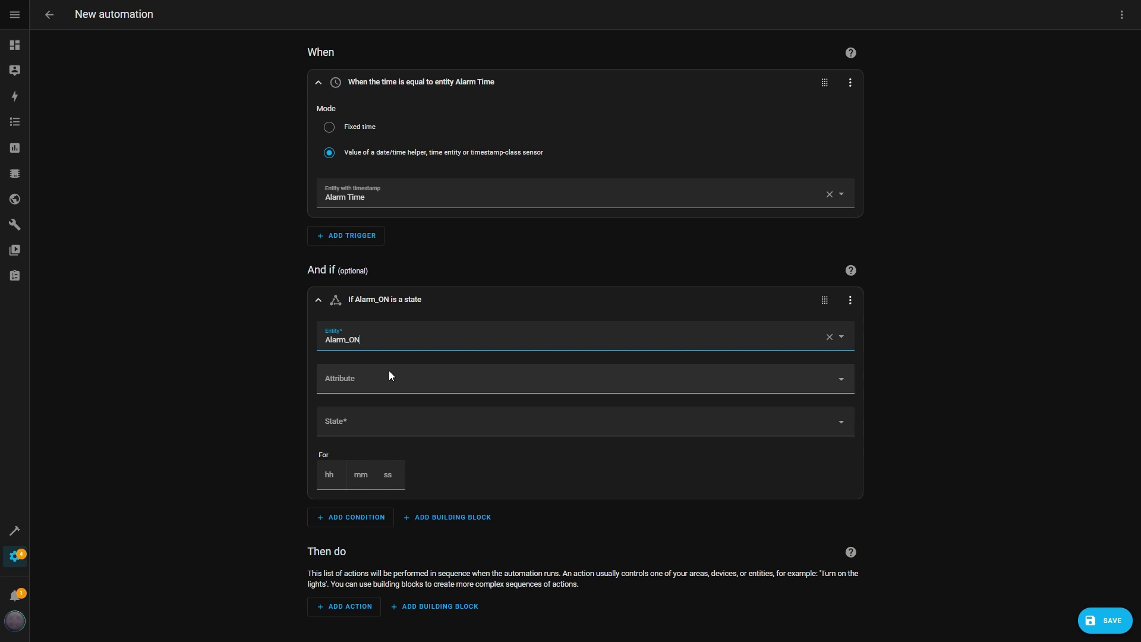
{"action": "left_click", "coordinate": [377, 424]}
{"action": "left_click", "coordinate": [365, 450]}
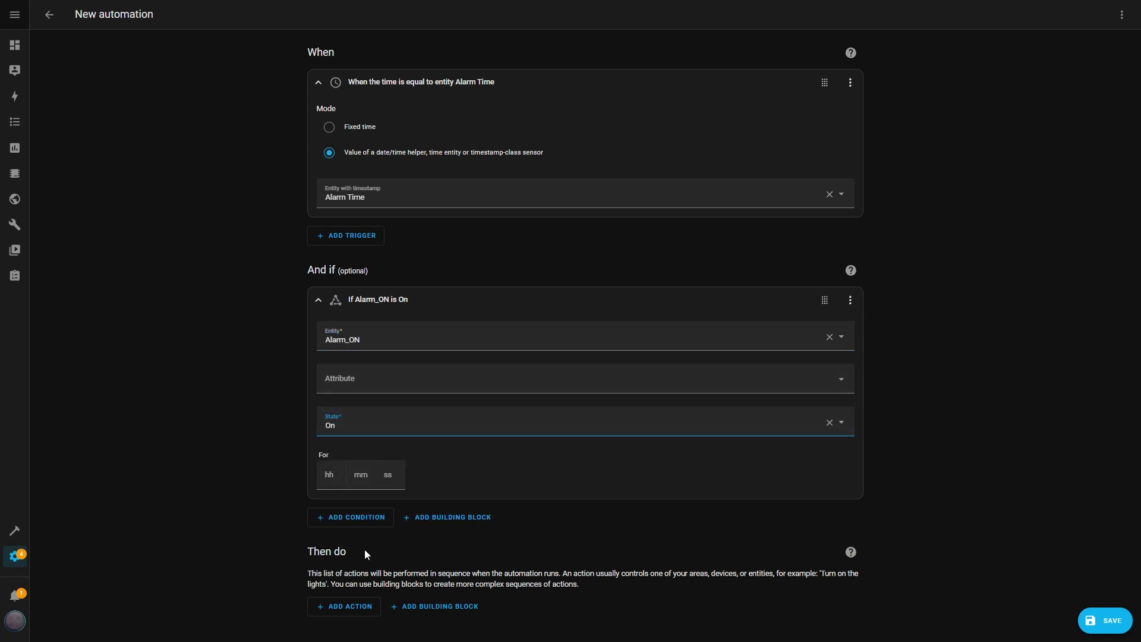
Step: Add an If-then building block to the actions and begin its condition
{"action": "left_click", "coordinate": [443, 612]}
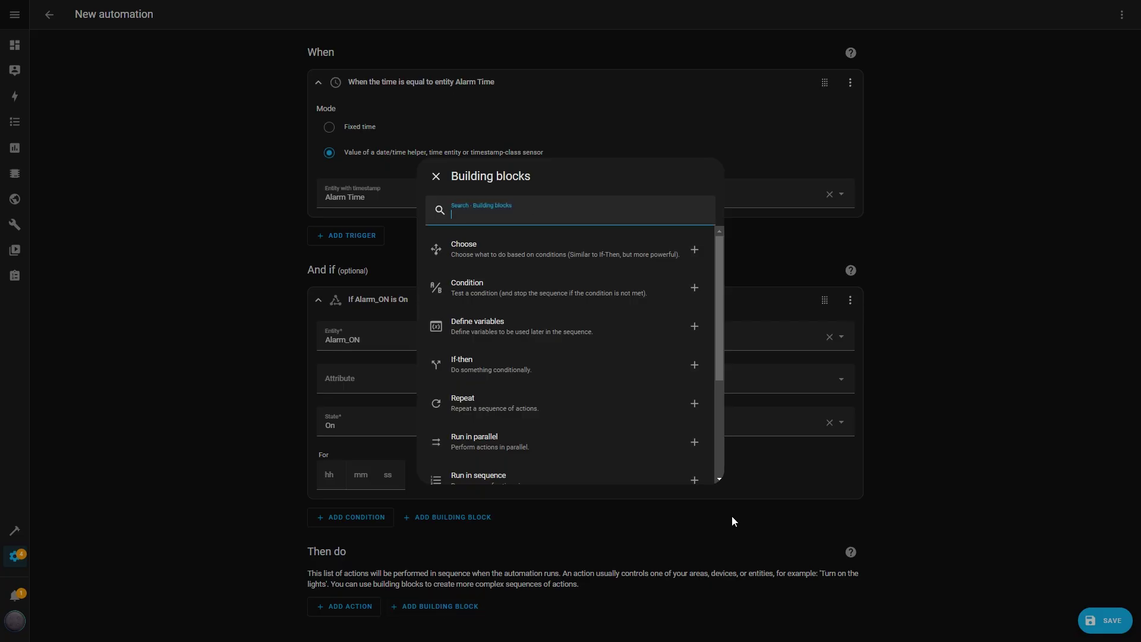
{"action": "left_click", "coordinate": [514, 372]}
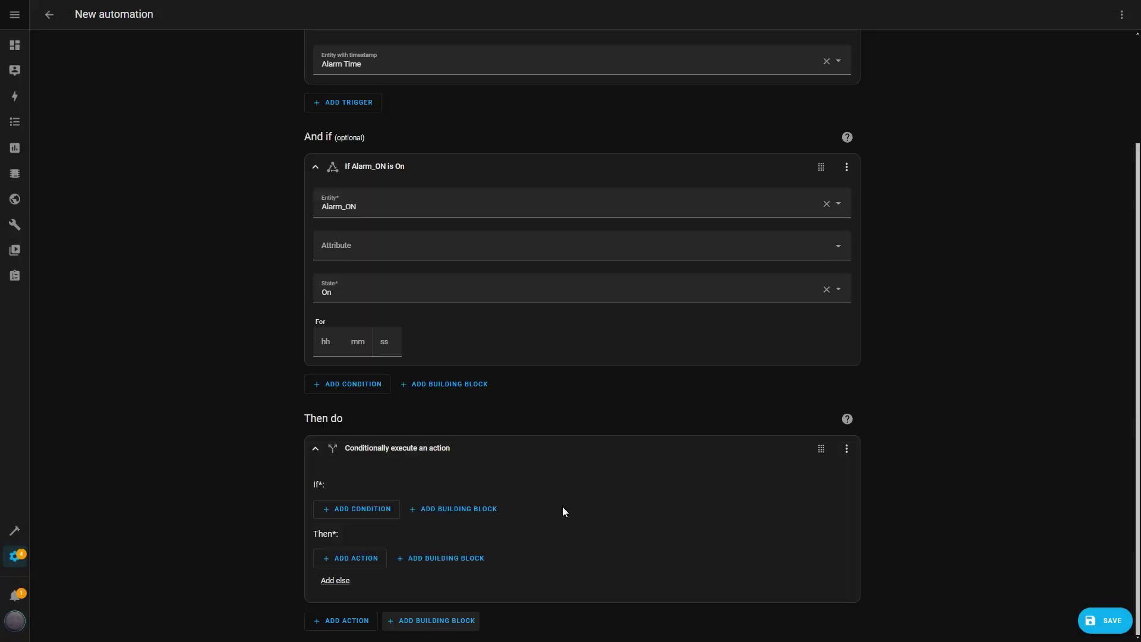
{"action": "left_click", "coordinate": [369, 510]}
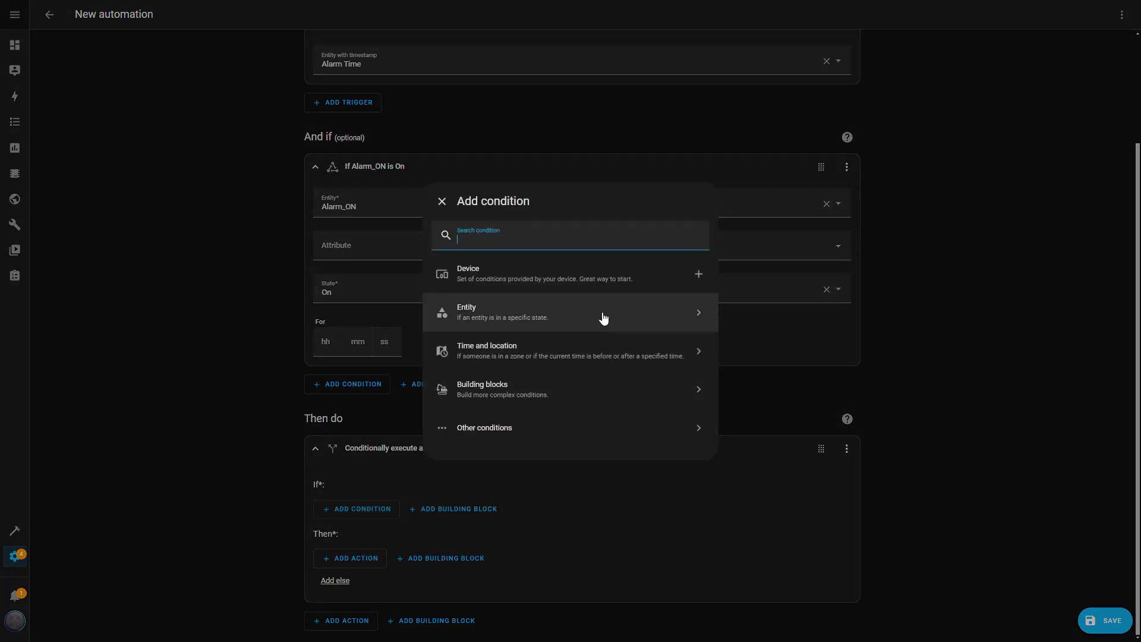
Step: Set the if-then condition to Alarm Voice ON being On
{"action": "left_click", "coordinate": [501, 319]}
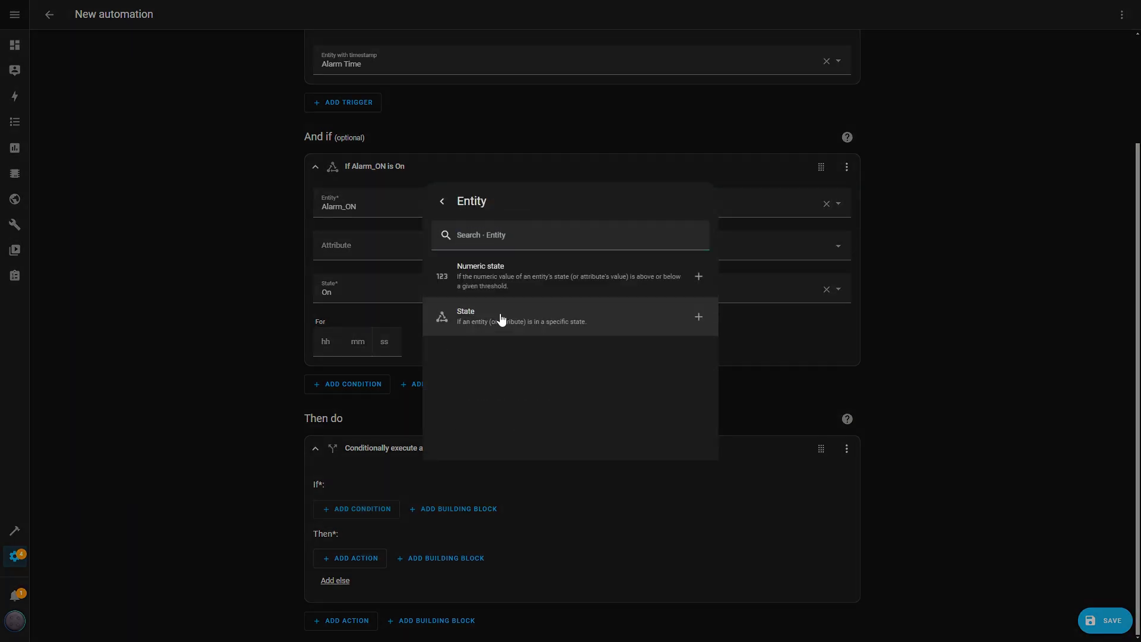
{"action": "left_click", "coordinate": [501, 316]}
{"action": "left_click", "coordinate": [471, 334]}
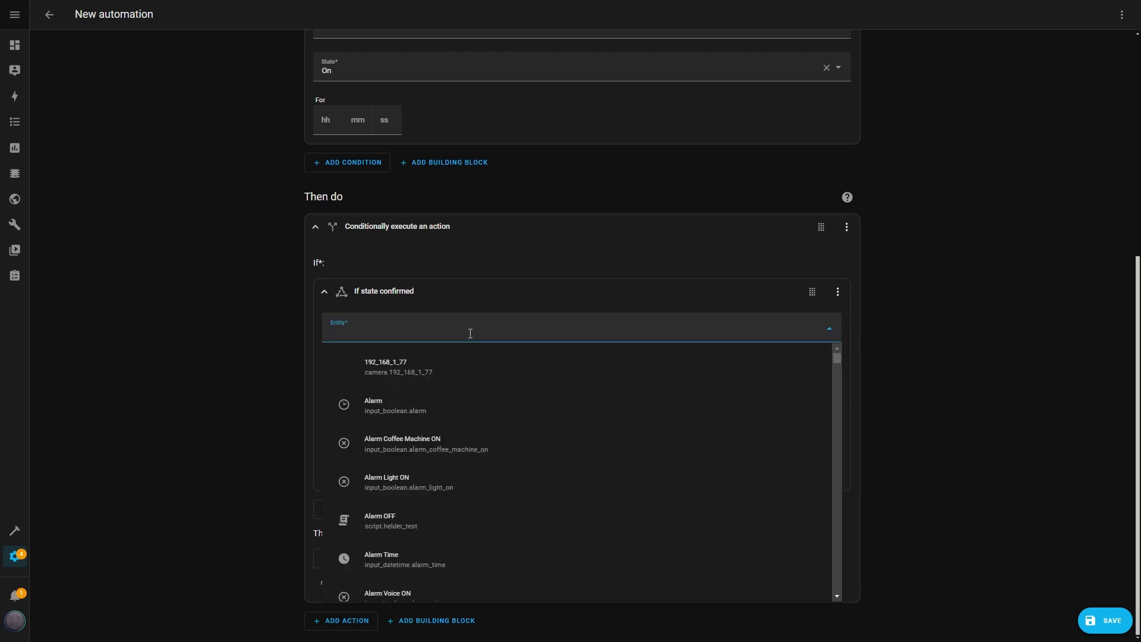
{"action": "type", "text": "voic"}
{"action": "left_click", "coordinate": [428, 402]}
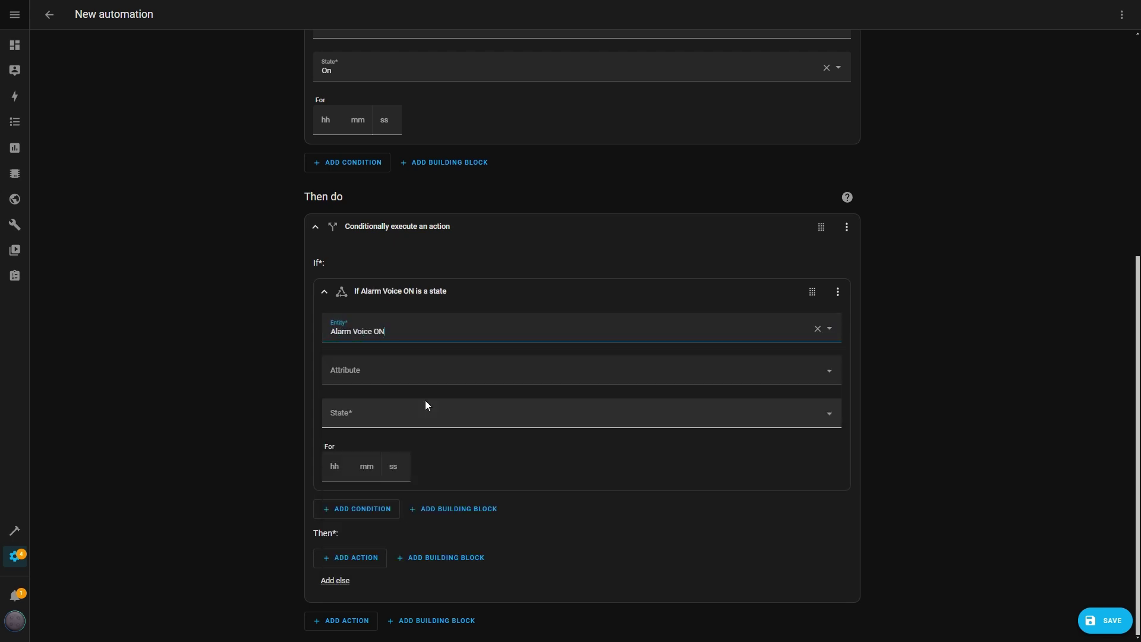
{"action": "left_click", "coordinate": [420, 408]}
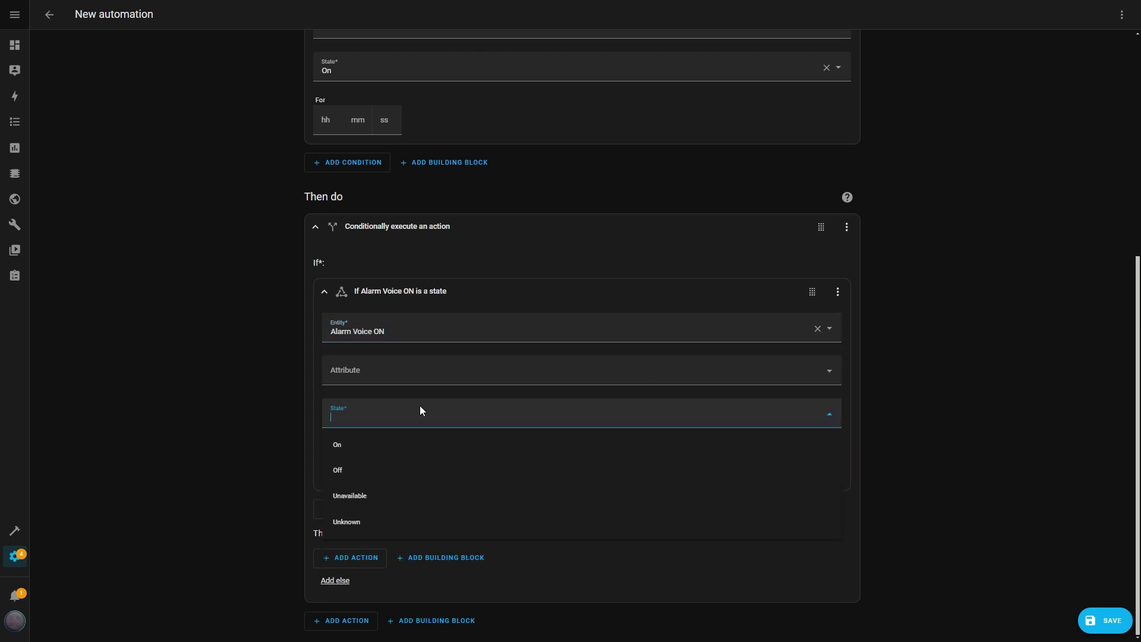
{"action": "left_click", "coordinate": [359, 447]}
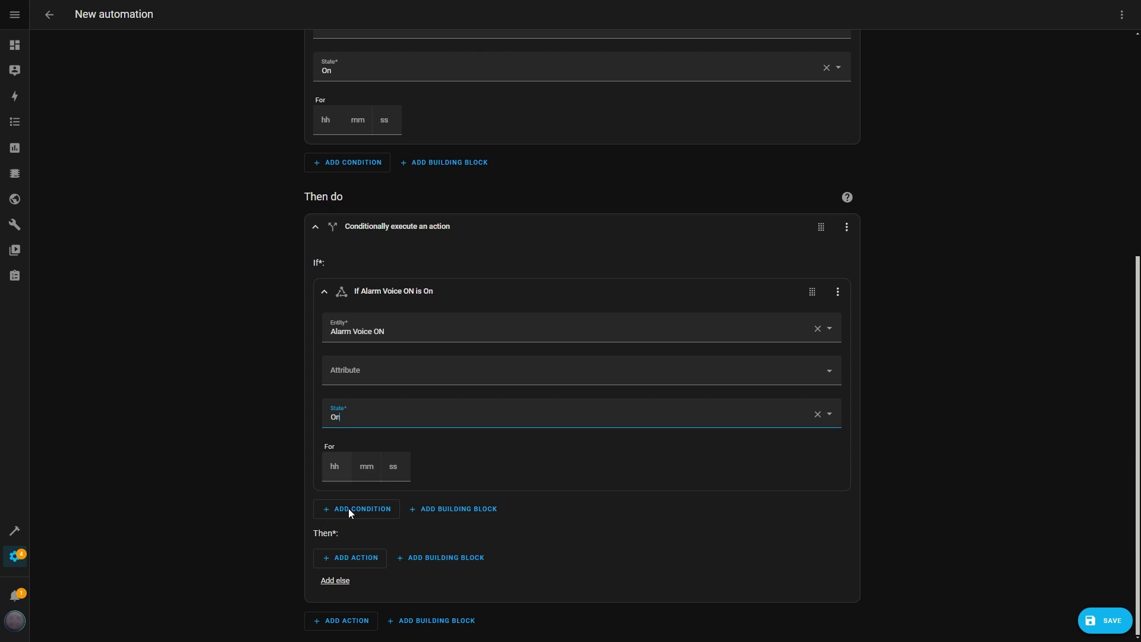
Step: Announce "It's time to wakeup! You've got to work to feed me!" on Jarvis Assist satellite
{"action": "left_click", "coordinate": [358, 560]}
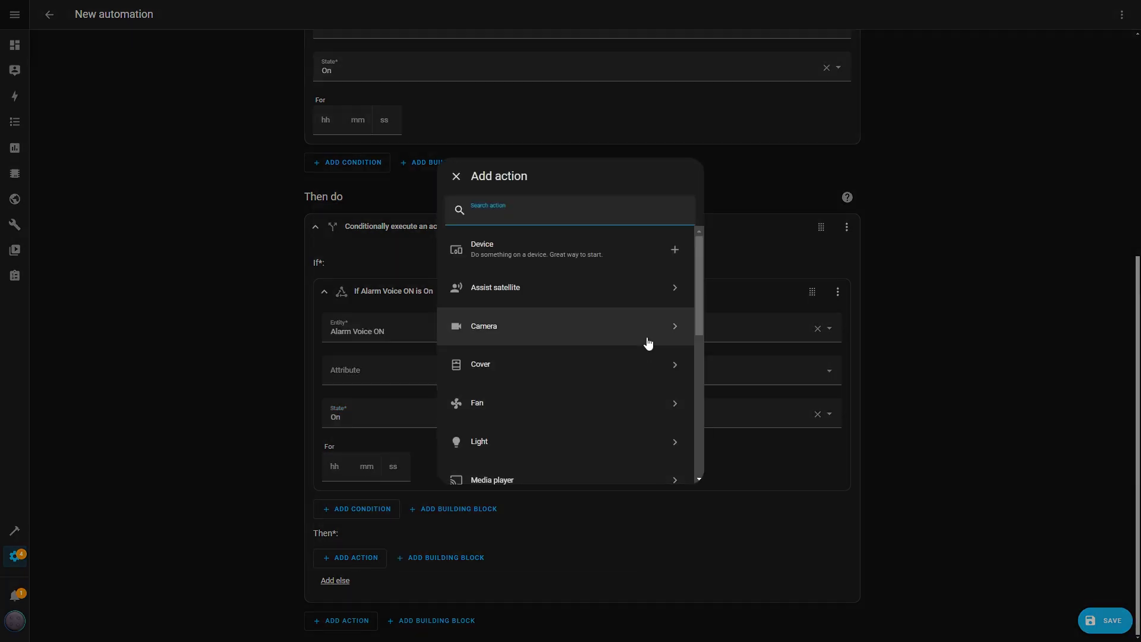
{"action": "left_click", "coordinate": [509, 292]}
{"action": "left_click", "coordinate": [512, 253]}
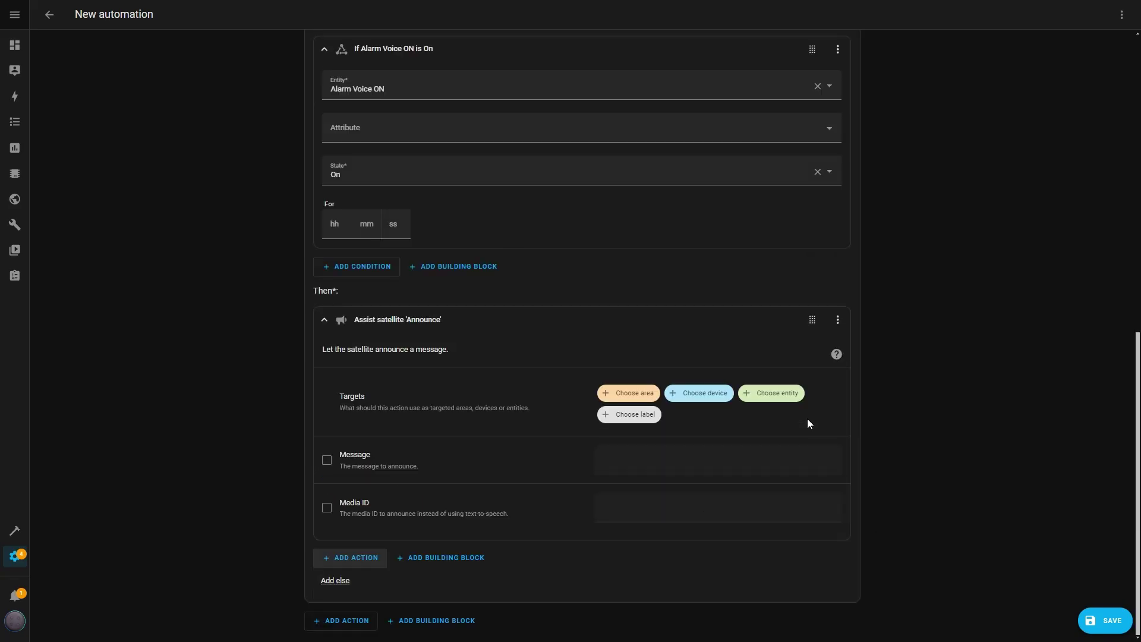
{"action": "left_click", "coordinate": [773, 393]}
{"action": "left_click", "coordinate": [690, 436]}
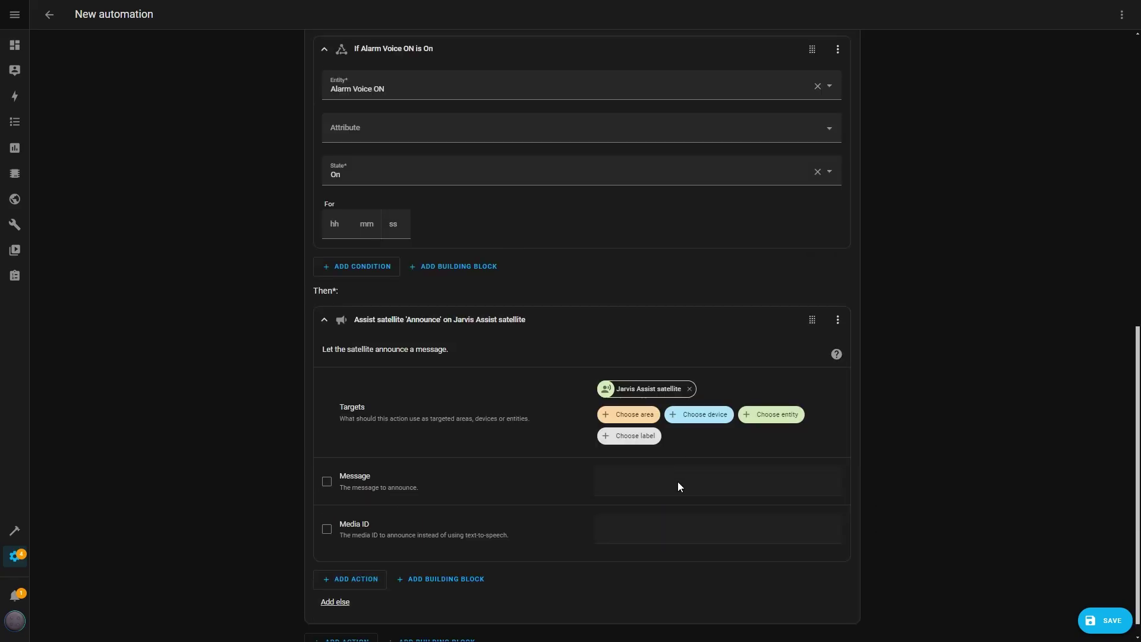
{"action": "left_click", "coordinate": [647, 487]}
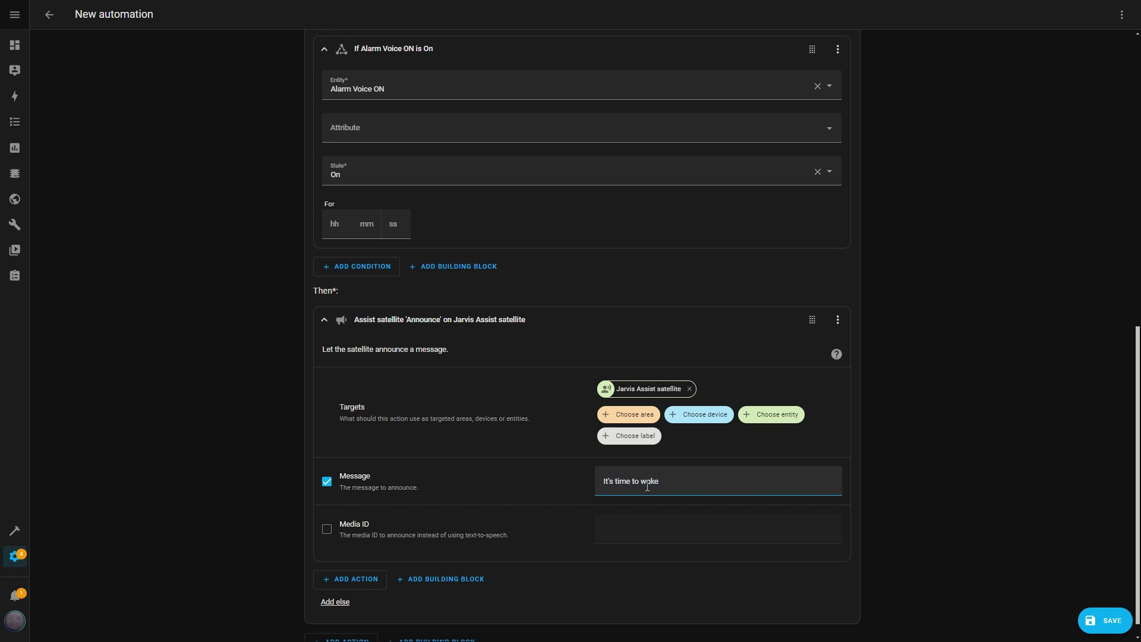
{"action": "type", "text": "It's time to wakeup!"}
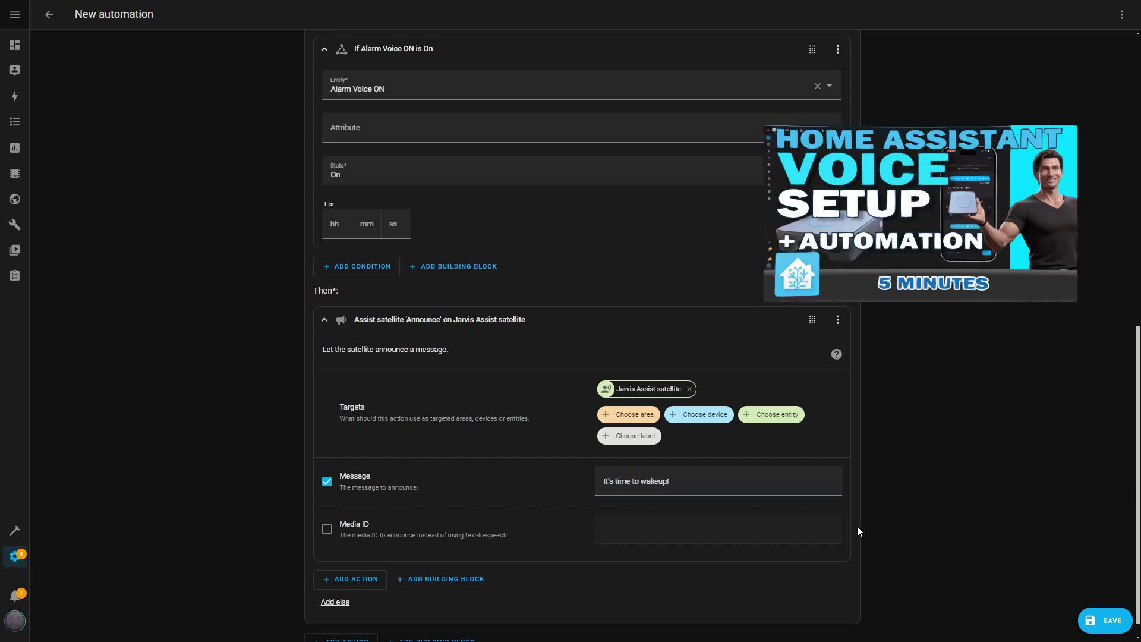
{"action": "type", "text": " You've got to "}
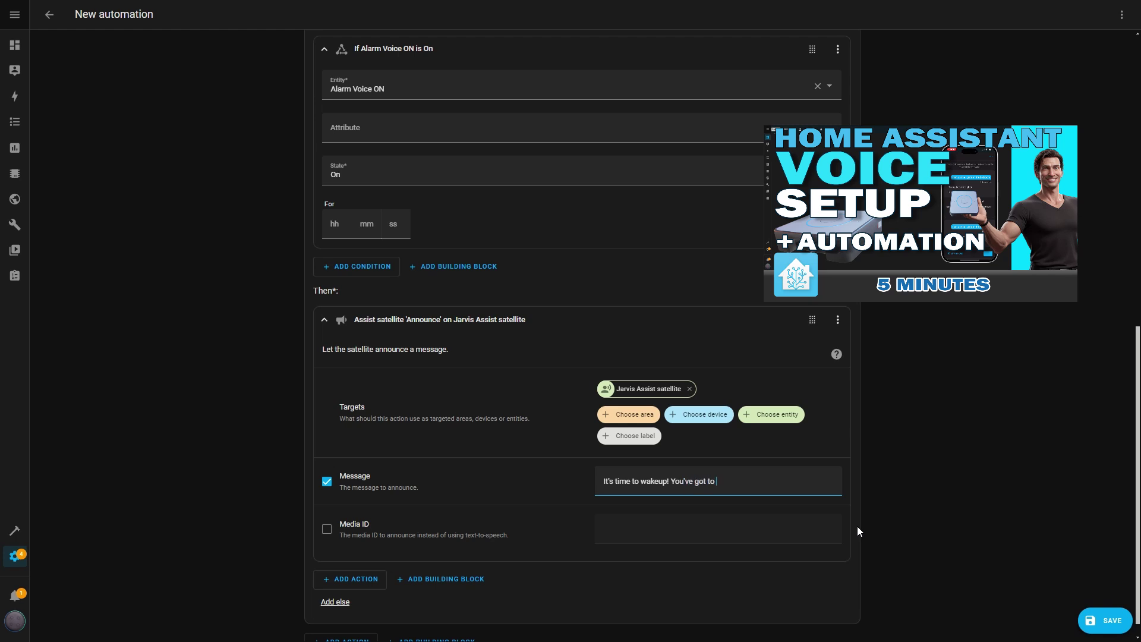
{"action": "type", "text": "work to feed me!"}
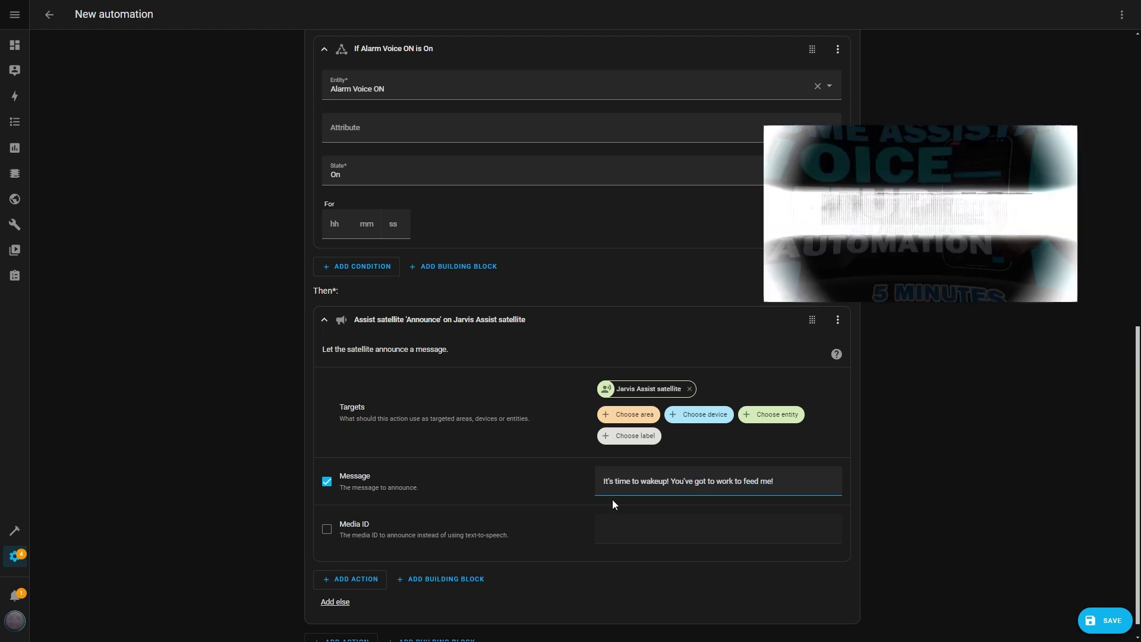
Step: Add a second If-then block with a state condition Alarm Youtube ON = On
{"action": "scroll", "coordinate": [595, 499], "scroll_direction": "down", "scroll_amount": 1}
{"action": "left_click", "coordinate": [446, 627]}
{"action": "left_click", "coordinate": [487, 360]}
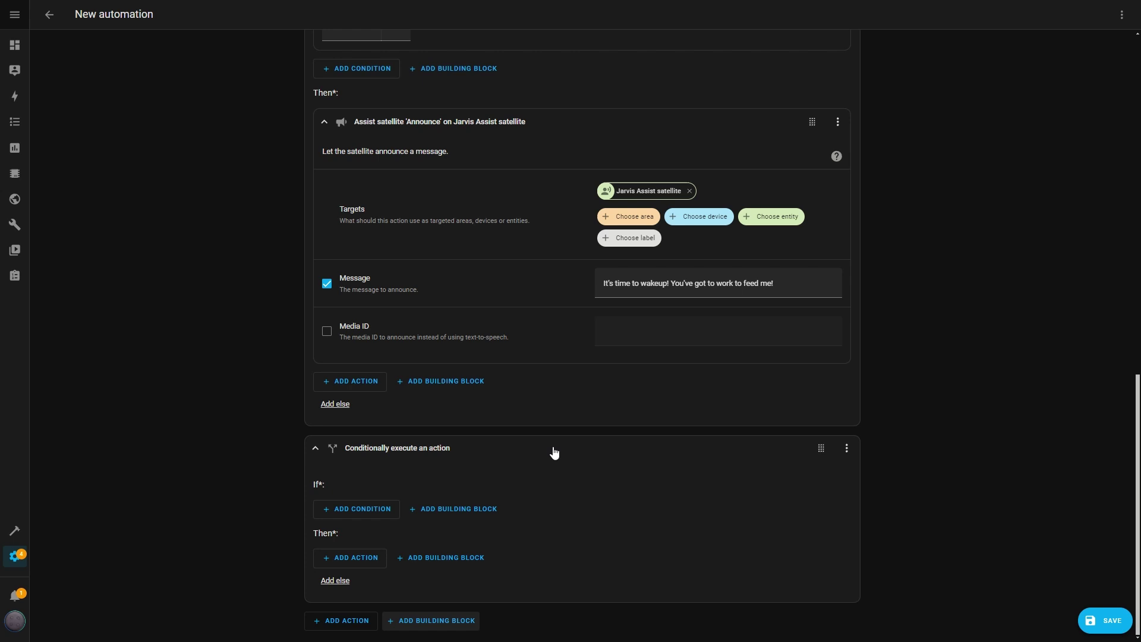
{"action": "left_click", "coordinate": [350, 512]}
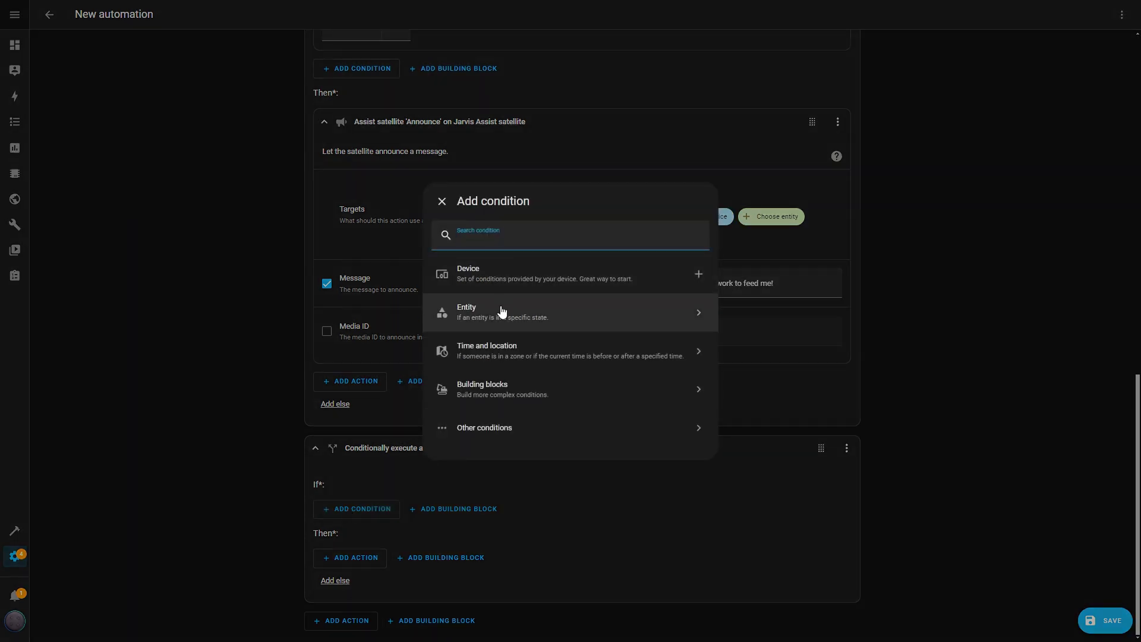
{"action": "left_click", "coordinate": [502, 308]}
{"action": "left_click", "coordinate": [502, 312]}
{"action": "type", "text": "you"}
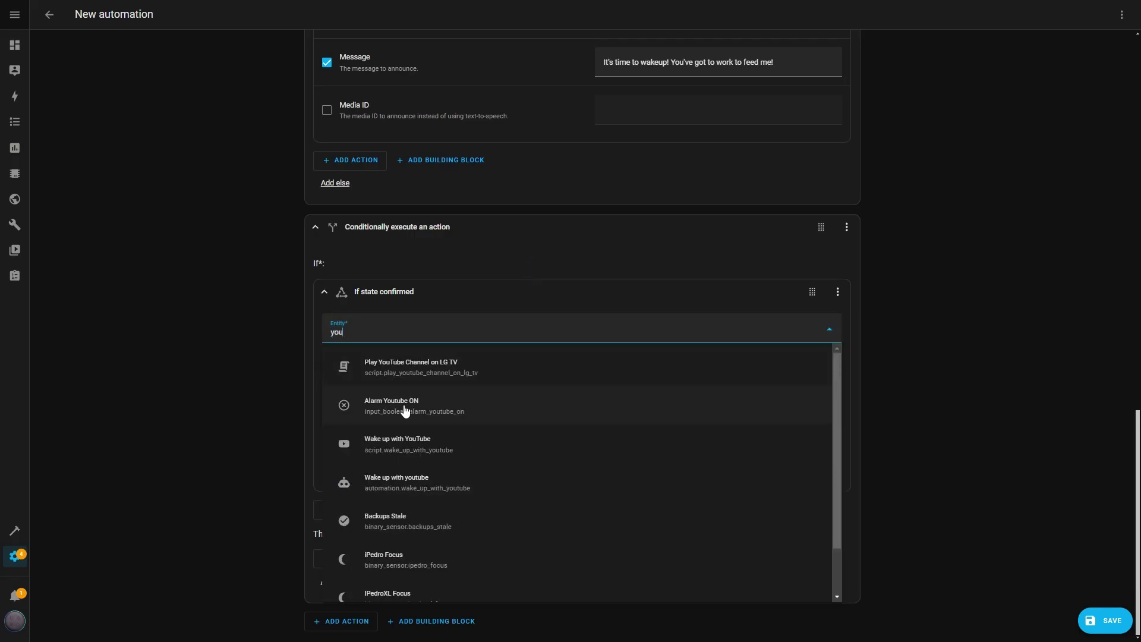
{"action": "left_click", "coordinate": [440, 409]}
{"action": "left_click", "coordinate": [416, 416]}
{"action": "left_click", "coordinate": [377, 442]}
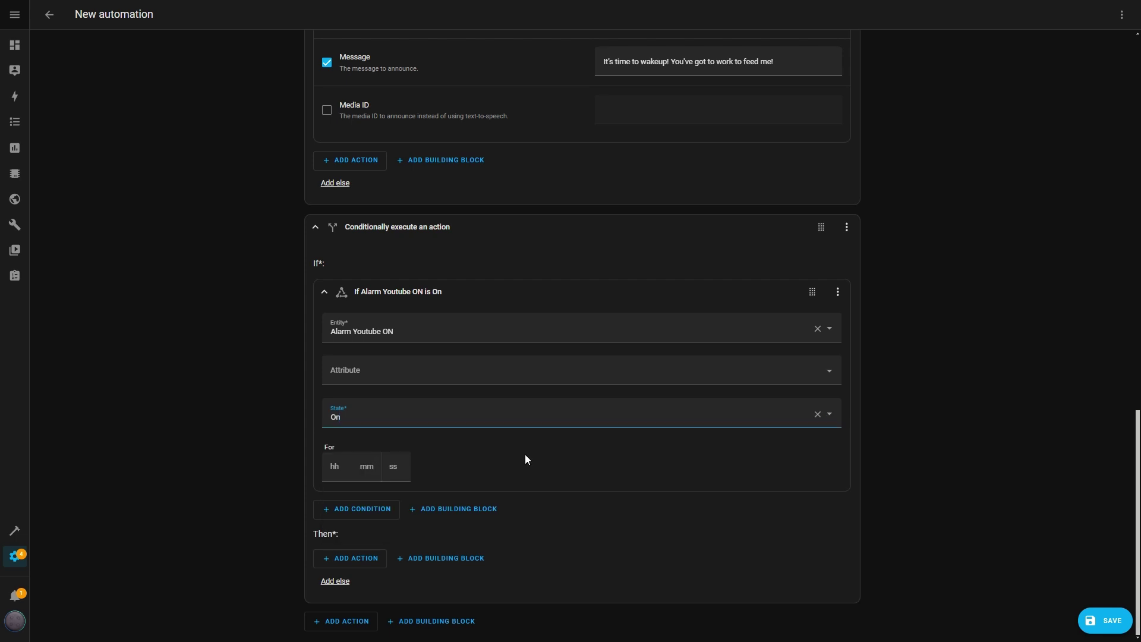
Step: Add a Perform action step running Script: Play YouTube Channel on LG TV
{"action": "left_click", "coordinate": [350, 557]}
{"action": "scroll", "coordinate": [550, 345], "scroll_direction": "down", "scroll_amount": 2}
{"action": "scroll", "coordinate": [552, 350], "scroll_direction": "down", "scroll_amount": 5}
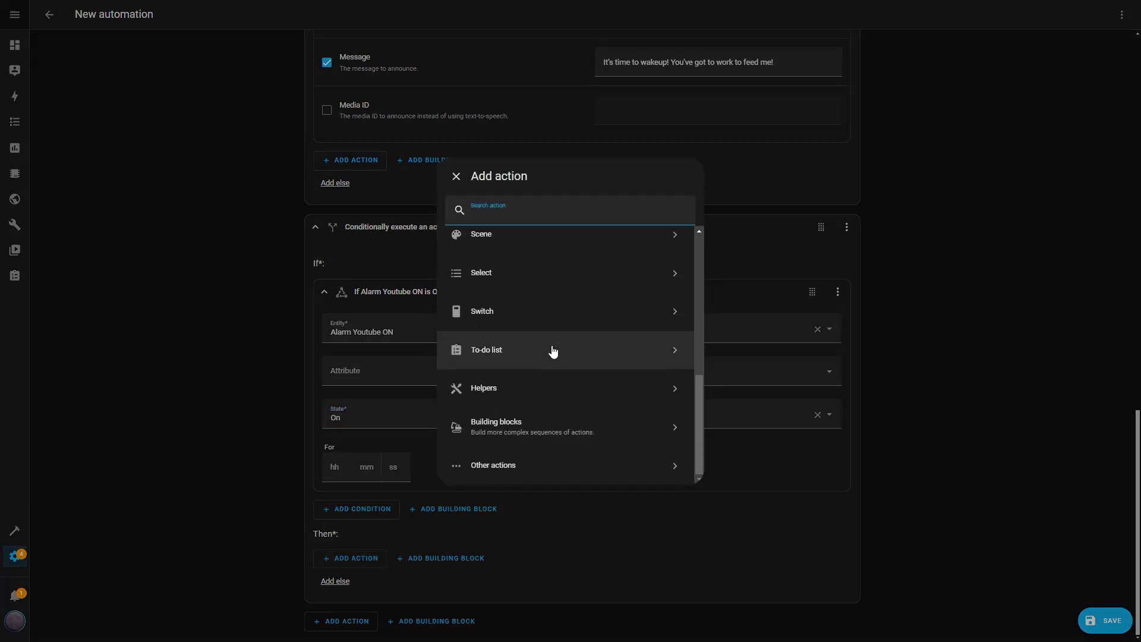
{"action": "left_click", "coordinate": [529, 463]}
{"action": "left_click", "coordinate": [544, 291]}
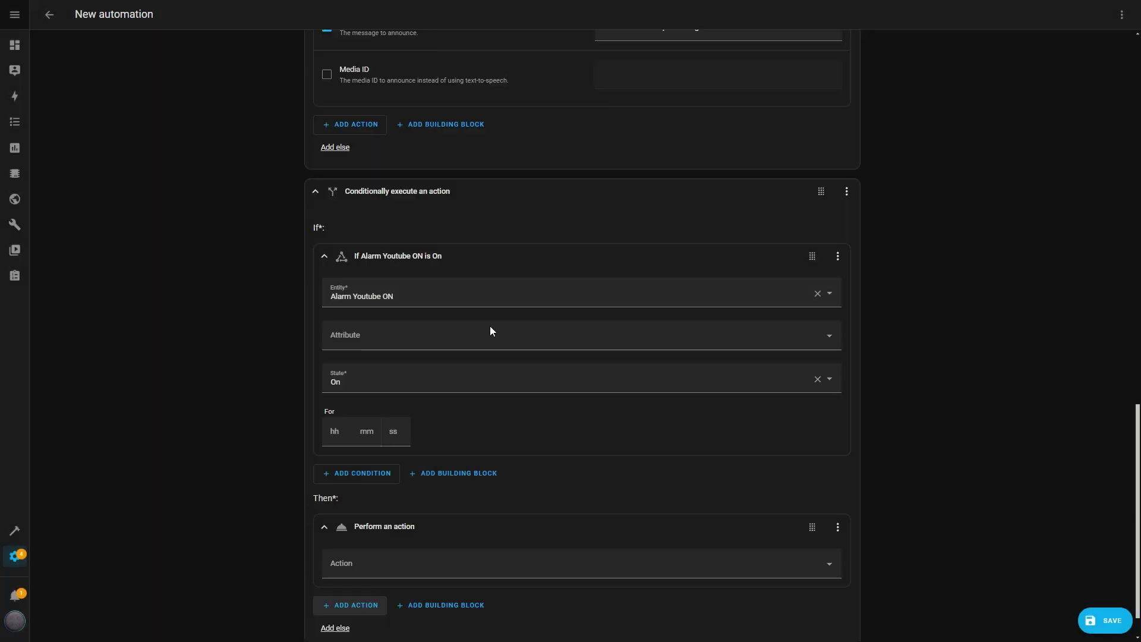
{"action": "scroll", "coordinate": [431, 559], "scroll_direction": "down", "scroll_amount": 2}
{"action": "left_click", "coordinate": [439, 522]}
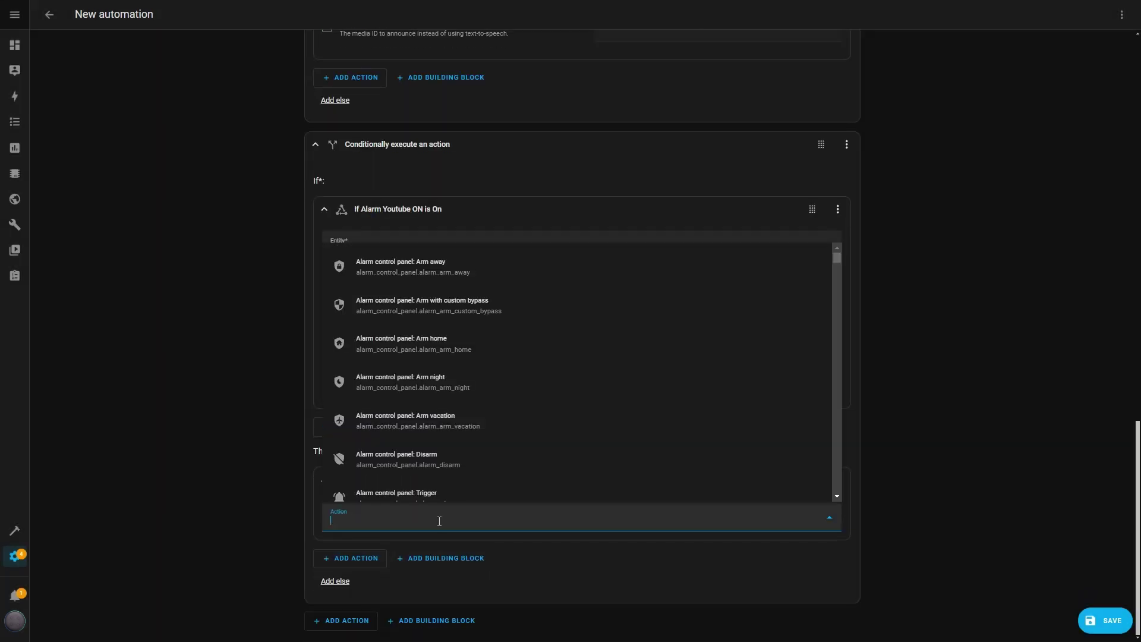
{"action": "type", "text": "you"}
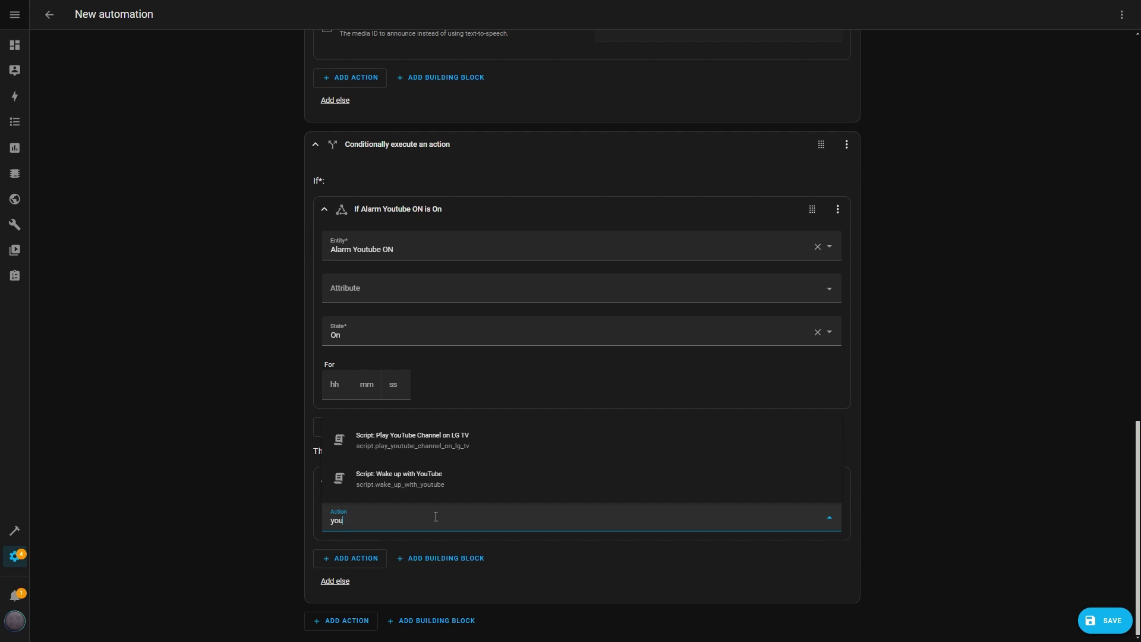
{"action": "left_click", "coordinate": [444, 443]}
{"action": "scroll", "coordinate": [662, 512], "scroll_direction": "down", "scroll_amount": 1}
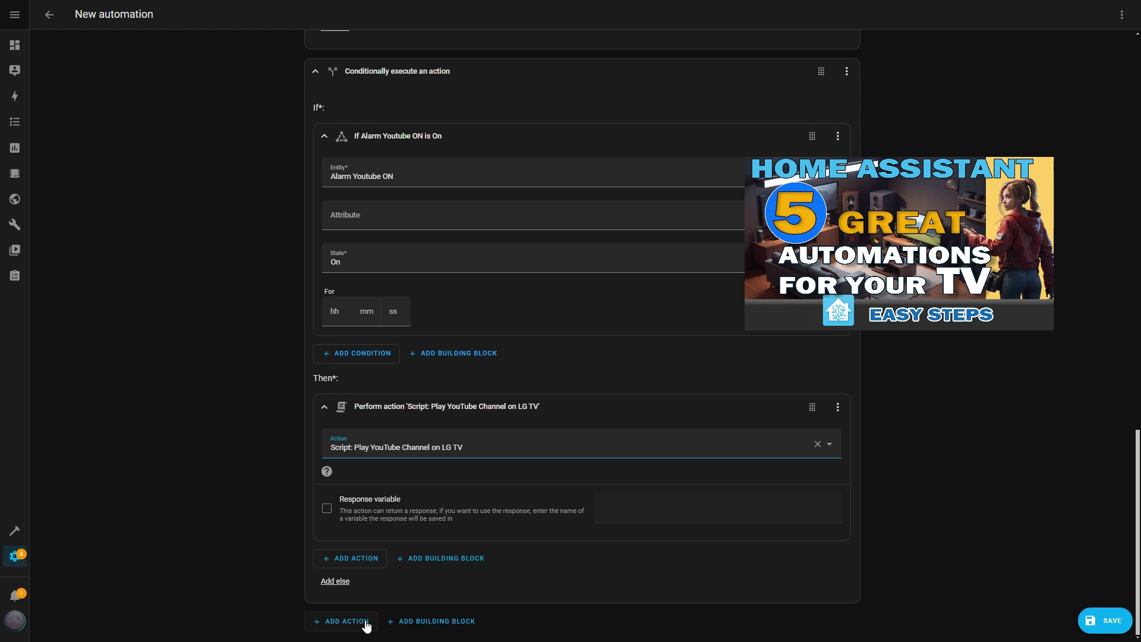
Step: Add another If-then block with a state condition Alarm Light ON = On
{"action": "left_click", "coordinate": [455, 622]}
{"action": "left_click", "coordinate": [461, 370]}
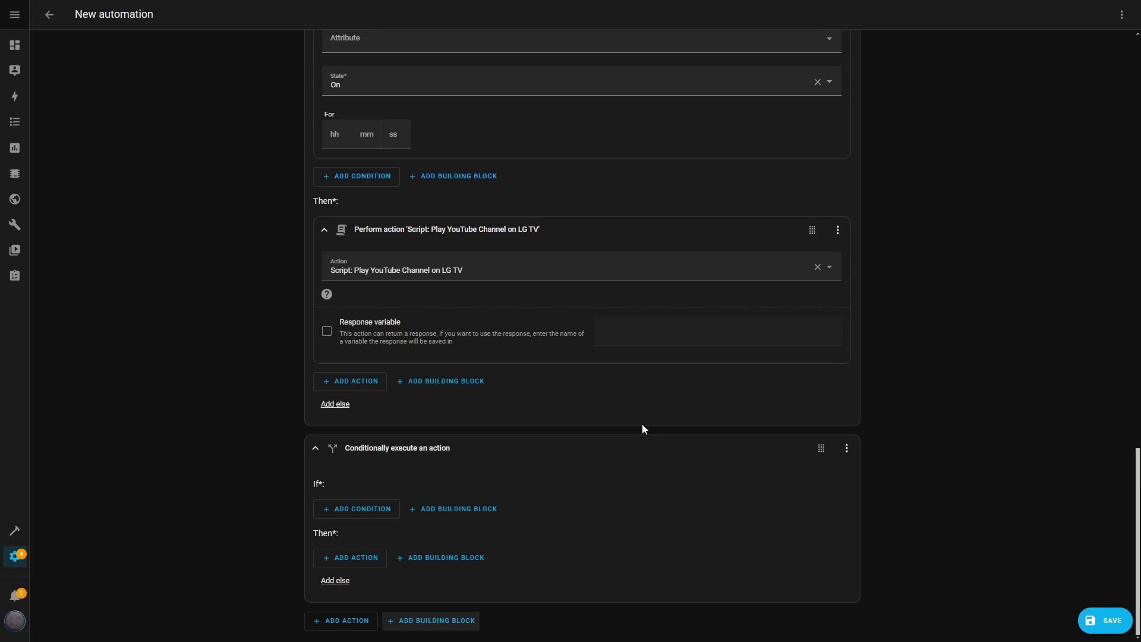
{"action": "left_click", "coordinate": [362, 510]}
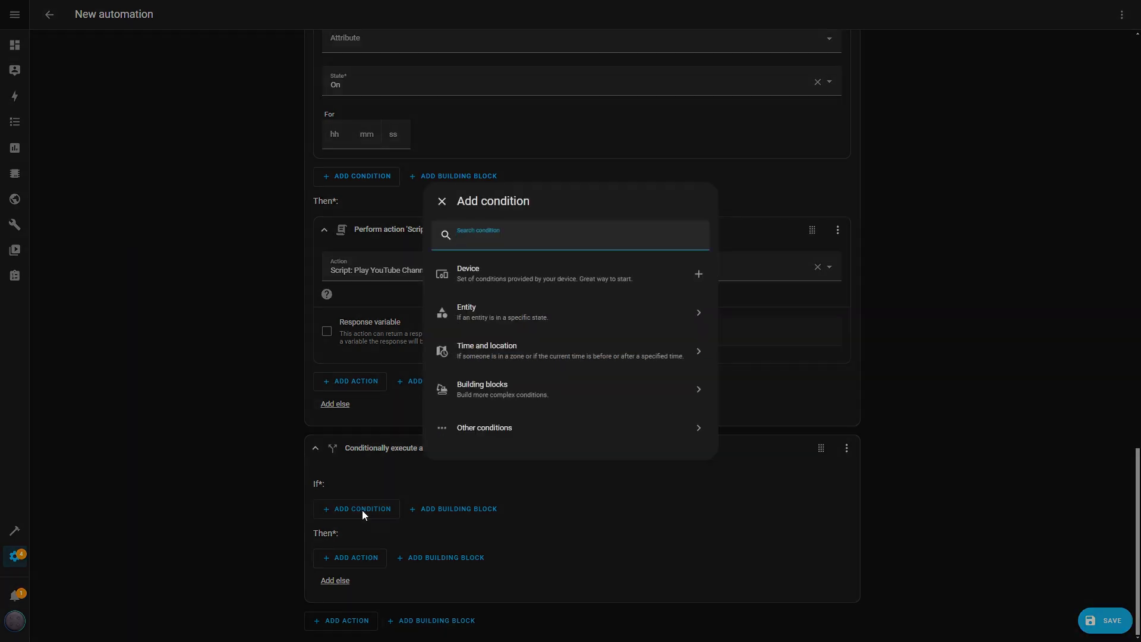
{"action": "left_click", "coordinate": [573, 331]}
{"action": "left_click", "coordinate": [504, 325]}
{"action": "left_click", "coordinate": [479, 338]}
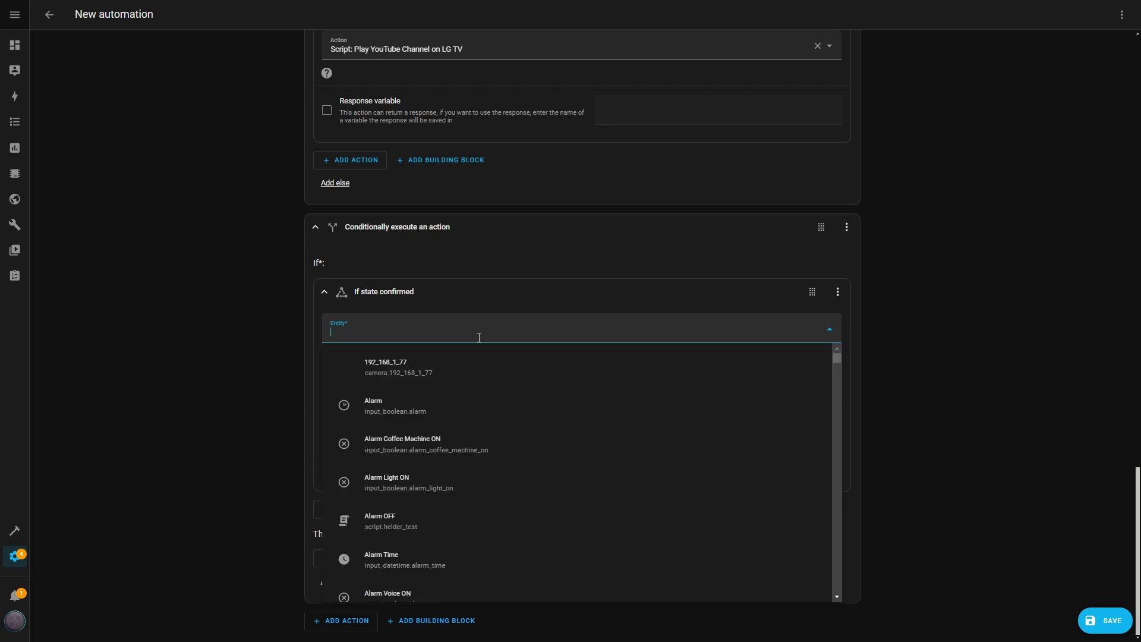
{"action": "left_click", "coordinate": [398, 482]}
{"action": "left_click", "coordinate": [362, 418]}
{"action": "left_click", "coordinate": [359, 448]}
Step: Add a Switch turn-on action targeting the Bedroom switch
{"action": "left_click", "coordinate": [358, 558]}
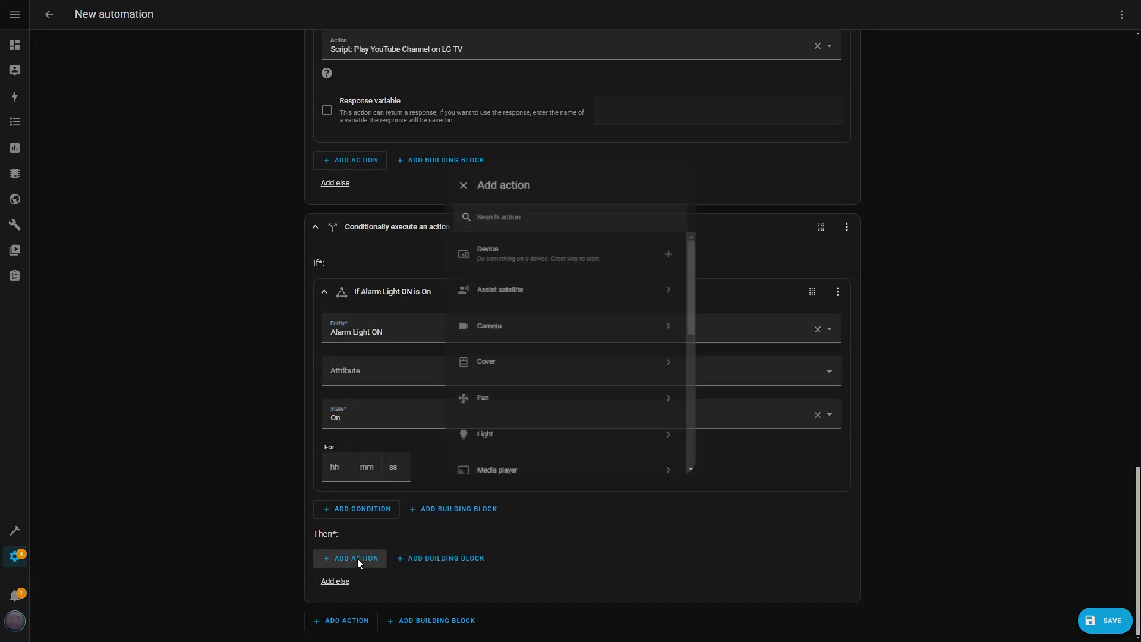
{"action": "scroll", "coordinate": [595, 398], "scroll_direction": "down", "scroll_amount": 5}
{"action": "left_click", "coordinate": [501, 377]}
{"action": "left_click", "coordinate": [500, 327]}
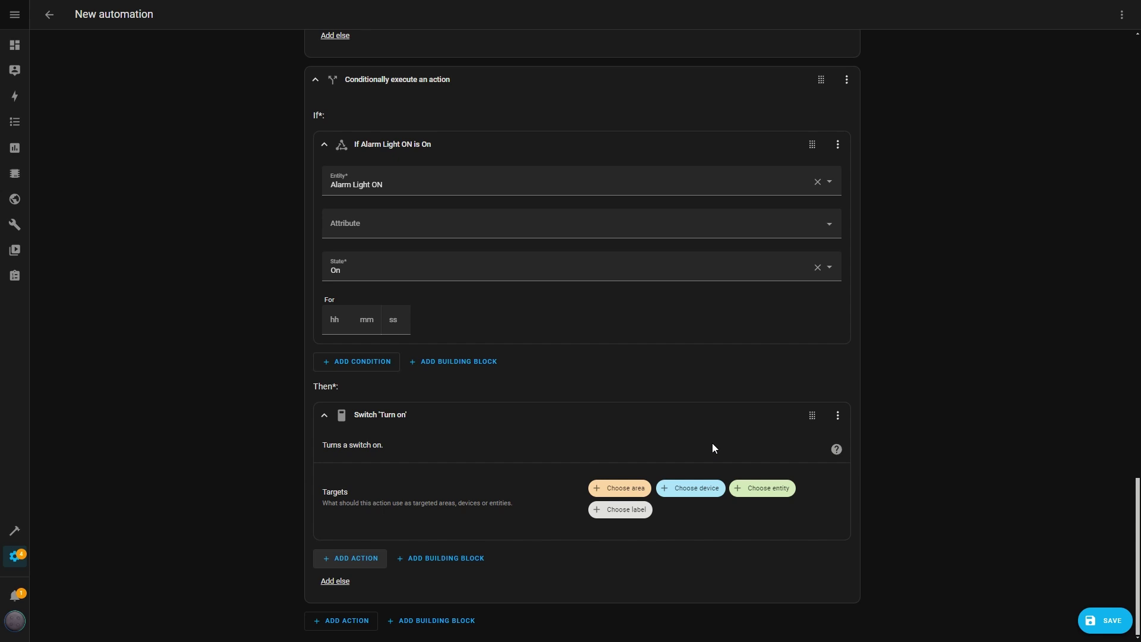
{"action": "left_click", "coordinate": [764, 488]}
{"action": "type", "text": "bed"}
{"action": "left_click", "coordinate": [666, 531]}
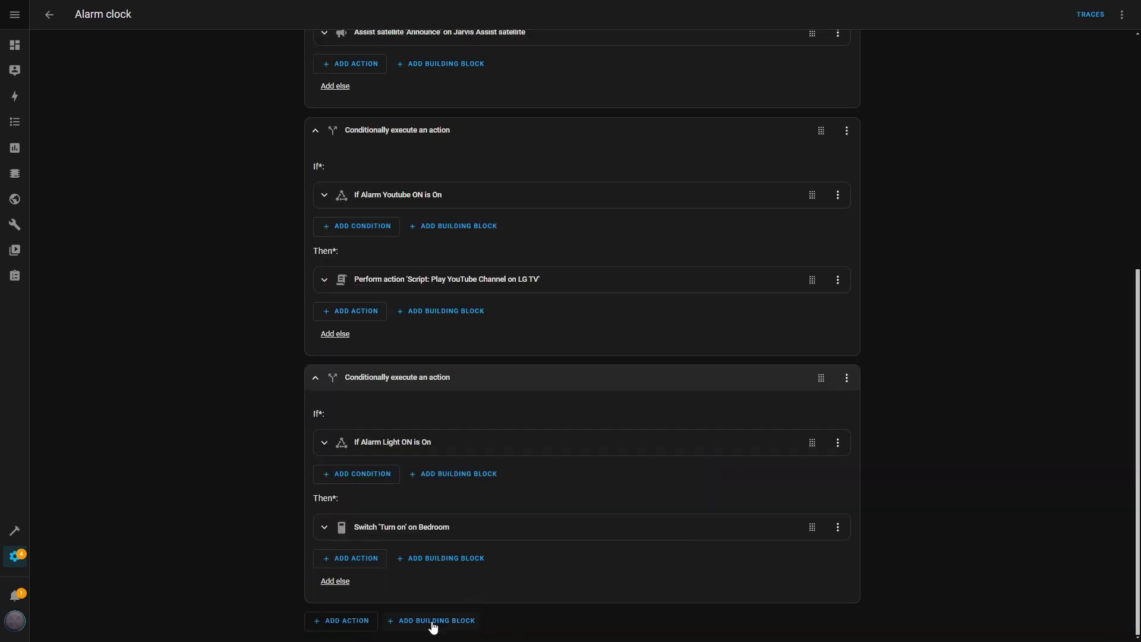
Step: Add a third If-then block with State condition Alarm Coffee Machine ON = On
{"action": "left_click", "coordinate": [433, 621]}
{"action": "left_click", "coordinate": [475, 363]}
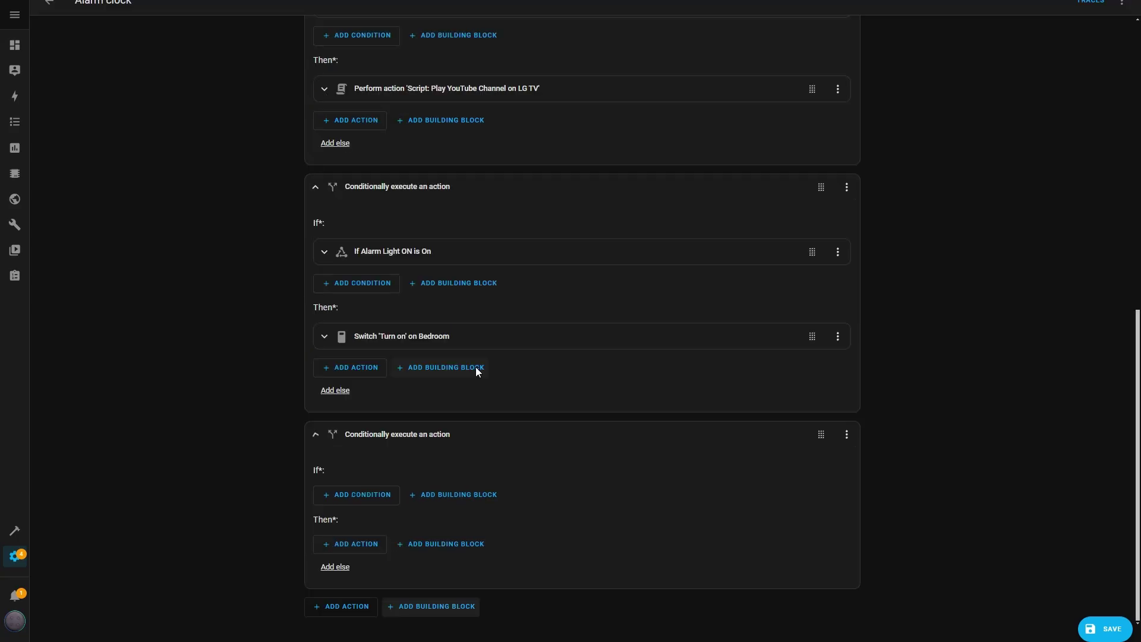
{"action": "left_click", "coordinate": [378, 512]}
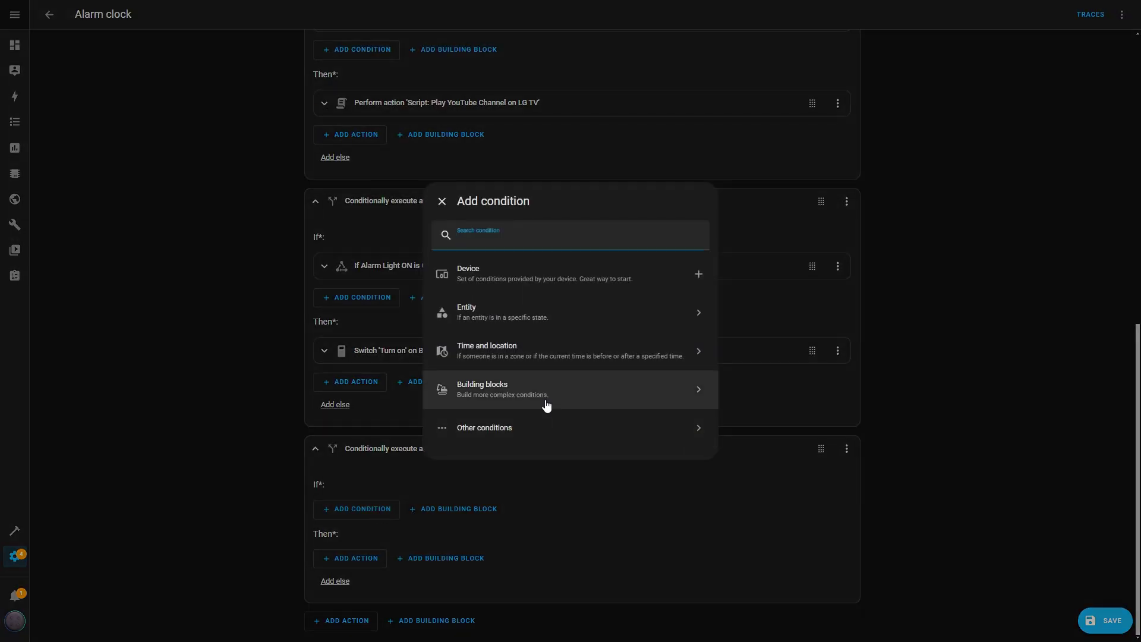
{"action": "left_click", "coordinate": [538, 312]}
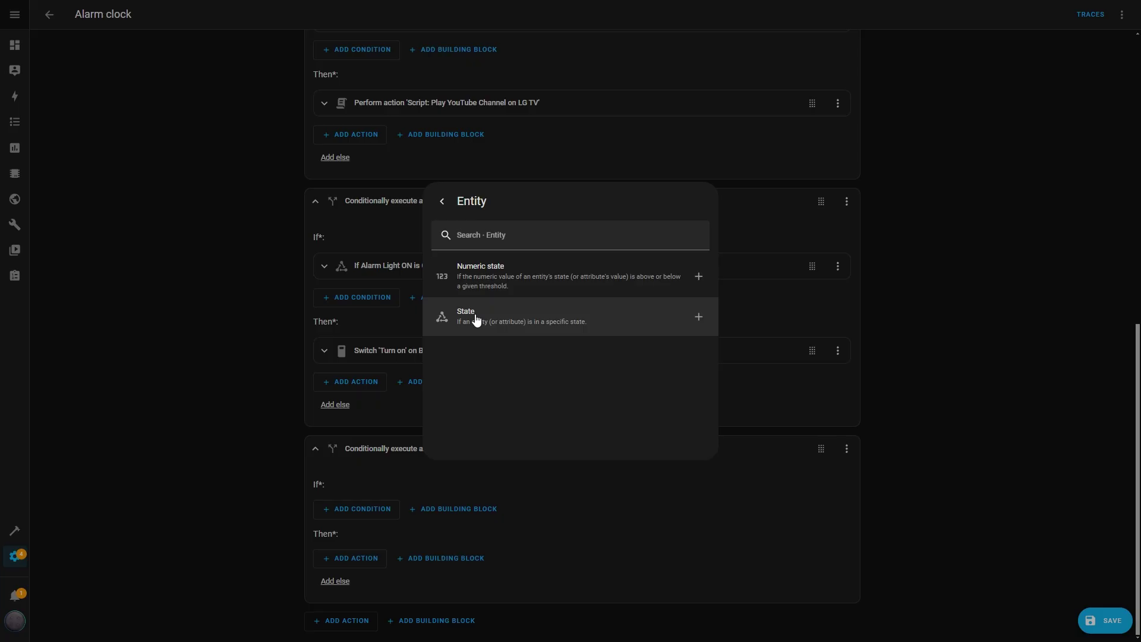
{"action": "left_click", "coordinate": [476, 319]}
{"action": "left_click", "coordinate": [438, 331]}
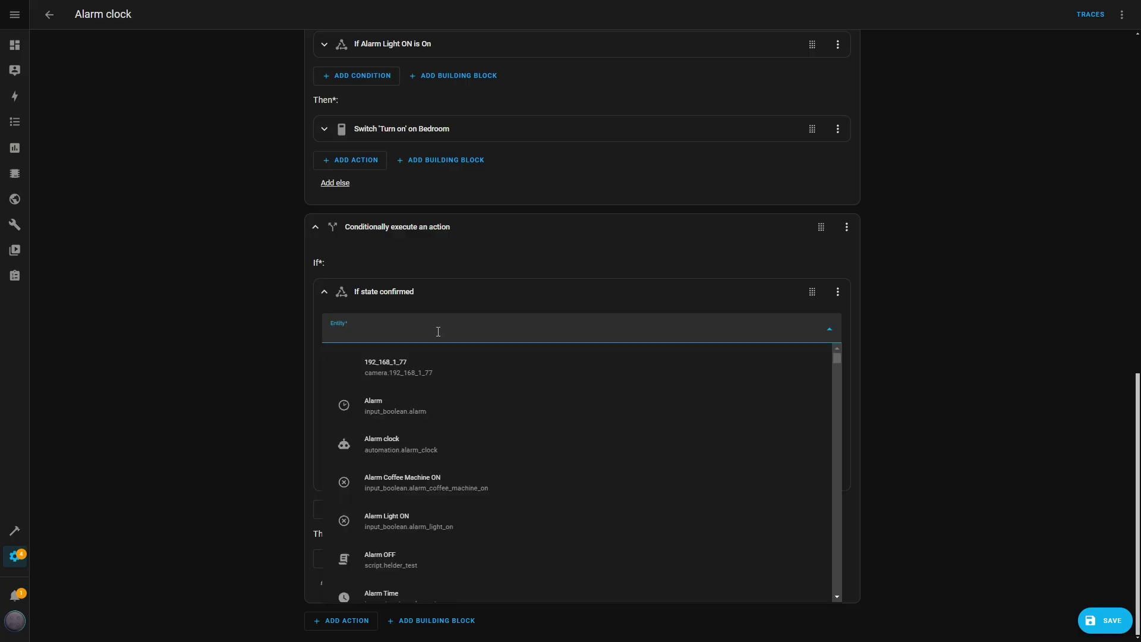
{"action": "type", "text": "coff"}
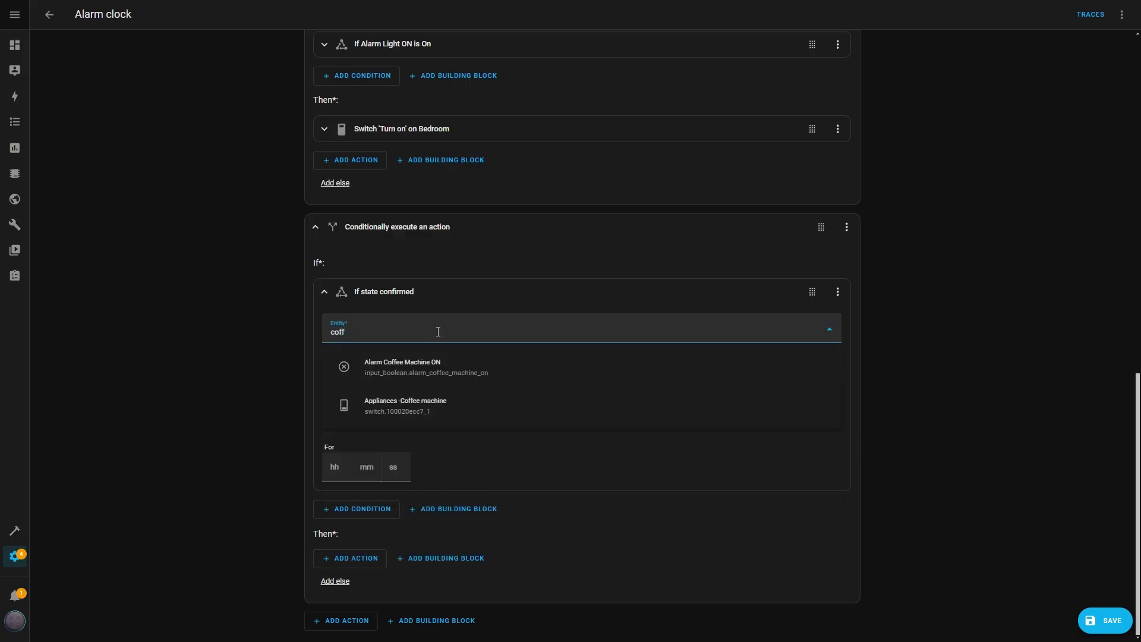
{"action": "left_click", "coordinate": [423, 363]}
{"action": "left_click", "coordinate": [375, 415]}
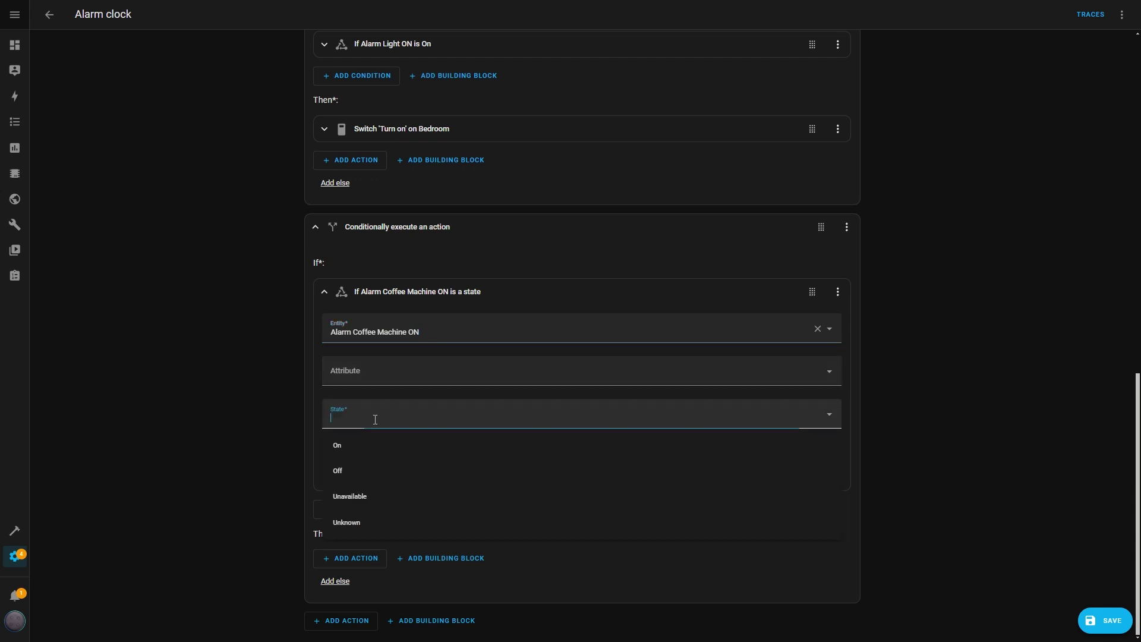
{"action": "left_click", "coordinate": [362, 443]}
Step: Give it a Switch Turn on action targeting Appliances -Coffee machine
{"action": "left_click", "coordinate": [353, 559]}
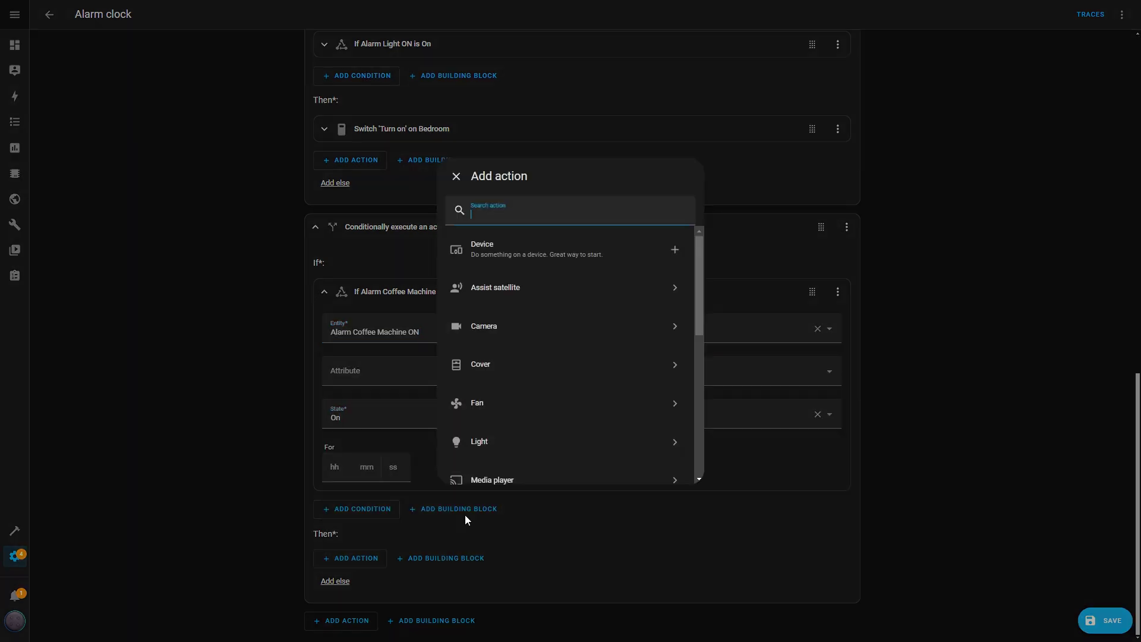
{"action": "scroll", "coordinate": [619, 384], "scroll_direction": "down", "scroll_amount": 5}
{"action": "left_click", "coordinate": [484, 381]}
{"action": "left_click", "coordinate": [497, 327]}
{"action": "left_click", "coordinate": [761, 489]}
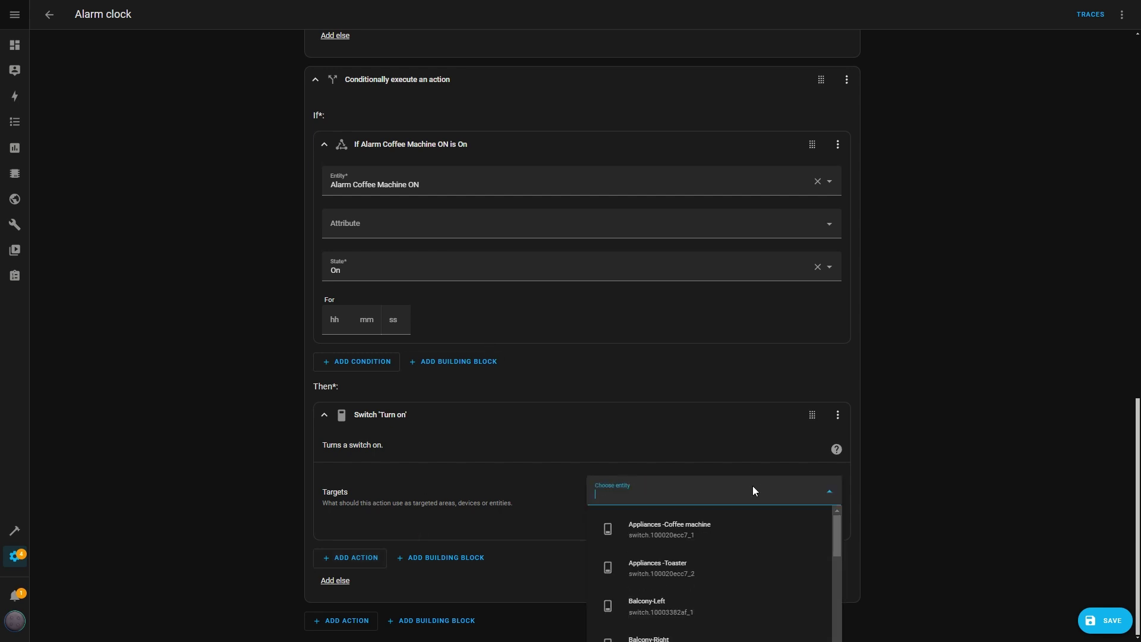
{"action": "type", "text": "coff"}
{"action": "left_click", "coordinate": [678, 529]}
{"action": "scroll", "coordinate": [671, 547], "scroll_direction": "down", "scroll_amount": 1}
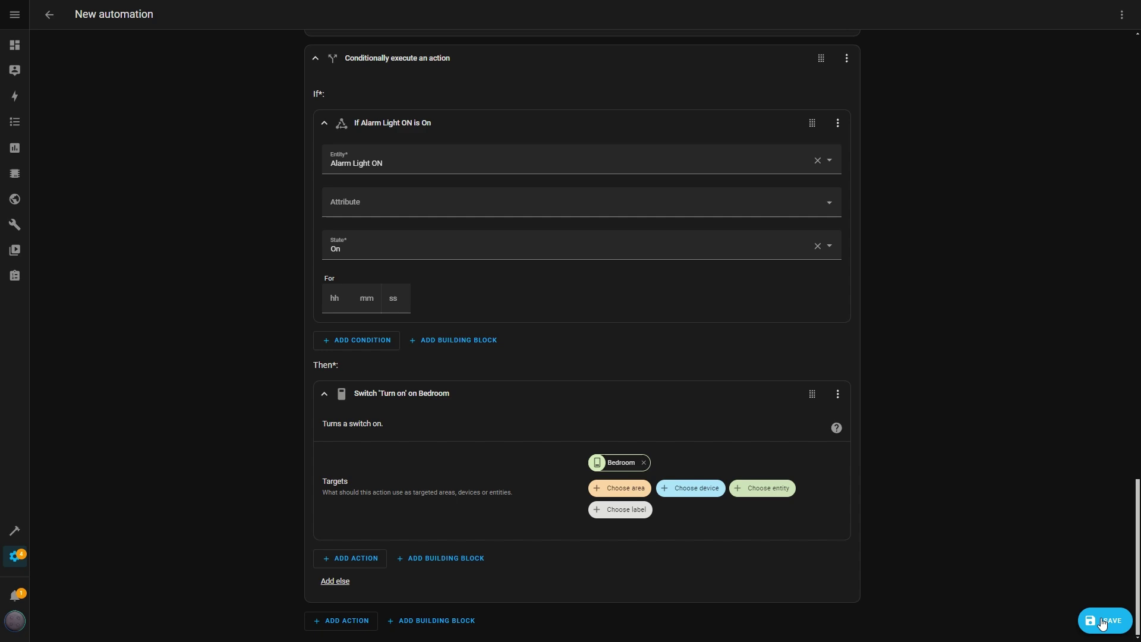
Step: Save the new automation under the name Alarm clock
{"action": "left_click", "coordinate": [1101, 626]}
{"action": "type", "text": "Alarm clock"}
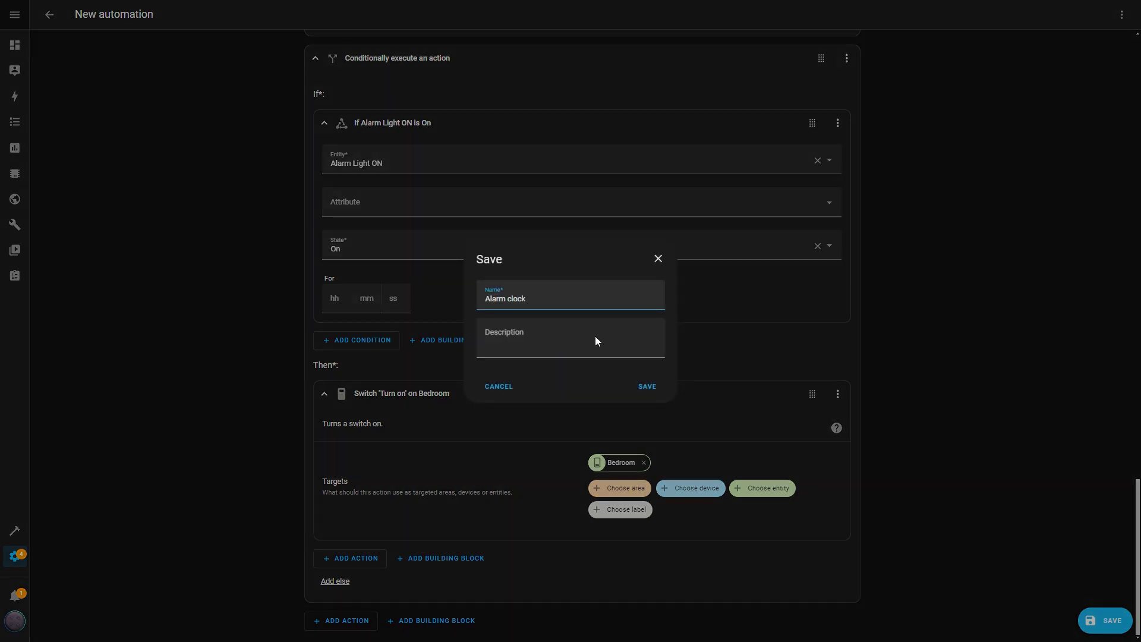
{"action": "left_click", "coordinate": [647, 386]}
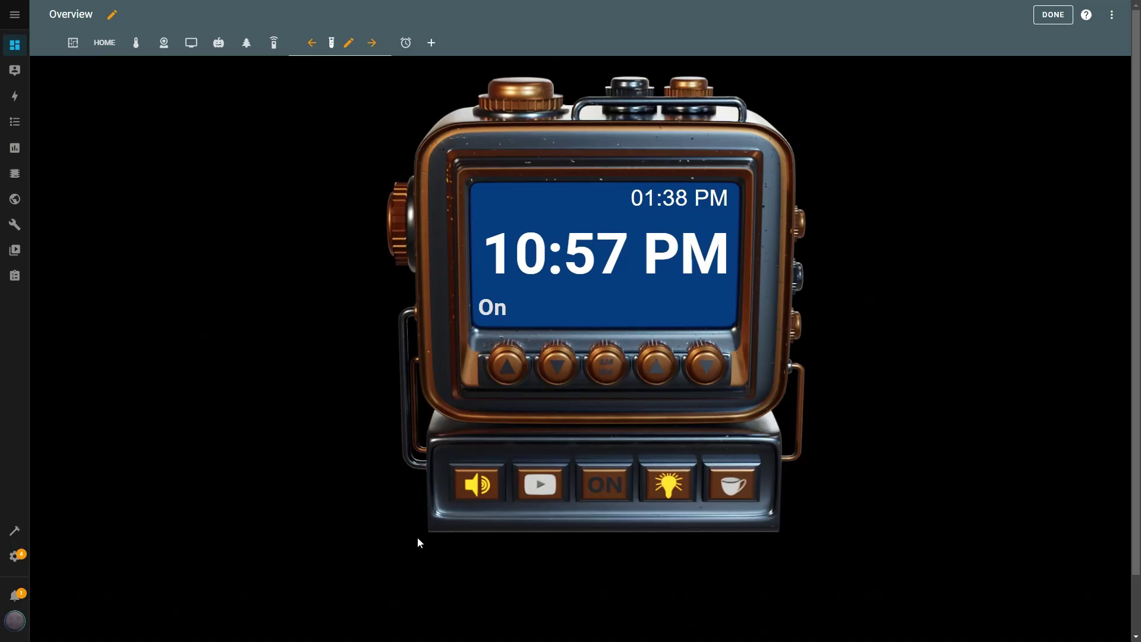
Step: Step the clock's hour, AM/PM and minutes to 01:40 PM, then enable the YouTube and coffee options
{"action": "left_click", "coordinate": [508, 365]}
{"action": "left_click", "coordinate": [509, 365]}
{"action": "left_click", "coordinate": [509, 365]}
{"action": "left_click", "coordinate": [508, 366]}
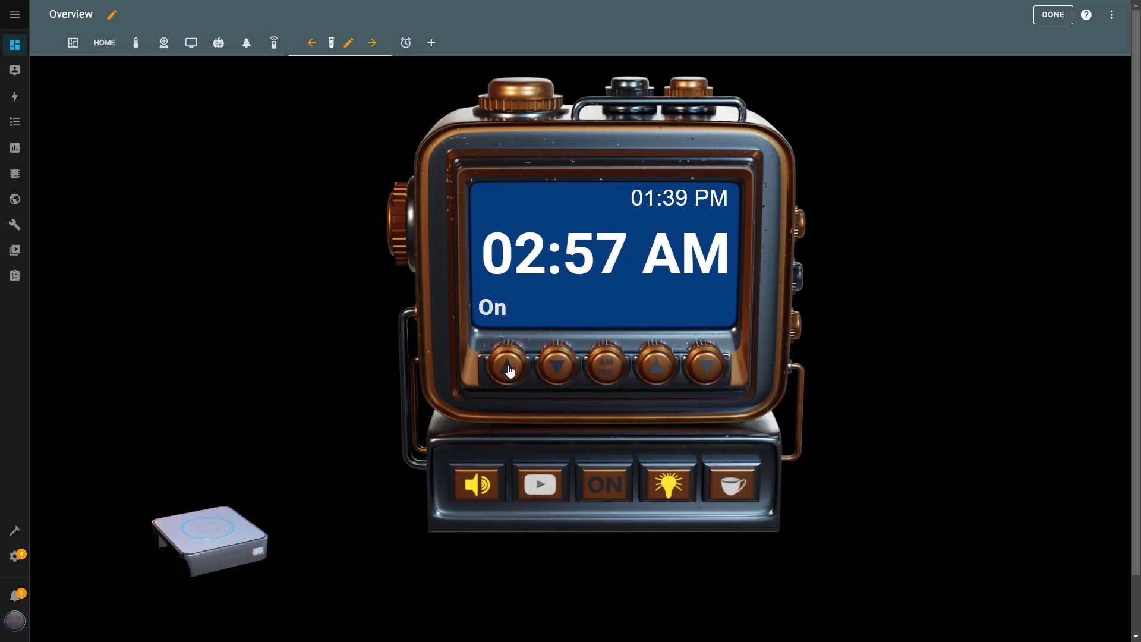
{"action": "left_click", "coordinate": [509, 365]}
{"action": "left_click", "coordinate": [546, 370]}
{"action": "left_click", "coordinate": [546, 369]}
{"action": "left_click", "coordinate": [606, 366]}
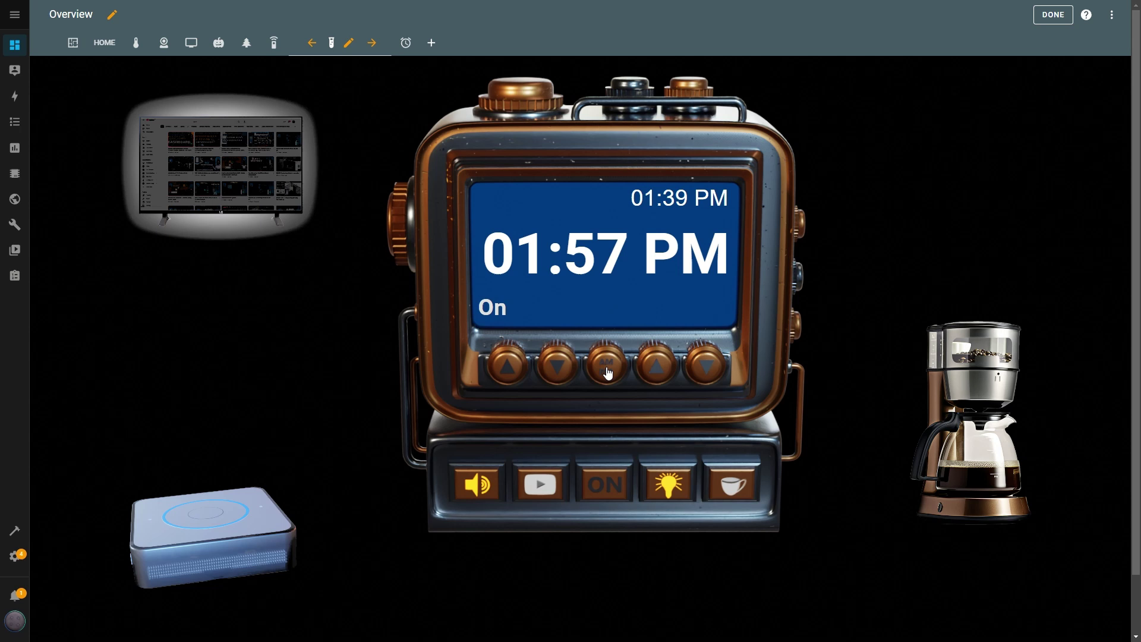
{"action": "left_click", "coordinate": [703, 375]}
{"action": "left_click", "coordinate": [703, 374]}
{"action": "left_click", "coordinate": [703, 365]}
{"action": "left_click", "coordinate": [703, 365]}
{"action": "left_click", "coordinate": [703, 366]}
{"action": "left_click", "coordinate": [703, 366]}
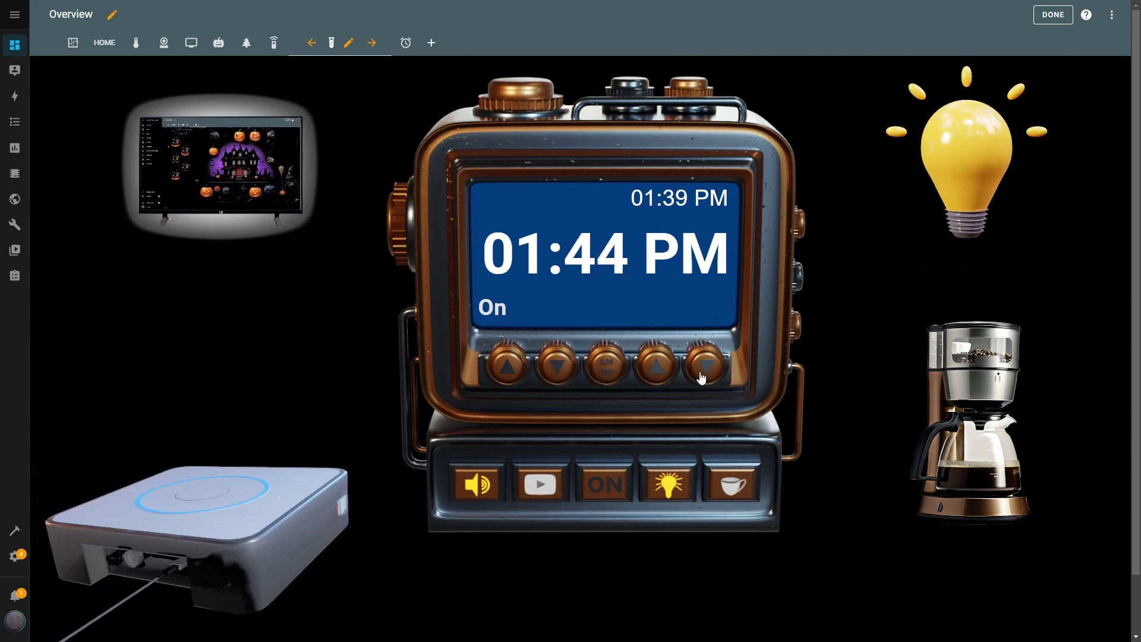
{"action": "left_click", "coordinate": [703, 366]}
{"action": "left_click", "coordinate": [703, 365]}
{"action": "left_click", "coordinate": [703, 365]}
{"action": "left_click", "coordinate": [535, 483]}
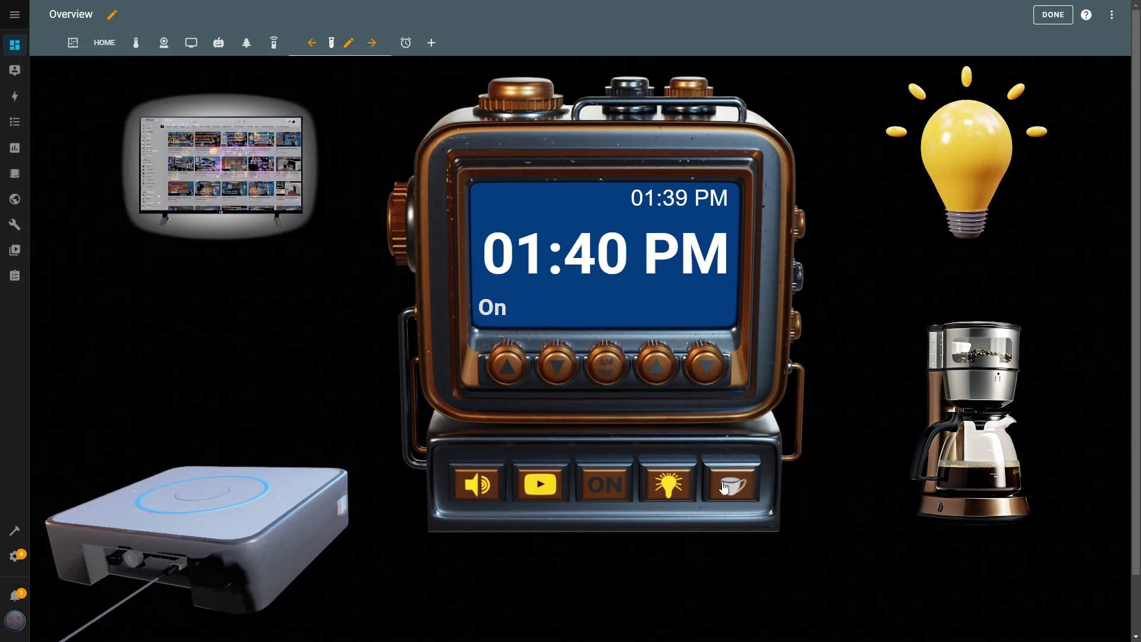
{"action": "left_click", "coordinate": [713, 490]}
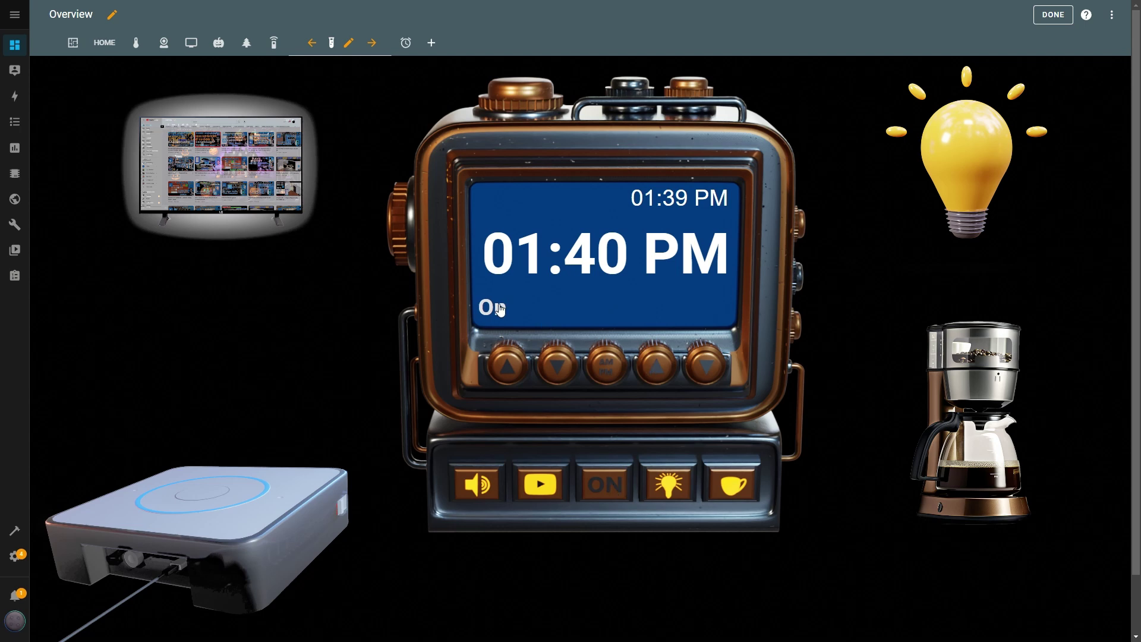